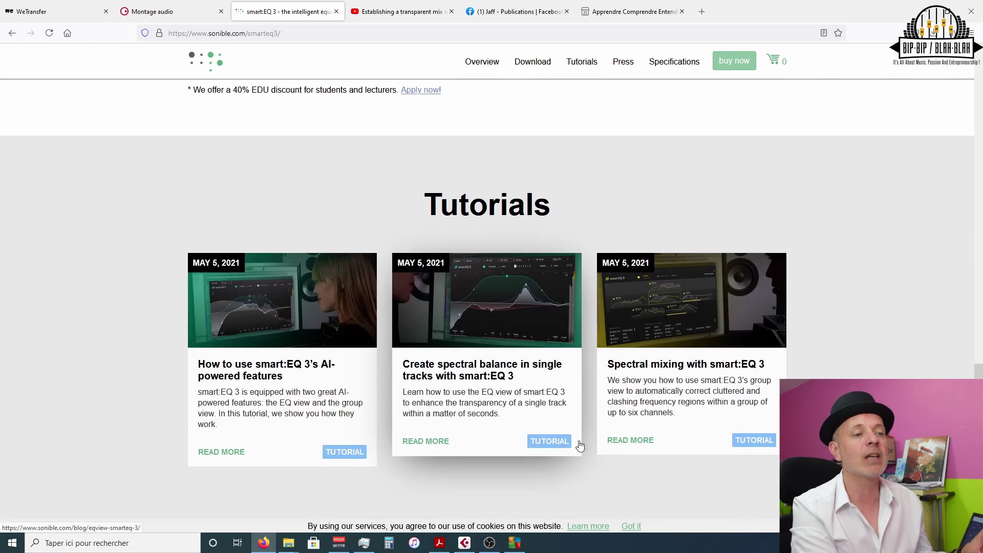
# - Look over the Tutorials and Press & Reviews sections, and open the article on creating spectral balance in single tracks
pyautogui.scroll(-3, 666, 433)
pyautogui.scroll(-3, 666, 432)
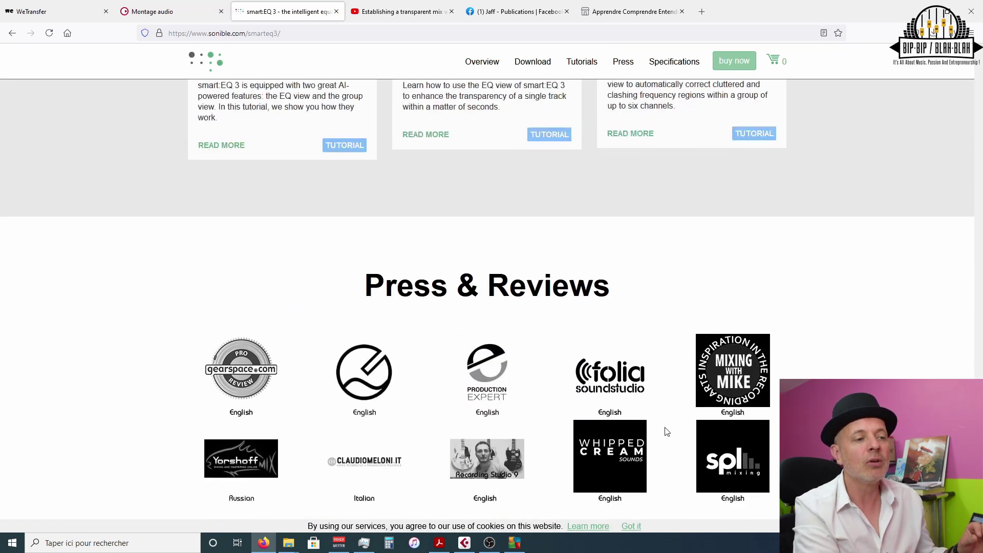
pyautogui.scroll(-3, 666, 431)
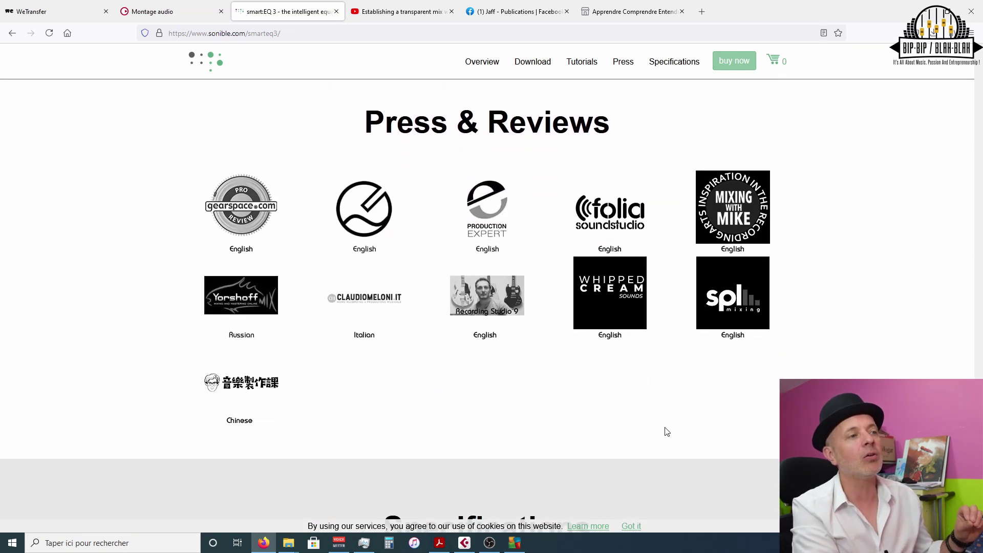
pyautogui.scroll(3, 666, 431)
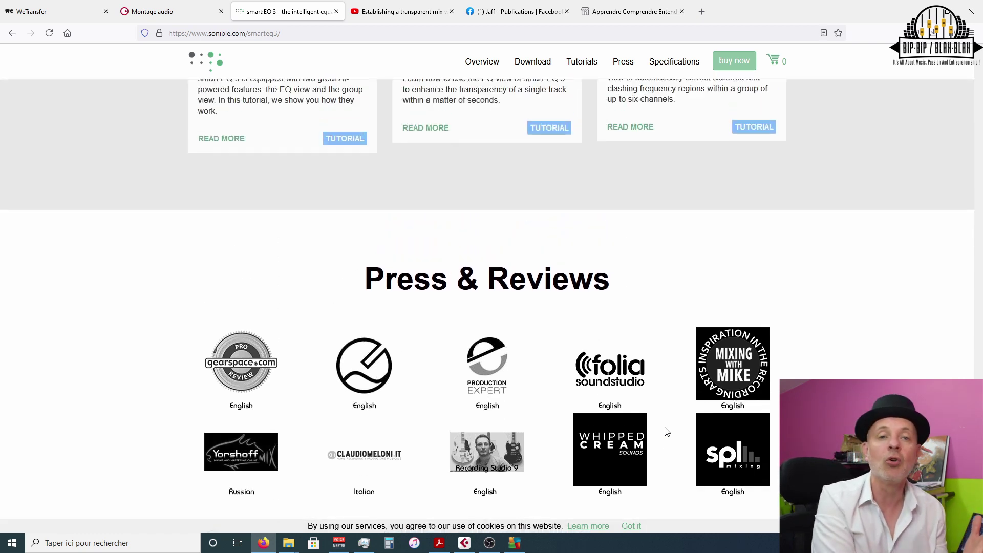
pyautogui.scroll(-4, 666, 432)
pyautogui.scroll(8, 666, 431)
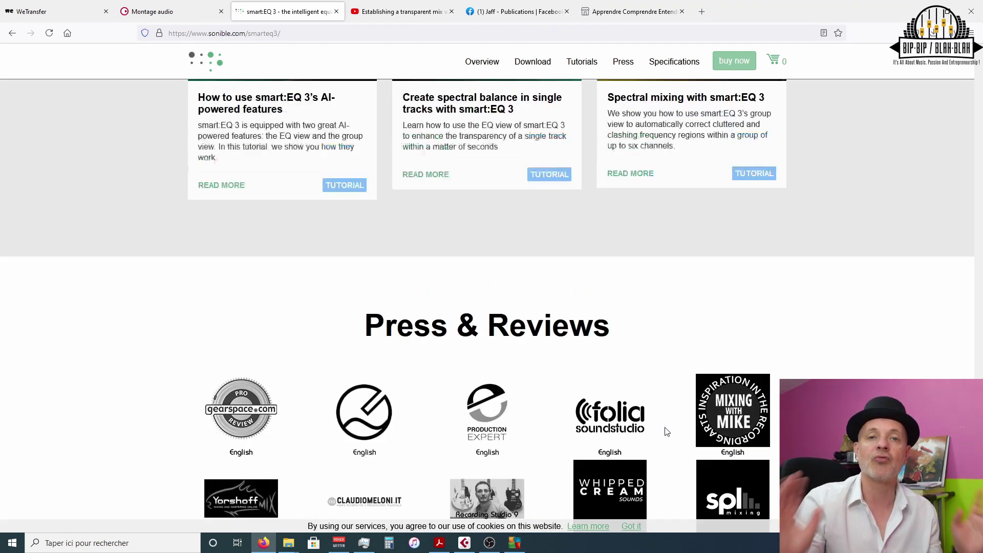
pyautogui.scroll(1, 666, 431)
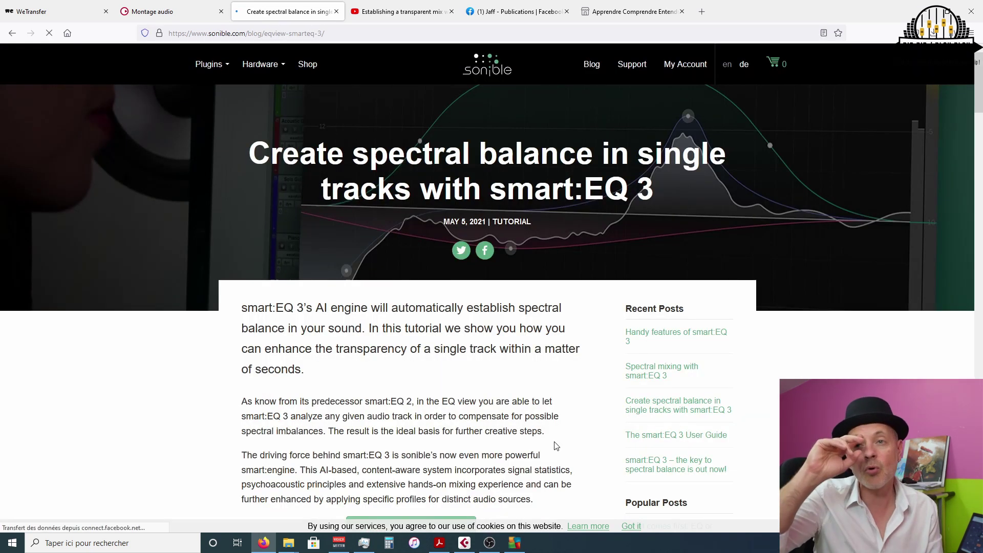
# - Read the tutorial's introduction and steps 1 to 3 on choosing a profile, learning and adjusting the smart:filter
pyautogui.scroll(-4, 554, 415)
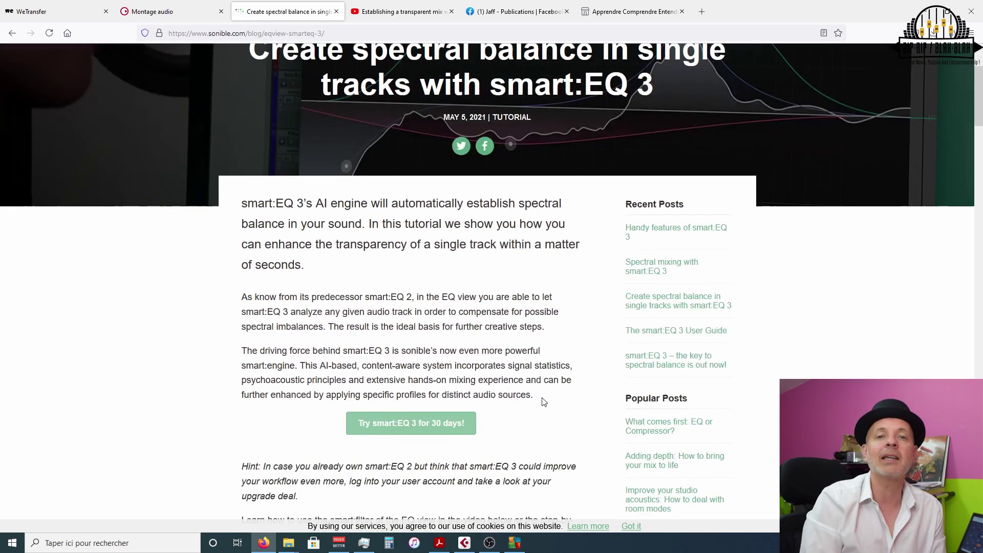
pyautogui.scroll(-5, 543, 402)
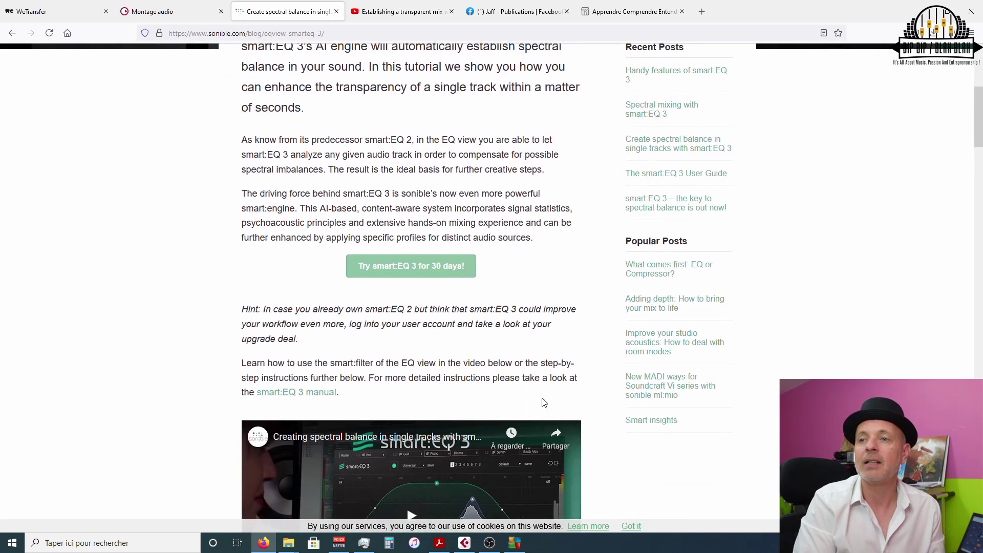
pyautogui.scroll(-5, 544, 404)
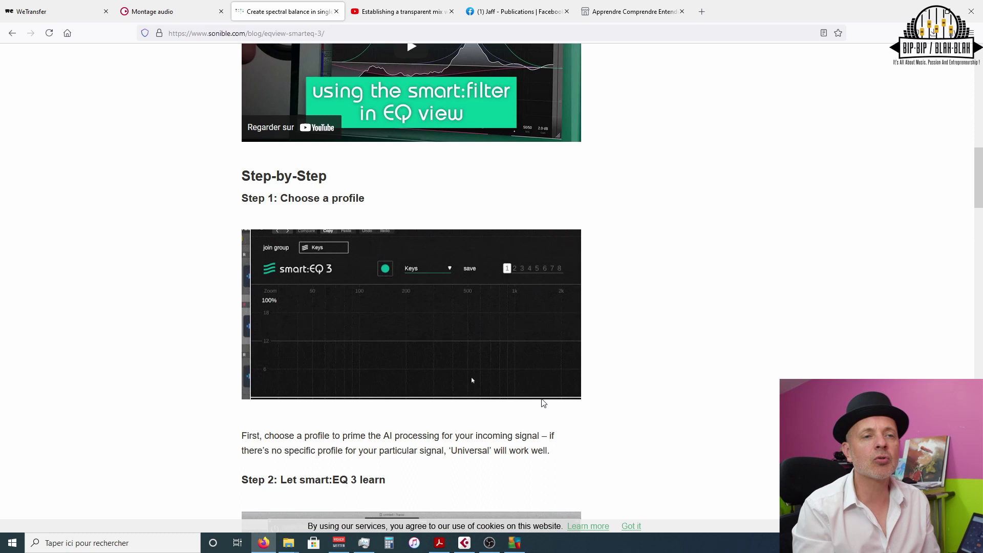
pyautogui.scroll(-5, 544, 404)
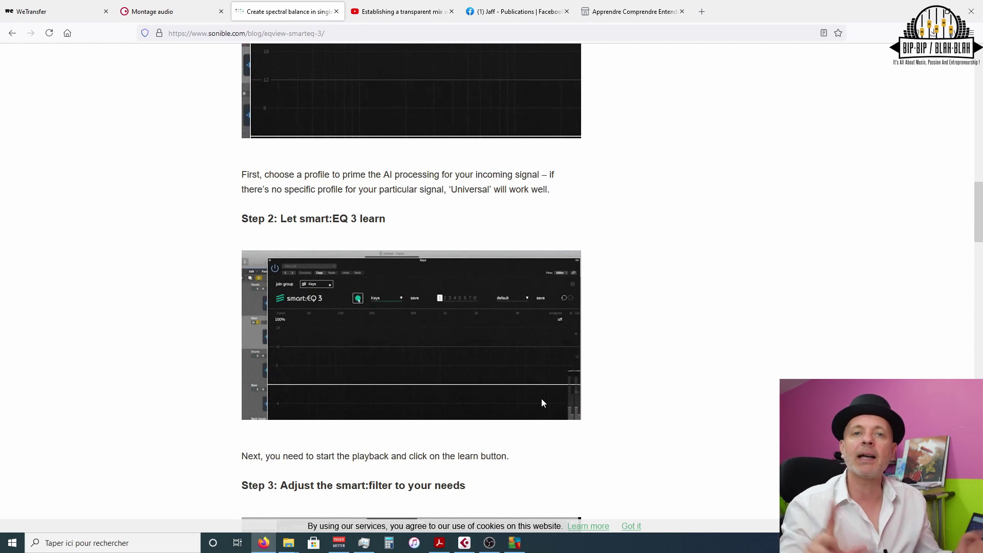
pyautogui.scroll(-3, 543, 403)
pyautogui.scroll(-2, 541, 399)
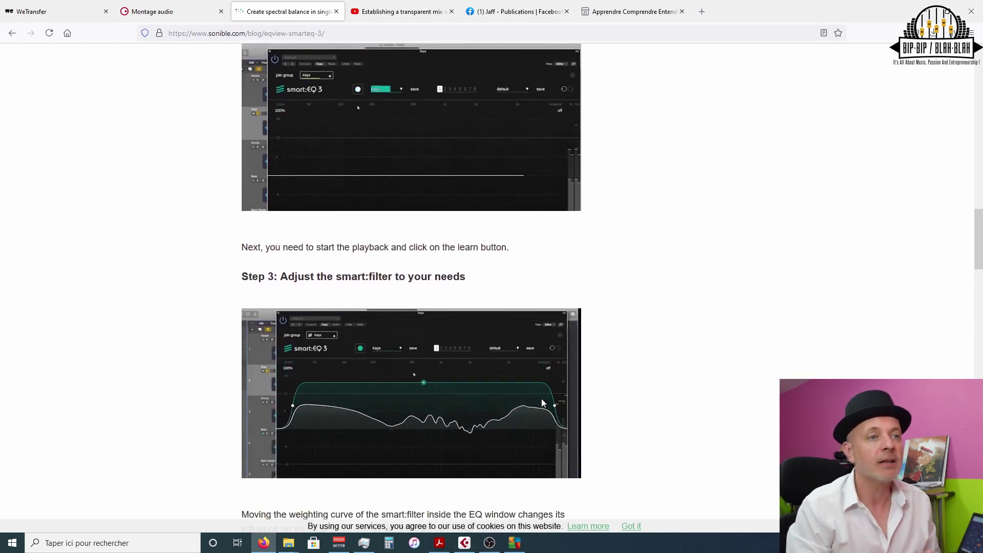
pyautogui.scroll(-6, 541, 398)
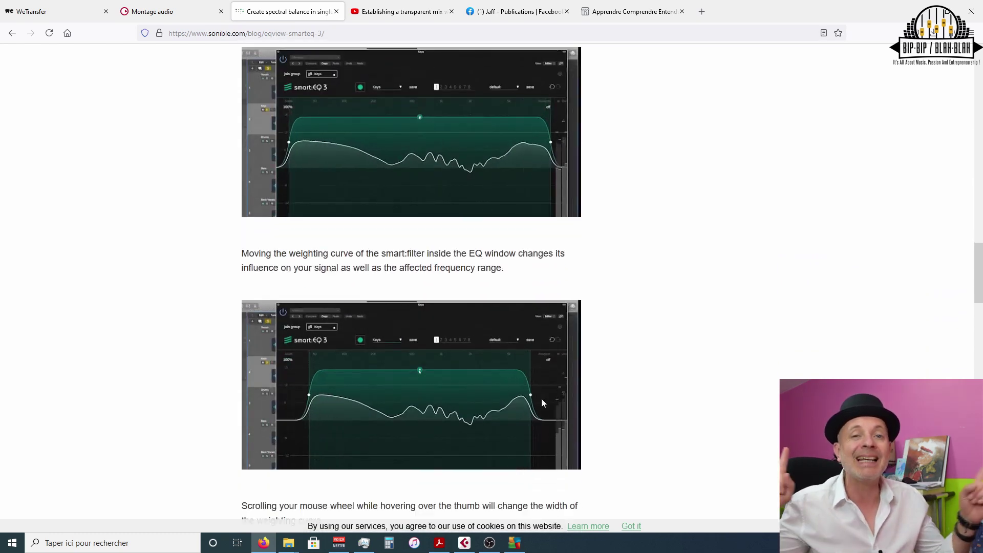
pyautogui.scroll(-3, 542, 398)
pyautogui.scroll(-6, 542, 398)
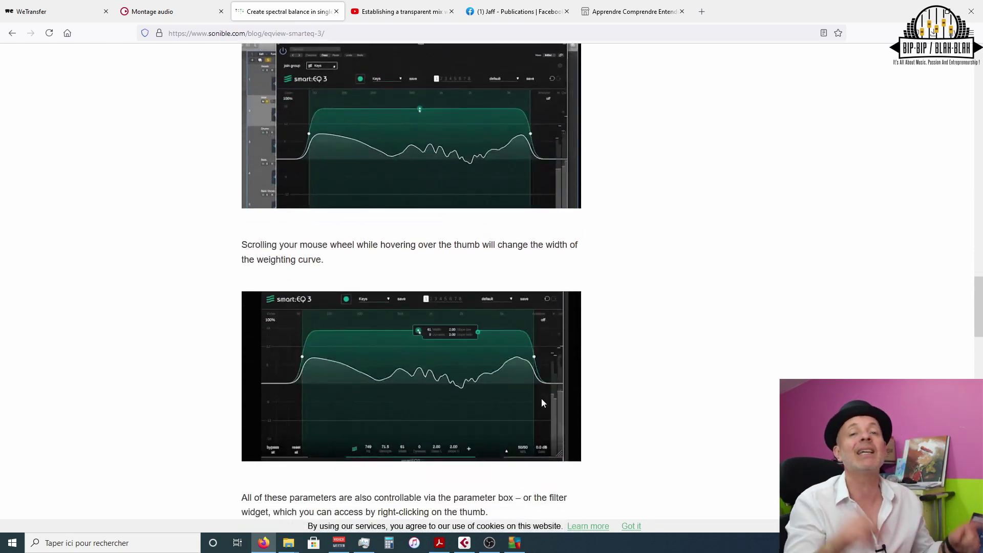
# - Read tutorial steps 4 and 5 on dynamic adaption and standard filters, and return towards the start of the article
pyautogui.scroll(-5, 543, 403)
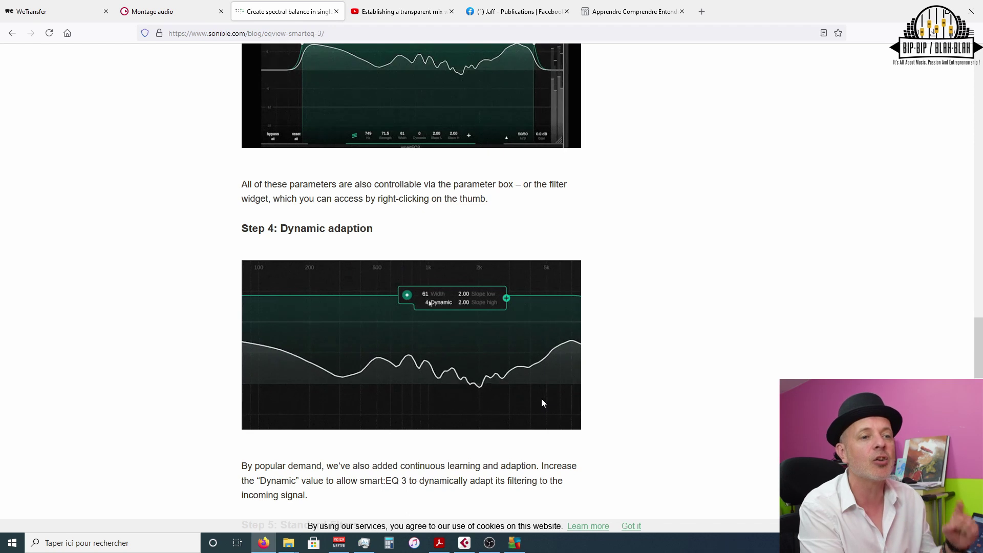
pyautogui.scroll(-3, 541, 400)
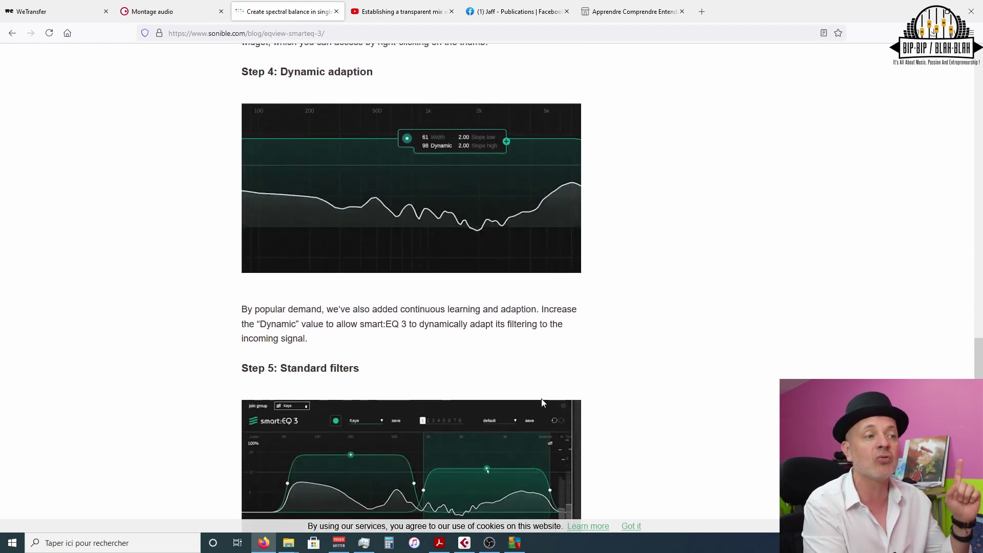
pyautogui.scroll(-4, 542, 403)
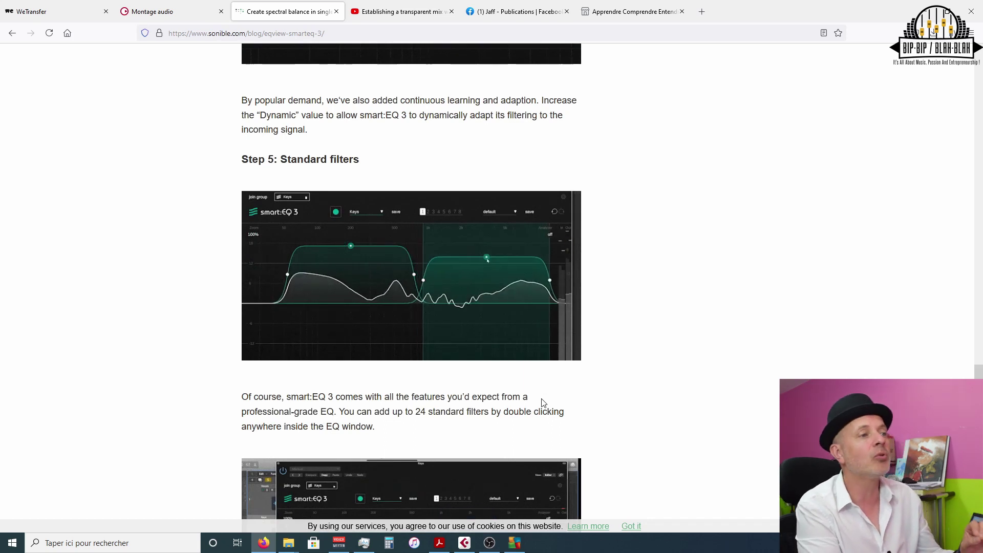
pyautogui.scroll(-4, 544, 403)
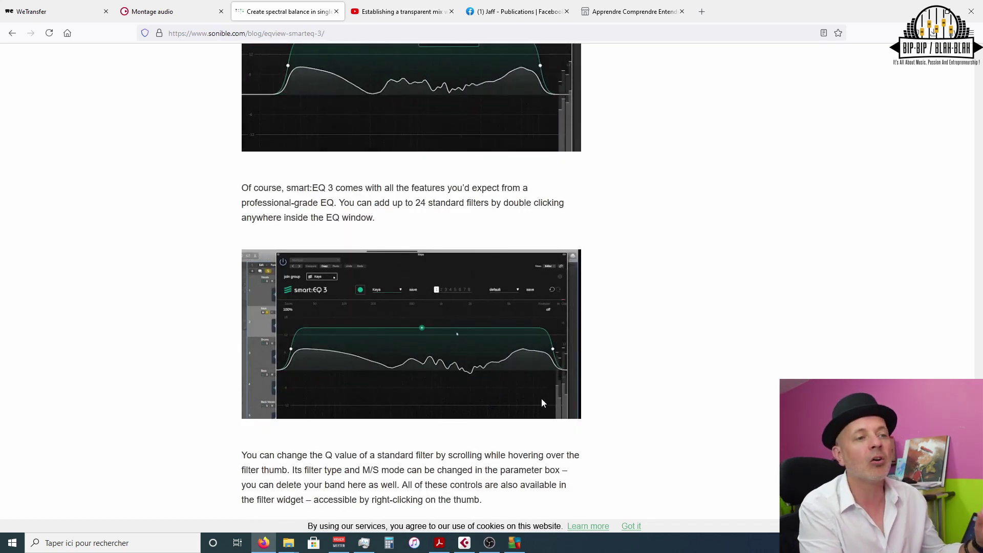
pyautogui.scroll(-8, 542, 403)
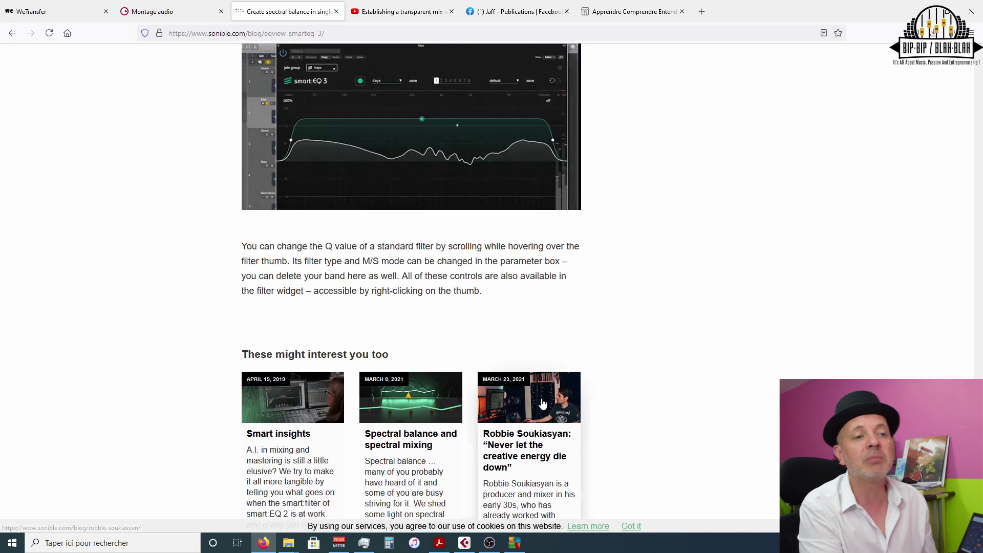
pyautogui.scroll(20, 543, 403)
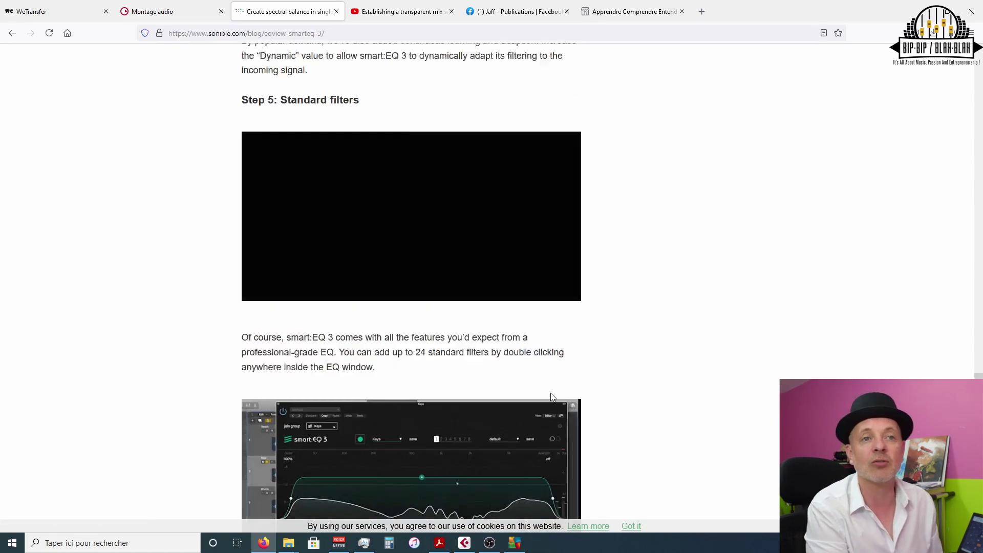
pyautogui.scroll(20, 569, 362)
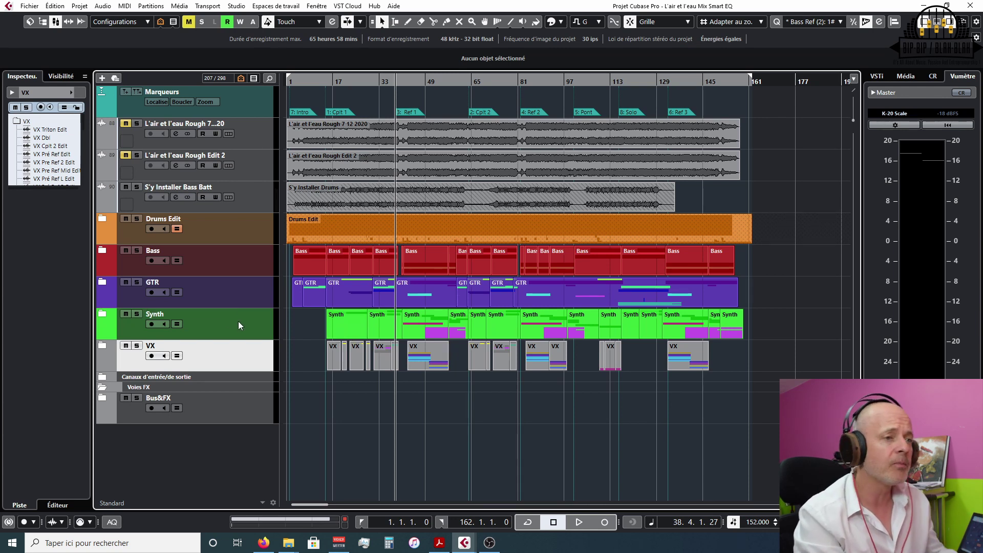
# - In Cubase, mute the VX folder track, and enlarge and reposition the smart:EQ 3 window of the Master Drums channel
pyautogui.click(126, 346)
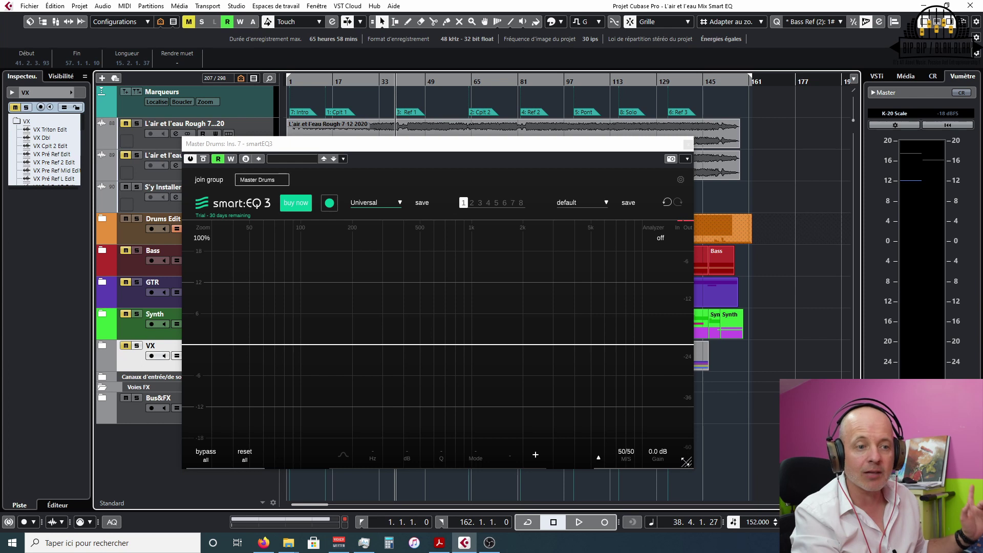
pyautogui.click(684, 464)
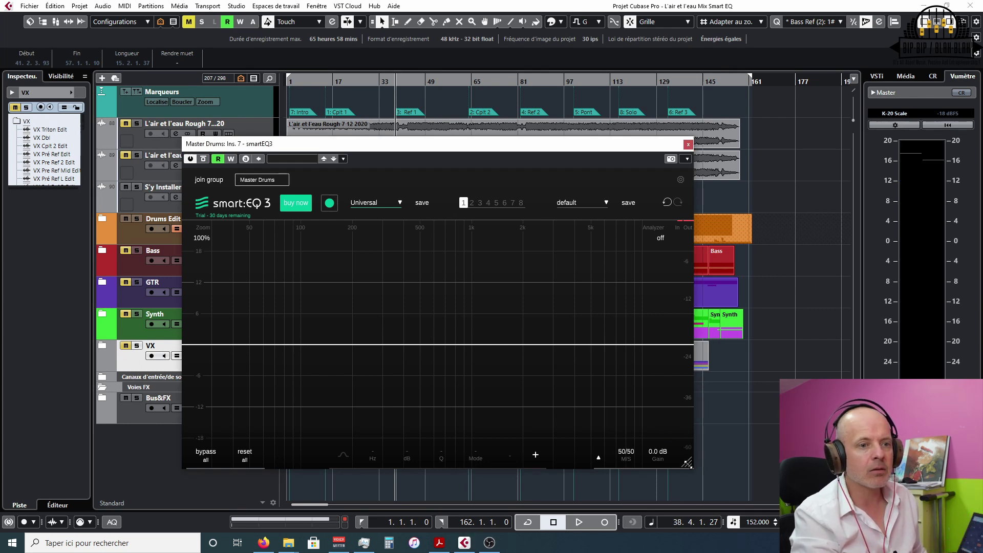
pyautogui.moveTo(687, 465); pyautogui.dragTo(638, 396)
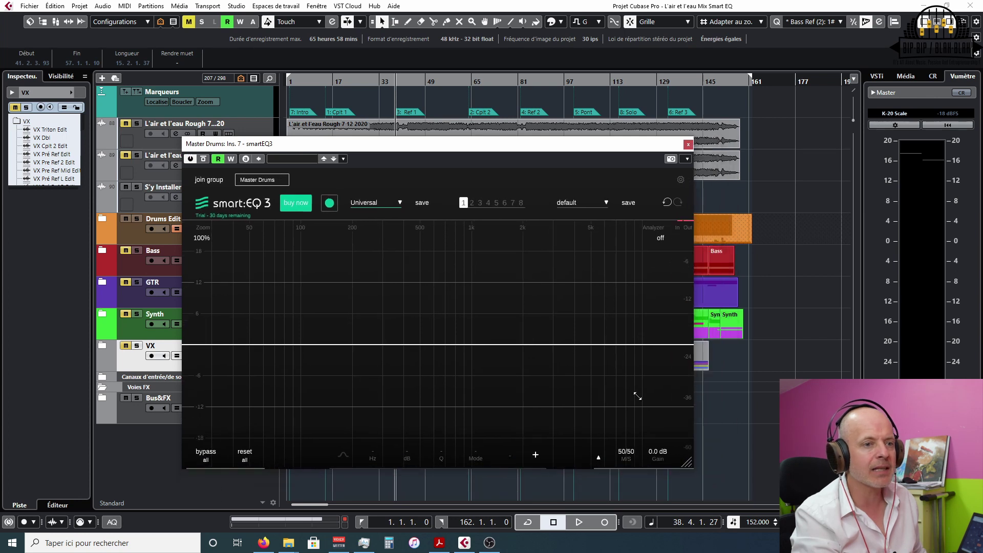
pyautogui.moveTo(466, 144); pyautogui.dragTo(350, 43)
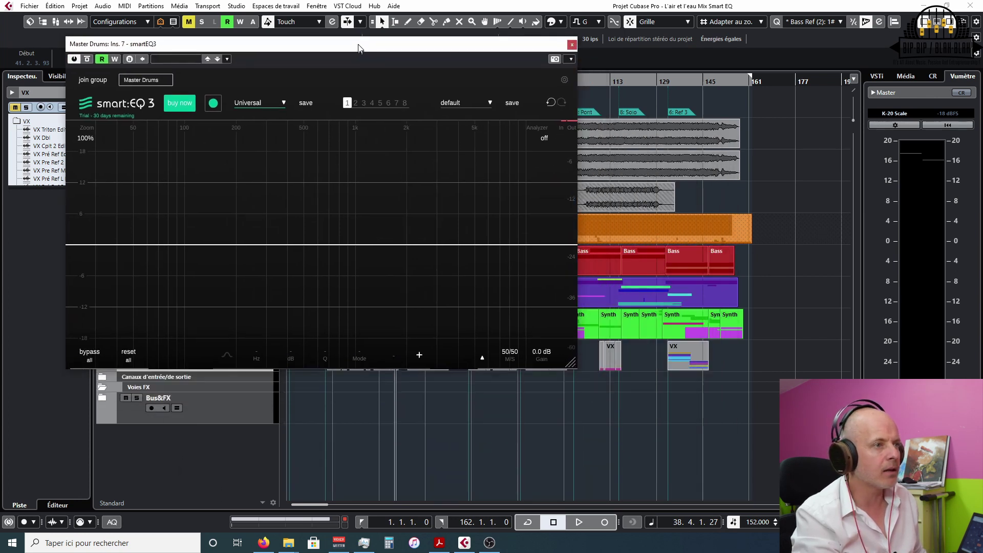
pyautogui.moveTo(571, 362); pyautogui.dragTo(707, 403)
pyautogui.moveTo(486, 49); pyautogui.dragTo(556, 44)
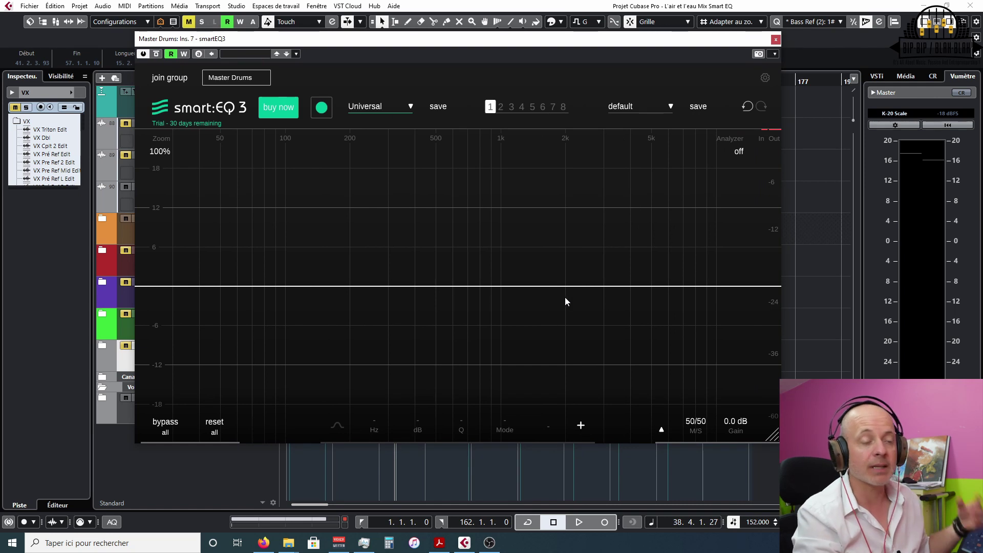
# - Add a standard filter at about 3.2 kHz in the EQ display and raise its gain to about 4.7 dB
pyautogui.doubleClick(610, 287)
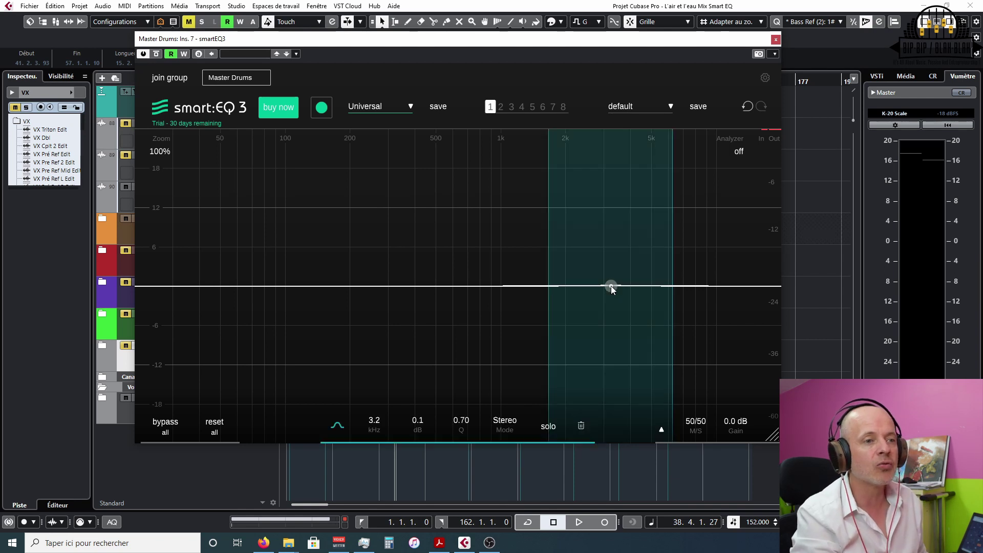
pyautogui.moveTo(610, 286); pyautogui.dragTo(610, 256)
pyautogui.moveTo(610, 256)
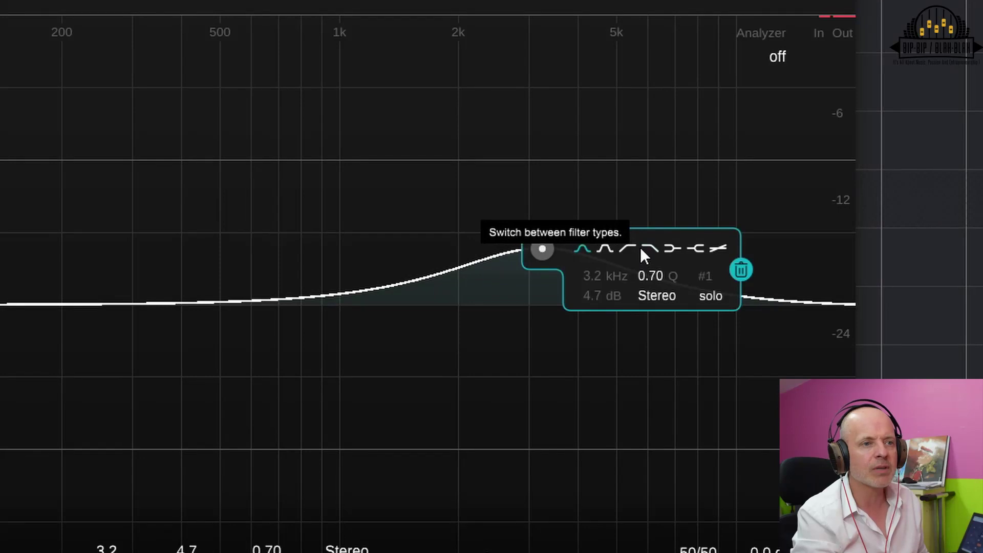
# - Try the low-pass and high-pass types on the 3.2 kHz filter and settle on the high shelf type
pyautogui.click(670, 255)
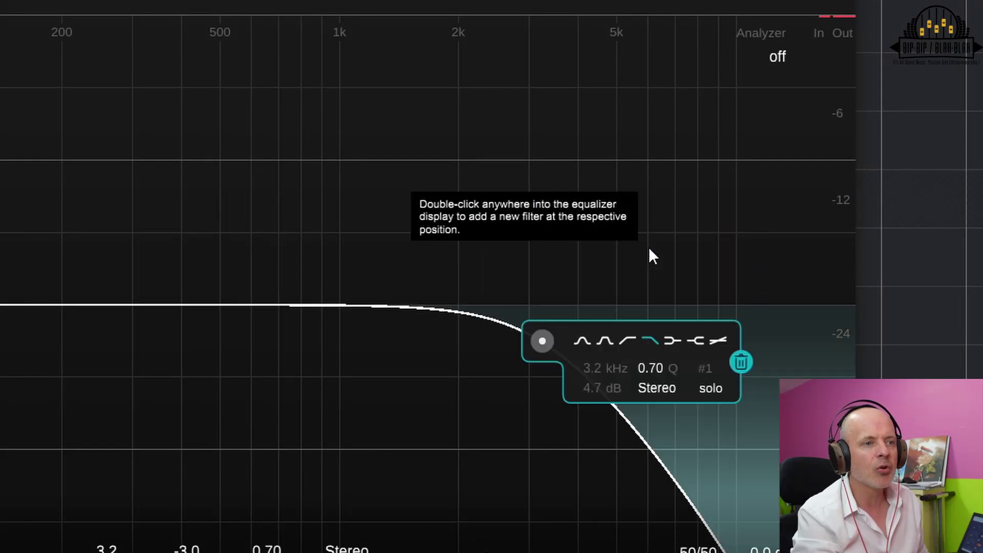
pyautogui.click(621, 341)
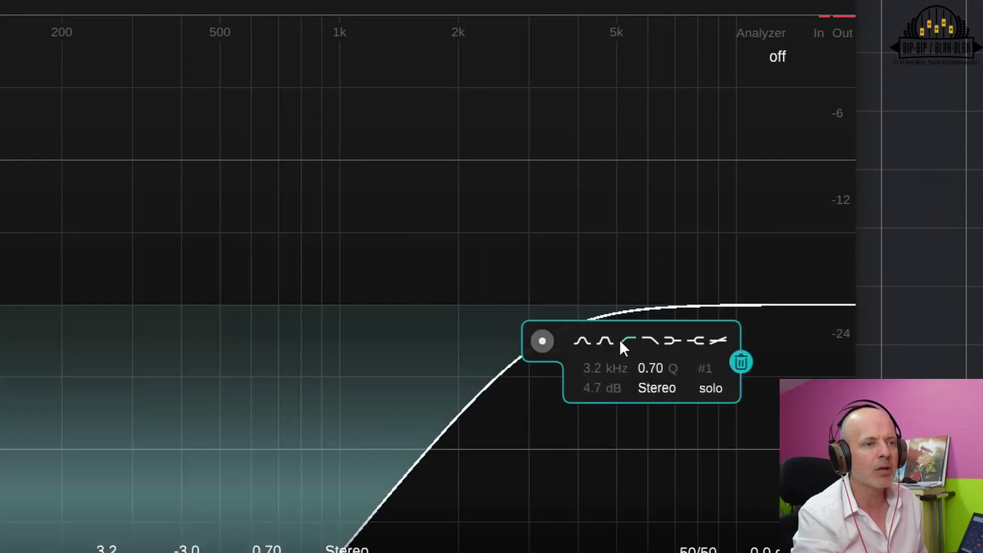
pyautogui.click(697, 342)
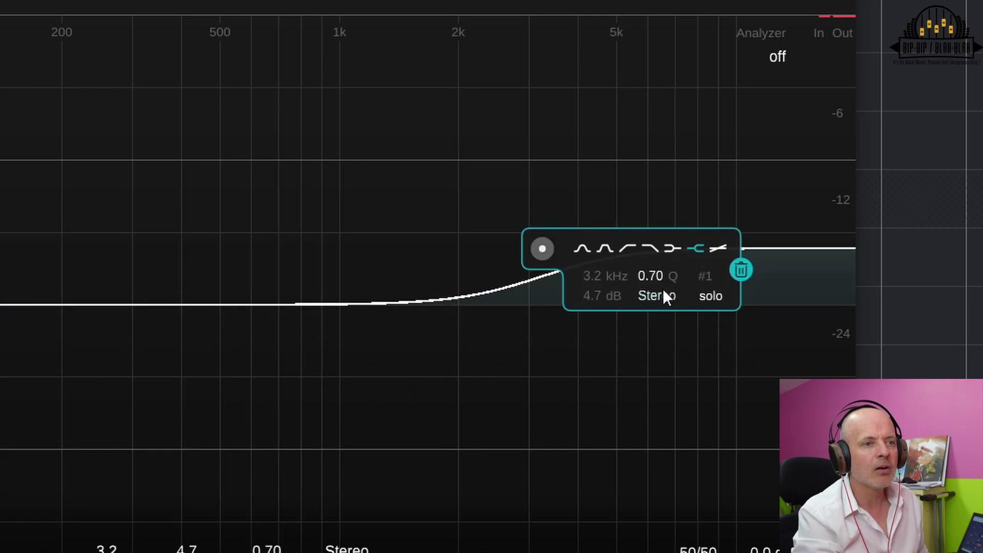
# - Set the high shelf filter's Q to 2.98 and move it to about 2.5 kHz with 4.1 dB of gain
pyautogui.moveTo(655, 277); pyautogui.dragTo(650, 237)
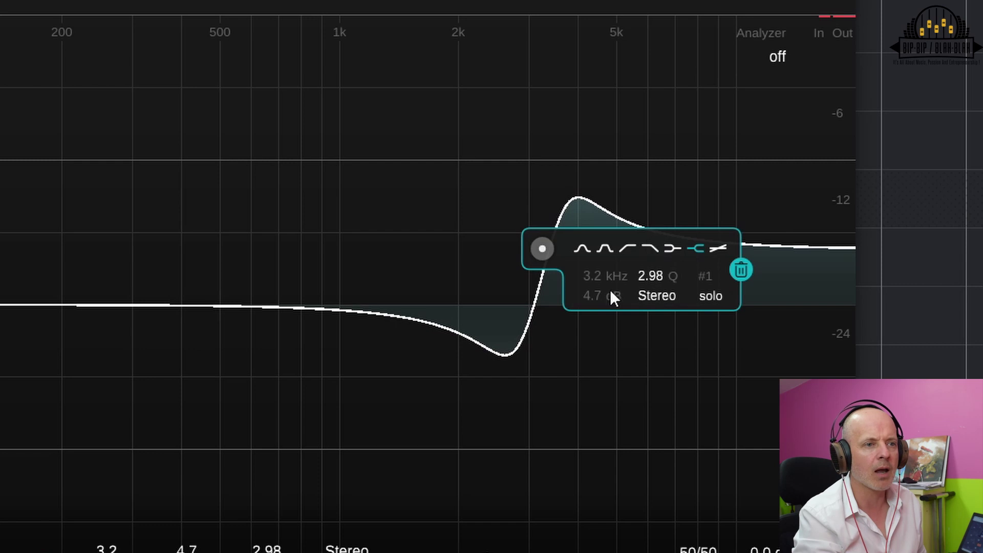
pyautogui.moveTo(542, 249)
pyautogui.mouseDown()
pyautogui.moveTo(547, 292)
pyautogui.moveTo(536, 258)
pyautogui.moveTo(492, 214)
pyautogui.moveTo(289, 228)
pyautogui.moveTo(454, 253)
pyautogui.moveTo(530, 239)
pyautogui.moveTo(463, 260)
pyautogui.moveTo(500, 261)
pyautogui.mouseUp()
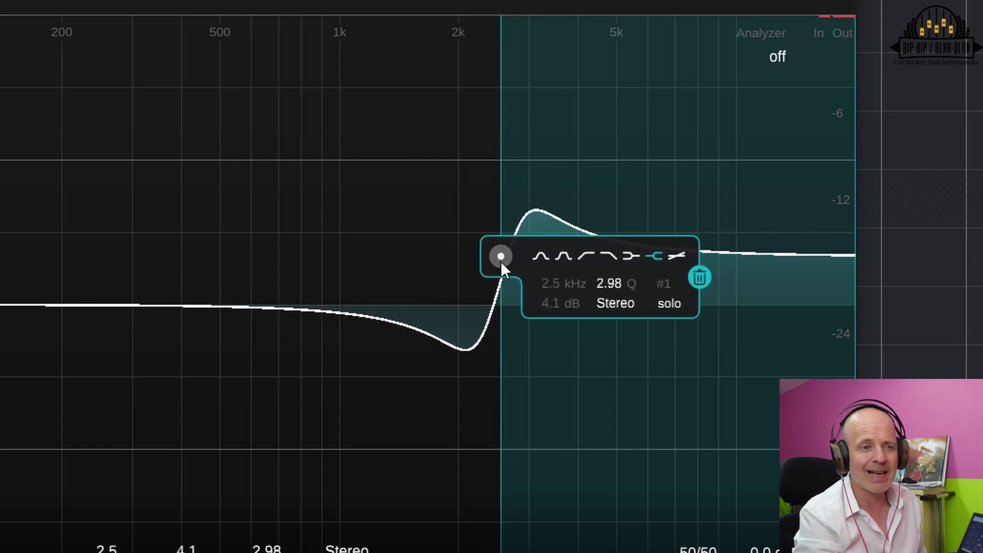
# - Cycle the filter's processing mode through Side, Mid and Stereo, finishing on Stereo
pyautogui.click(622, 305)
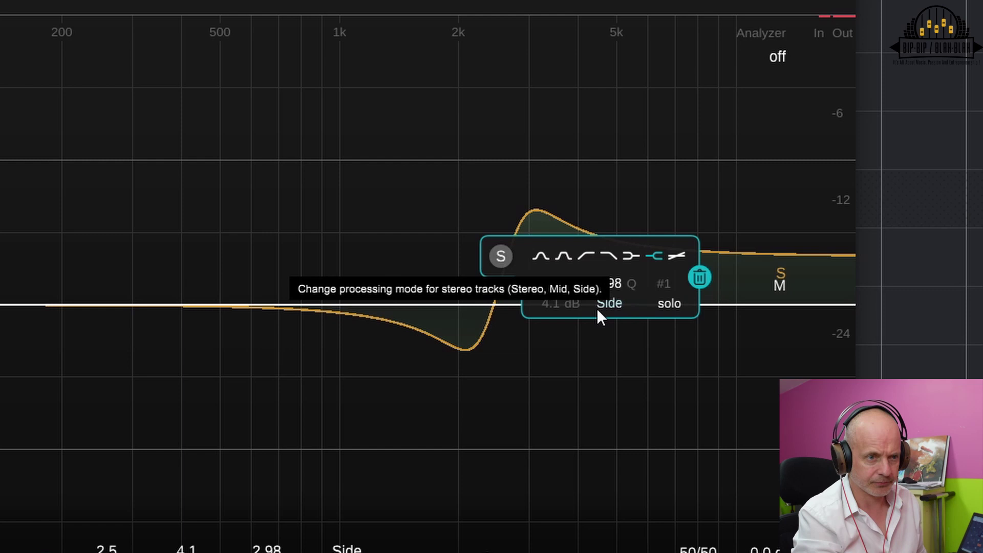
pyautogui.click(613, 303)
pyautogui.click(613, 303)
pyautogui.click(613, 304)
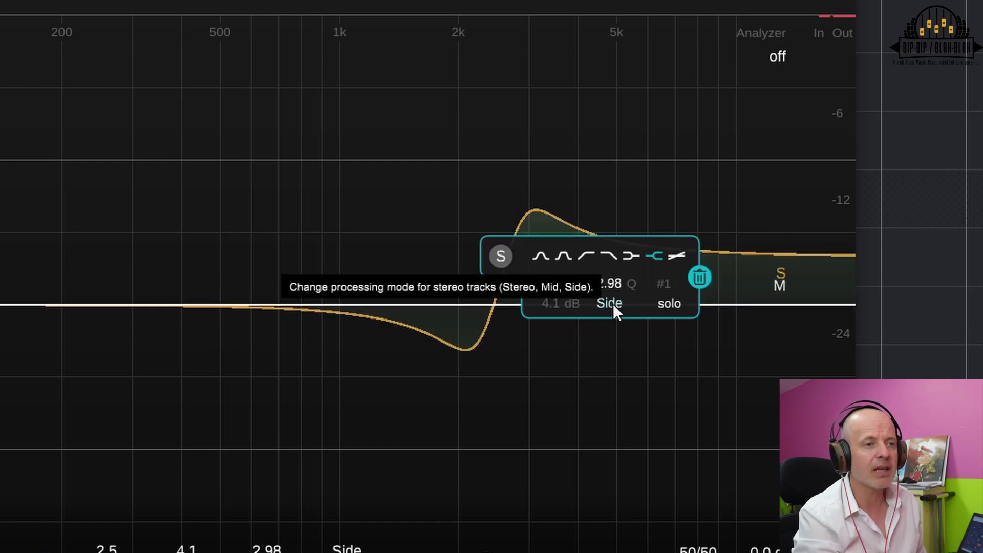
pyautogui.click(613, 303)
pyautogui.click(612, 303)
pyautogui.click(612, 303)
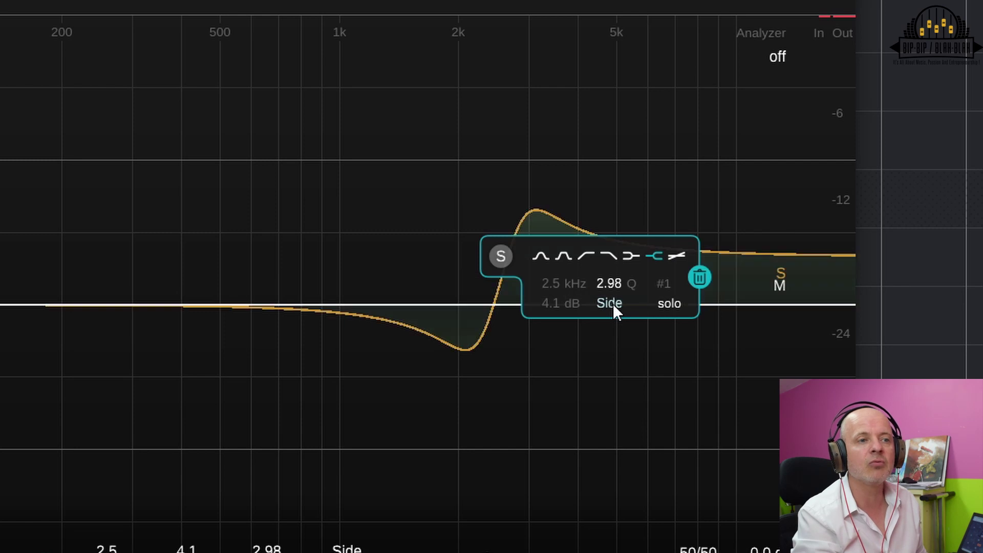
pyautogui.click(613, 303)
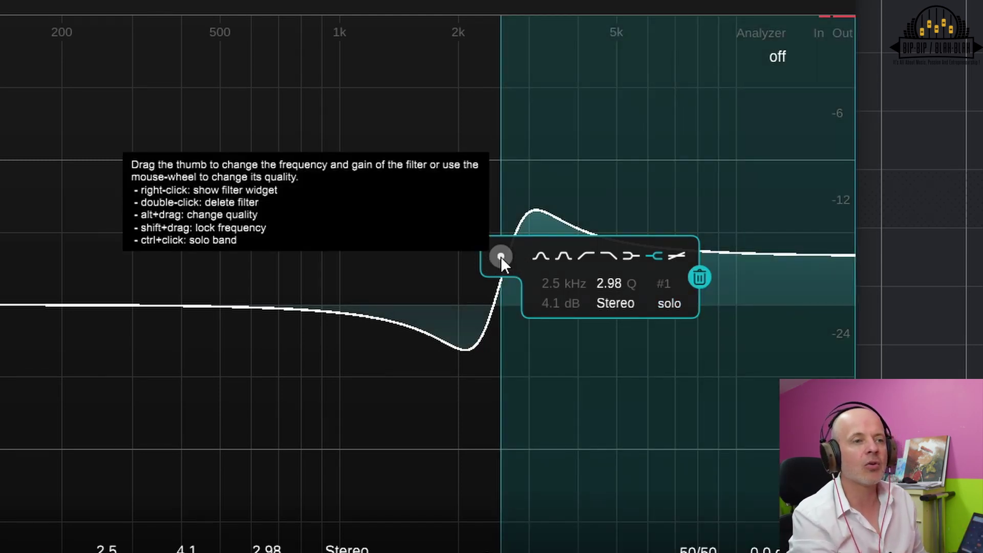
# - Move the high shelf filter to about 2.7 kHz with 1.3 dB of gain and a Q of 2.78
pyautogui.moveTo(501, 256); pyautogui.dragTo(521, 259)
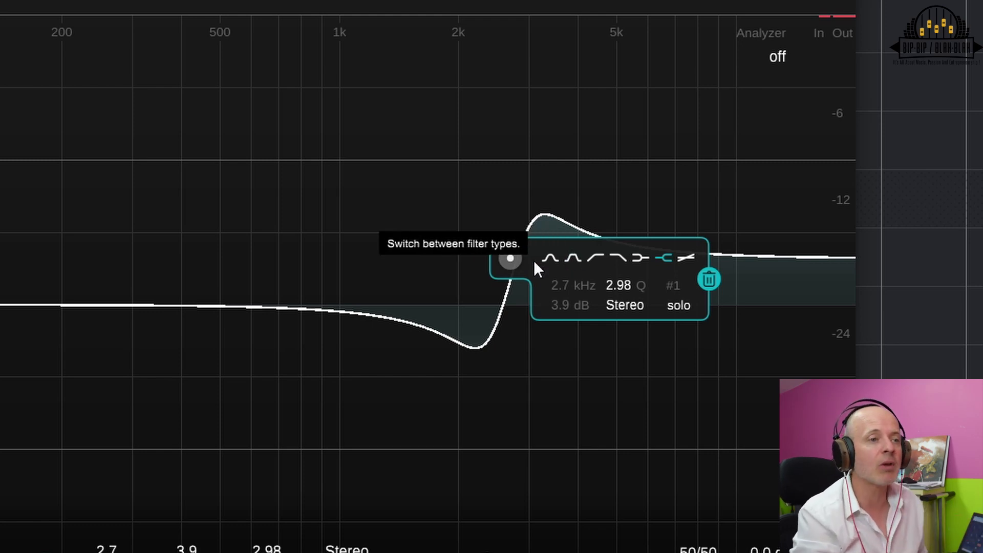
pyautogui.rightClick(512, 256)
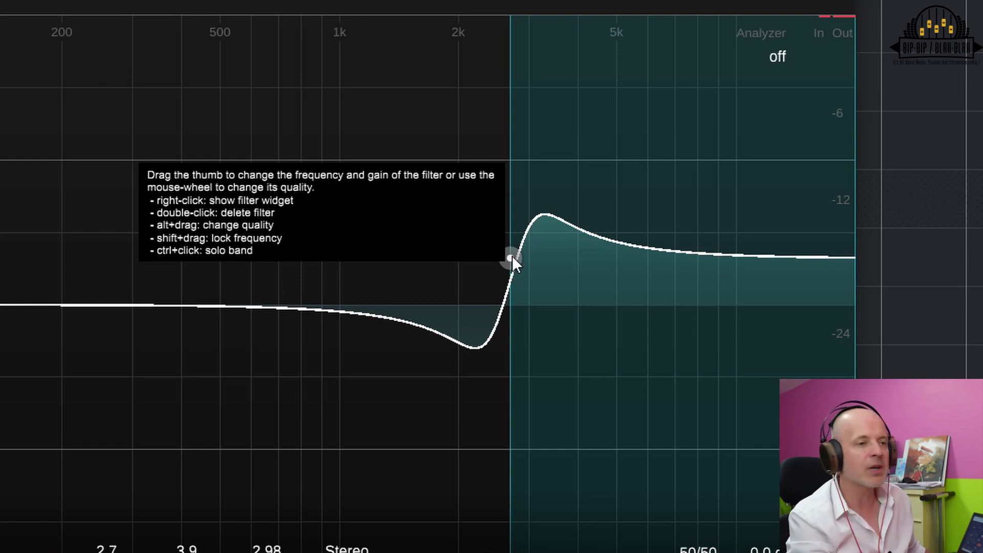
pyautogui.moveTo(512, 256); pyautogui.dragTo(479, 280)
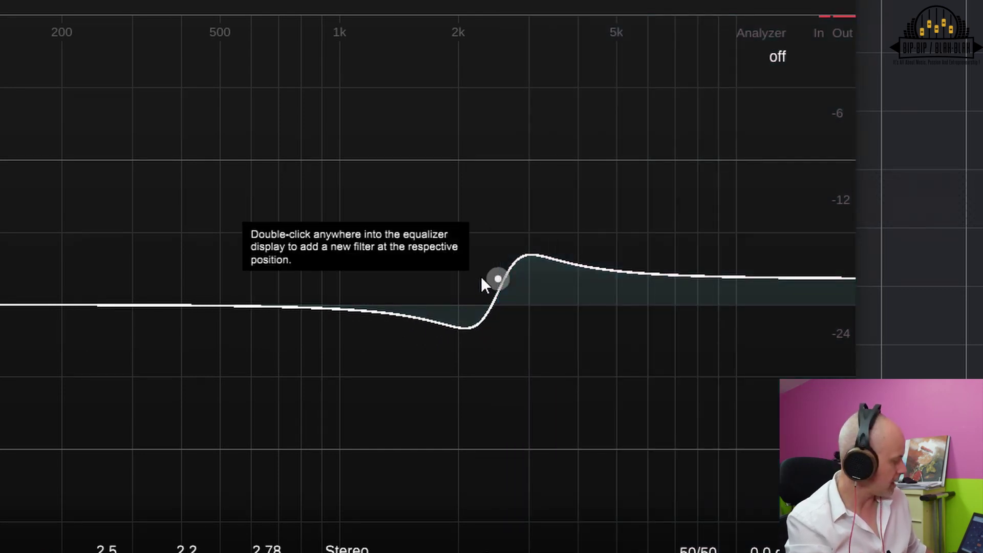
pyautogui.moveTo(498, 279)
pyautogui.mouseDown()
pyautogui.moveTo(499, 243)
pyautogui.moveTo(521, 333)
pyautogui.moveTo(502, 336)
pyautogui.moveTo(503, 277)
pyautogui.moveTo(512, 299)
pyautogui.moveTo(512, 290)
pyautogui.mouseUp()
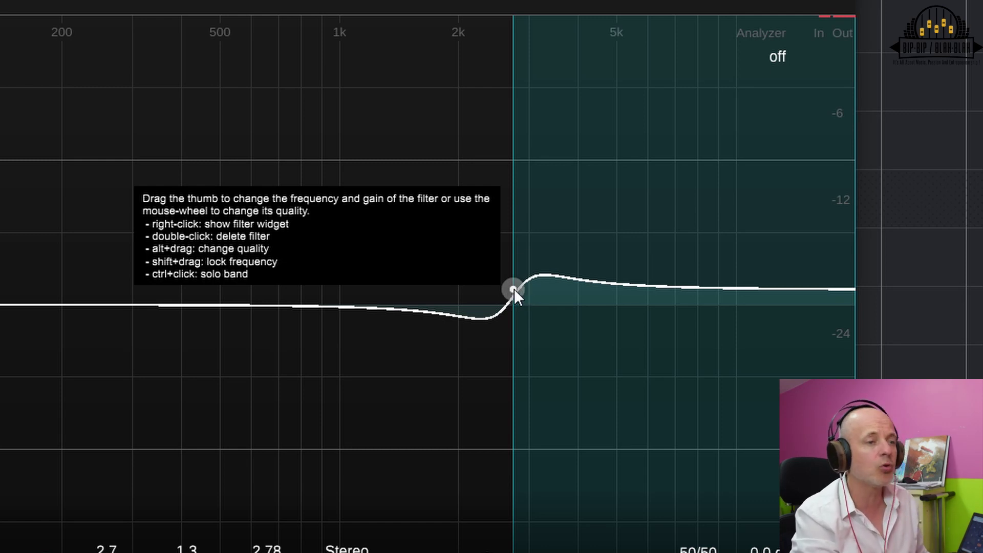
# - Show the high shelf filter's widget and cycle its processing mode back around to Stereo
pyautogui.rightClick(514, 289)
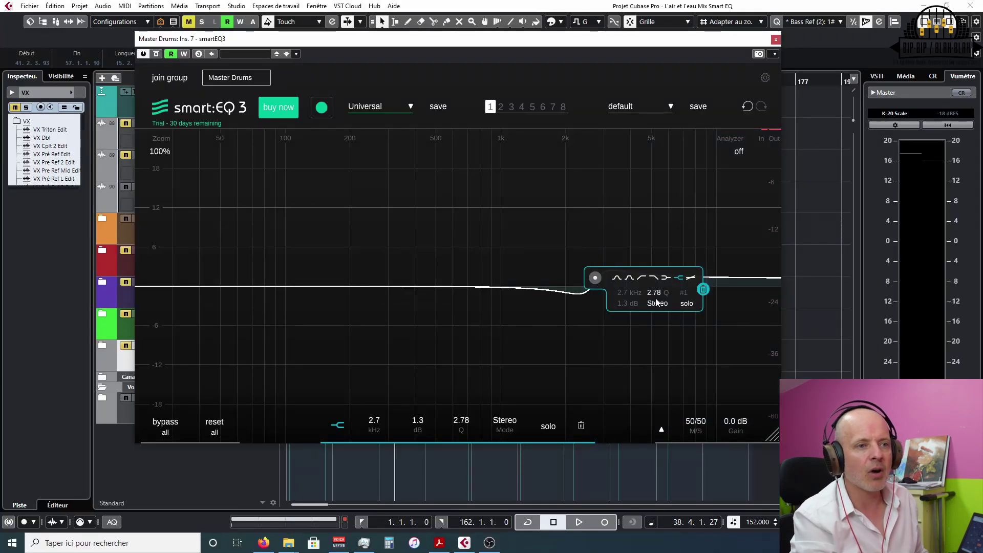
pyautogui.click(655, 303)
pyautogui.click(655, 302)
pyautogui.click(655, 303)
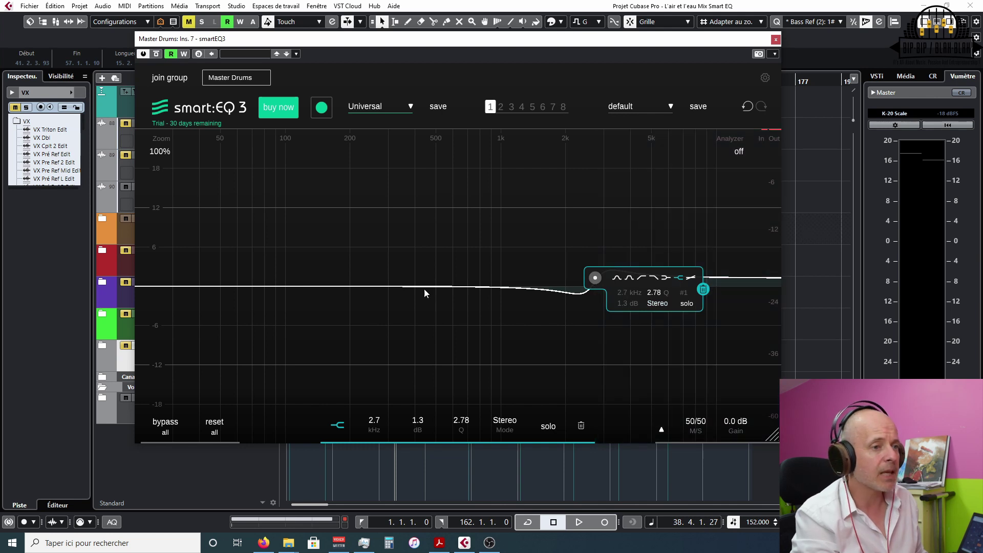
# - Add a narrow bell cut at about 423 Hz with -3.0 dB and Q 19.71, and move it slightly lower in frequency and gain
pyautogui.moveTo(422, 287); pyautogui.dragTo(425, 156)
pyautogui.moveTo(416, 102); pyautogui.dragTo(415, 105)
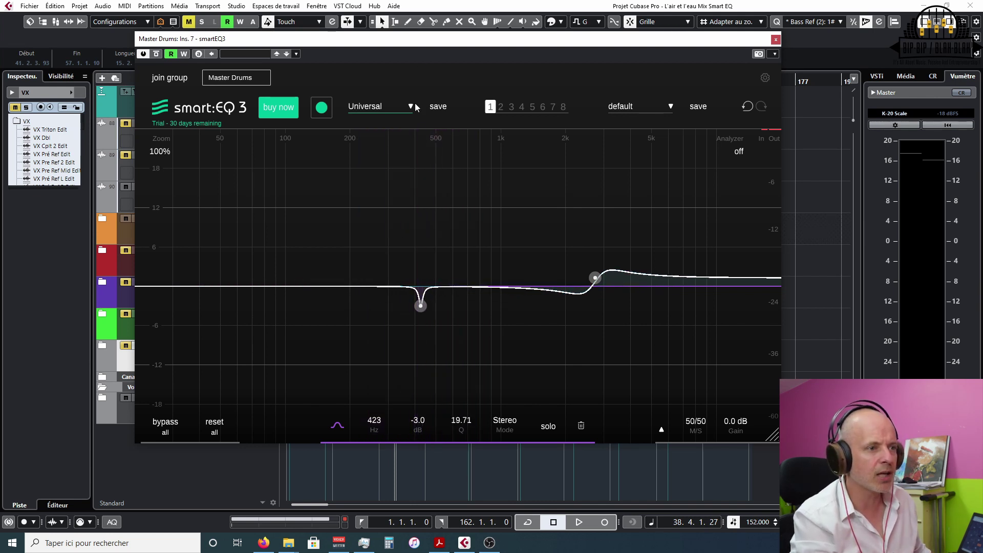
pyautogui.moveTo(421, 306); pyautogui.dragTo(398, 318)
# - Add a filter at about 30 Hz, change it to the high-pass type and move its cutoff to about 87 Hz
pyautogui.doubleClick(173, 287)
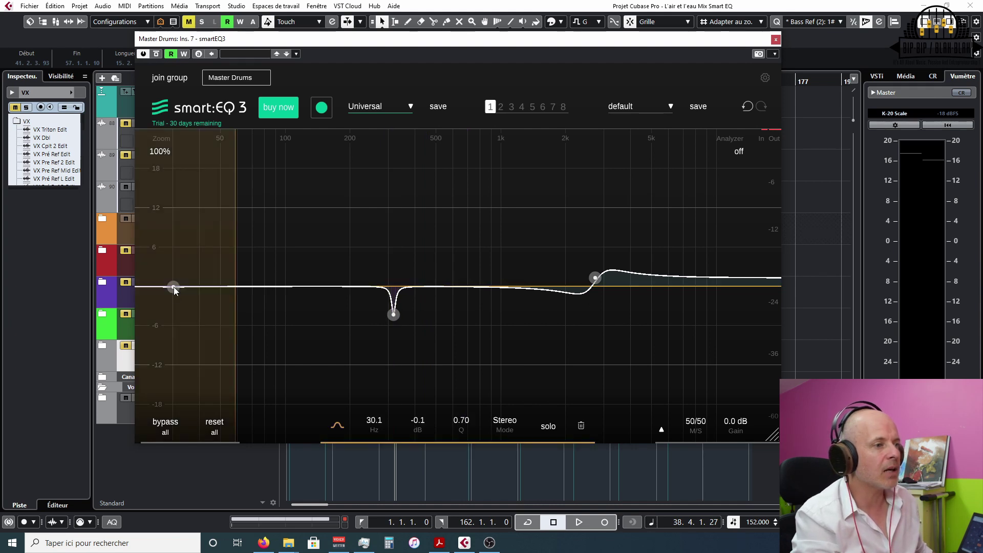
pyautogui.click(219, 287)
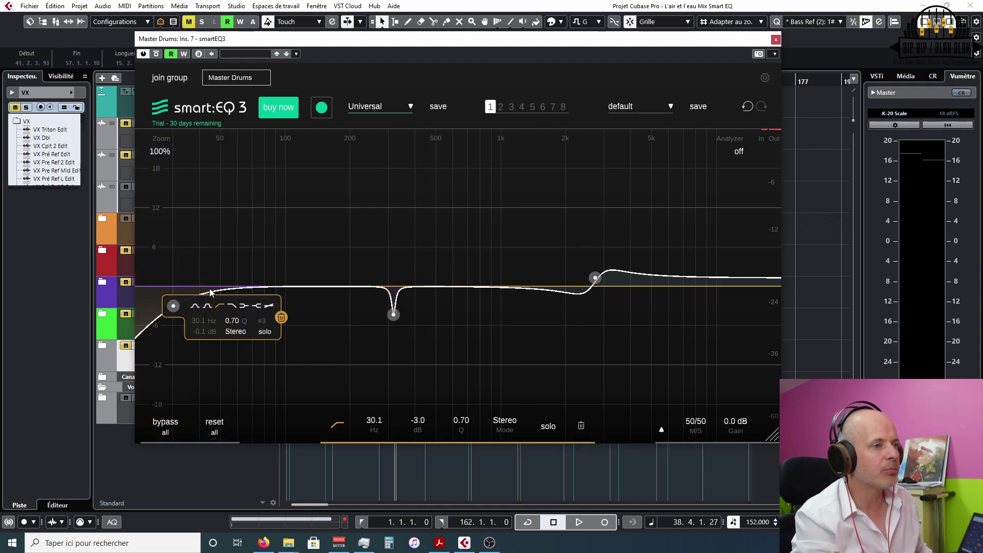
pyautogui.moveTo(173, 306); pyautogui.dragTo(272, 306)
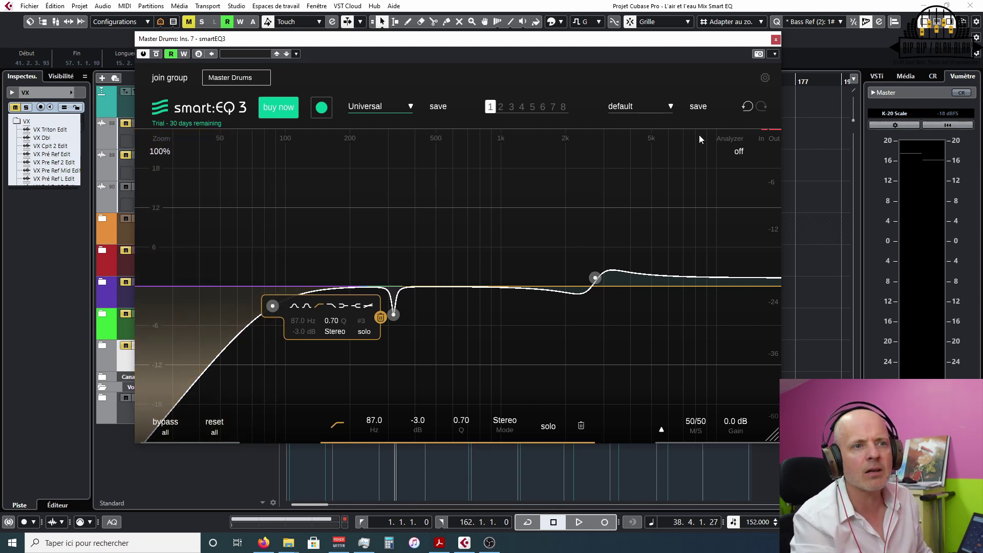
# - Turn on the spectrum analyzer and play the drums, bypassing and re-enabling the plug-in to compare the sound
pyautogui.click(739, 152)
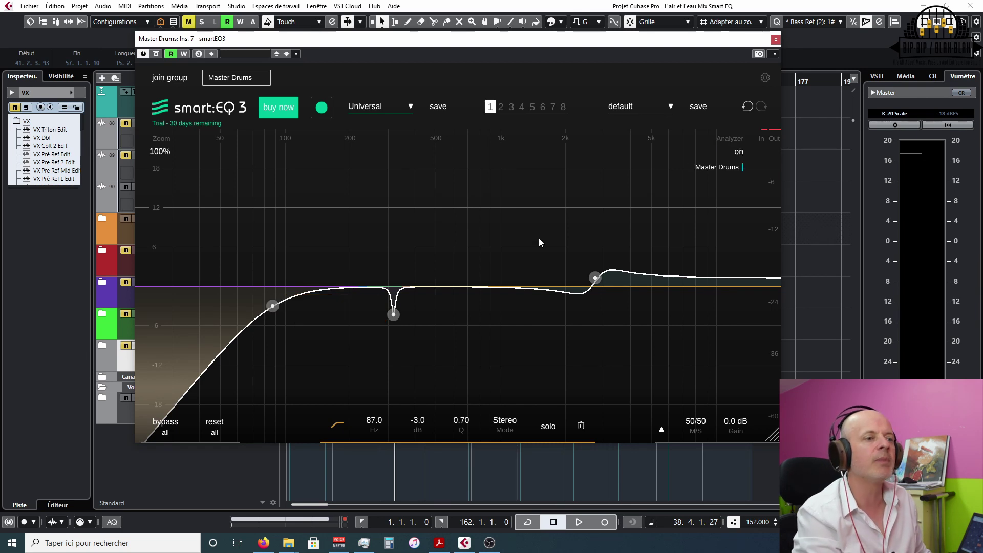
pyautogui.press('space')
pyautogui.click(157, 54)
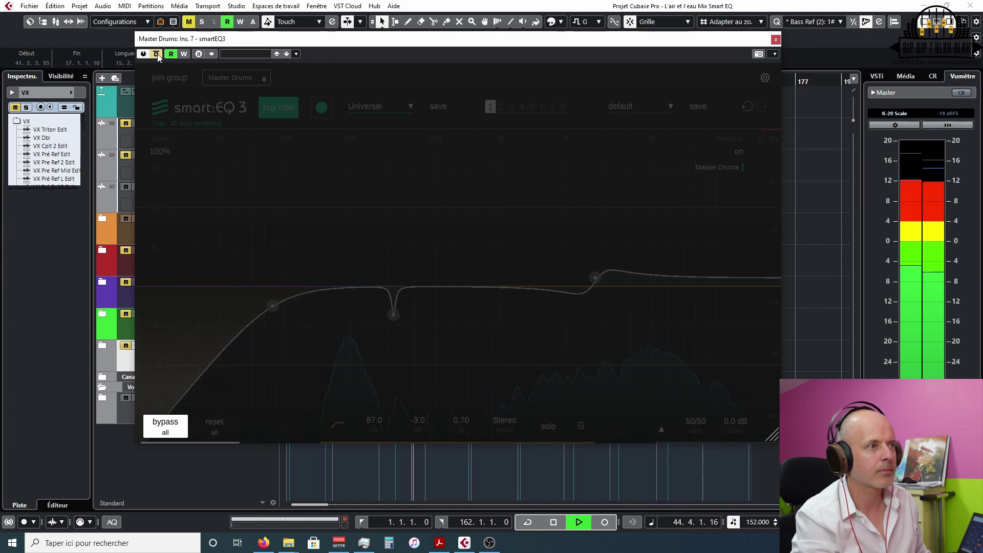
pyautogui.click(157, 54)
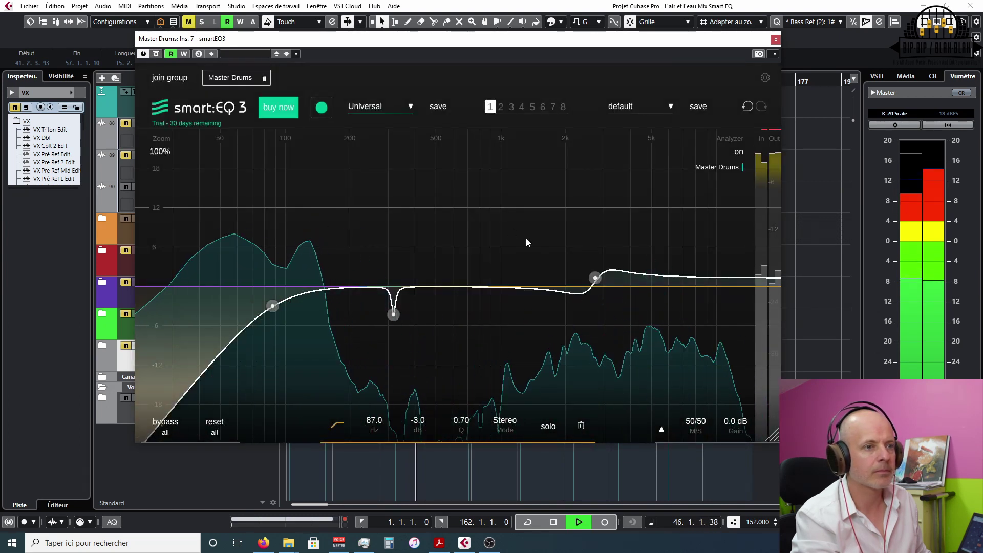
# - Lower the high shelf filter's gain to 1.0 dB during playback and stop the transport
pyautogui.click(595, 277)
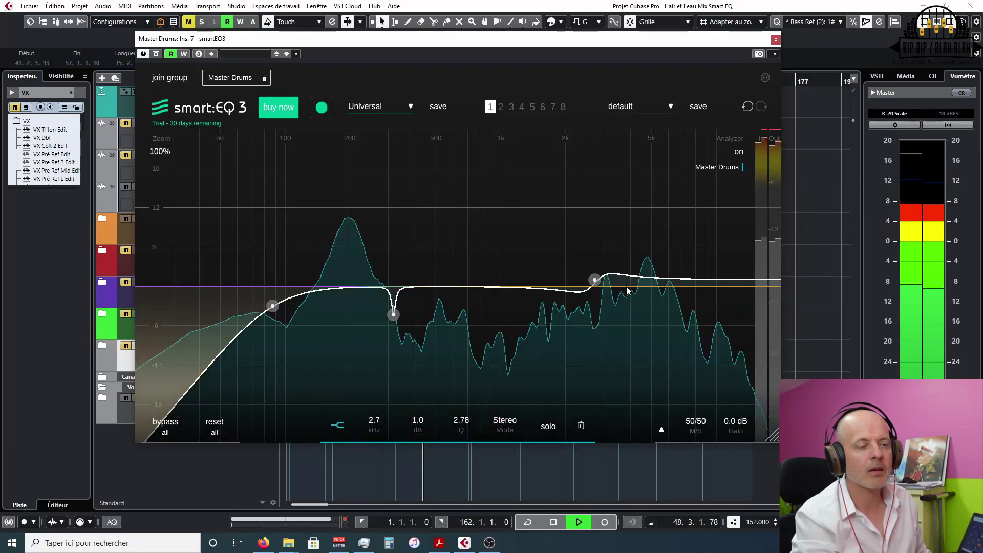
pyautogui.press('space')
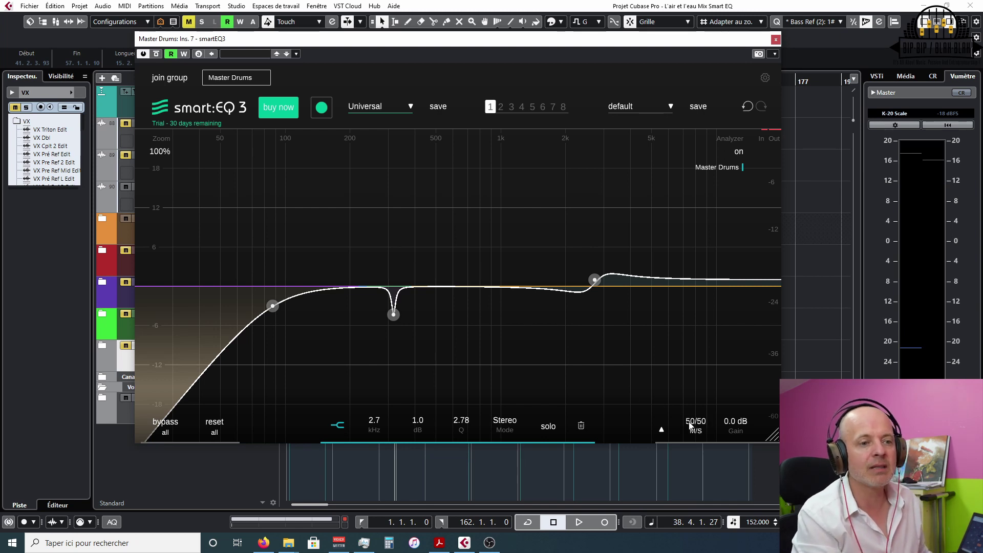
# - Try mid/side balances such as 100/0 and 52/48 during playback, reset the balance to 50/50 and stop the transport
pyautogui.press('space')
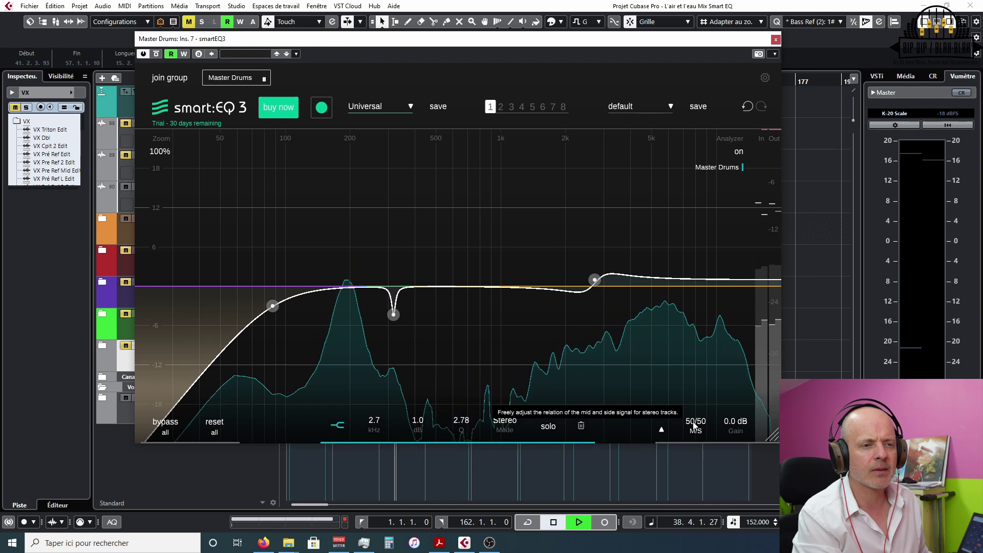
pyautogui.click(695, 426)
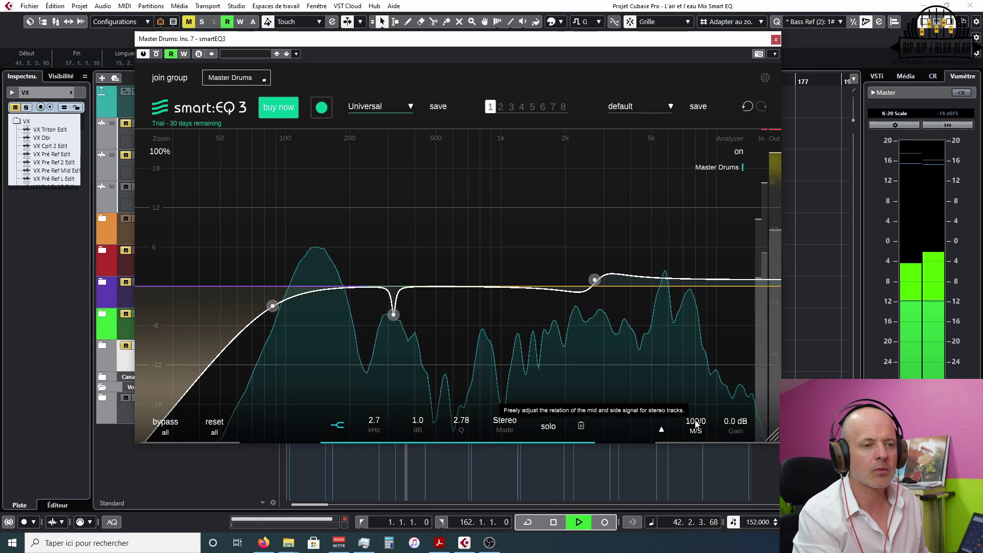
pyautogui.moveTo(695, 424); pyautogui.dragTo(695, 445)
pyautogui.moveTo(702, 551); pyautogui.dragTo(702, 481)
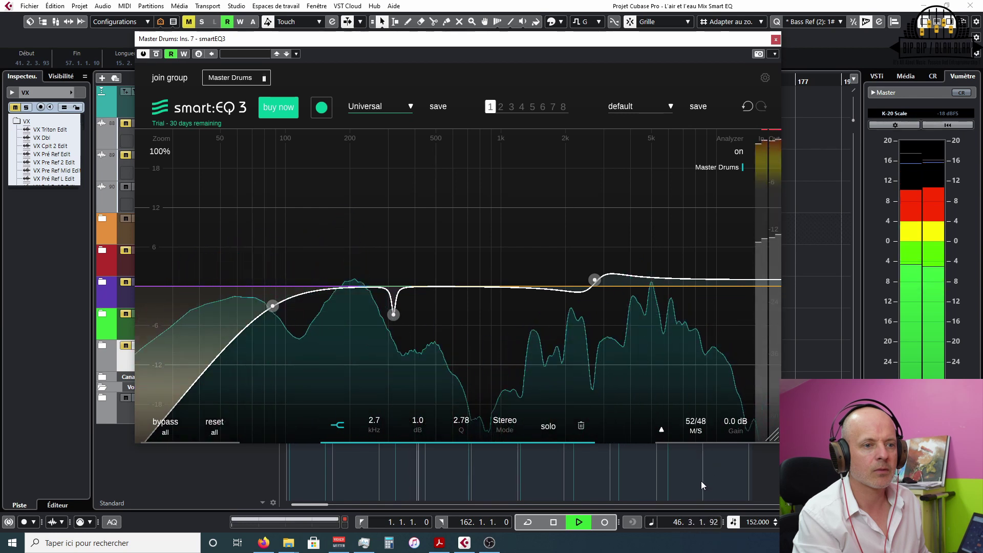
pyautogui.doubleClick(695, 430)
pyautogui.press('space')
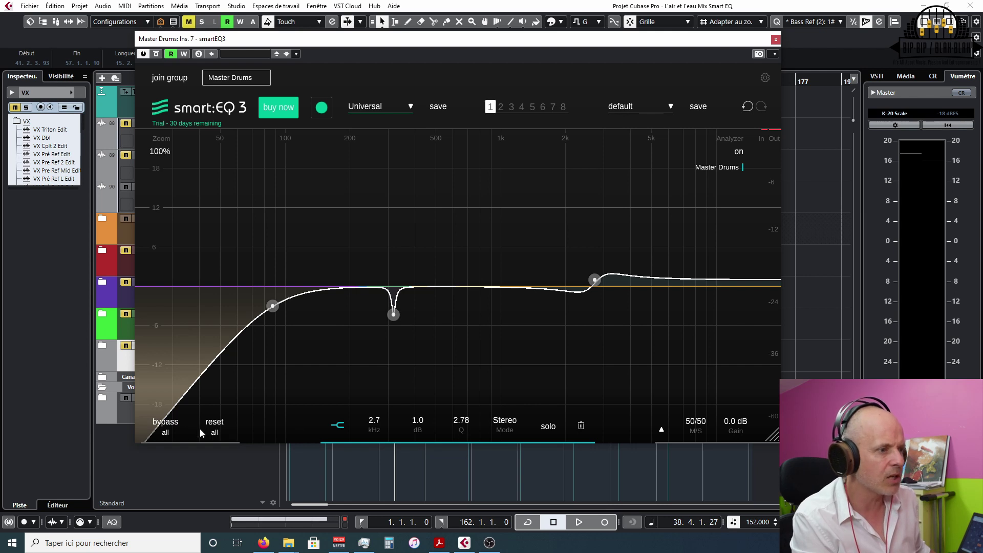
# - Set the reset target to EQ bands and reset them to clear all manual filters
pyautogui.click(217, 425)
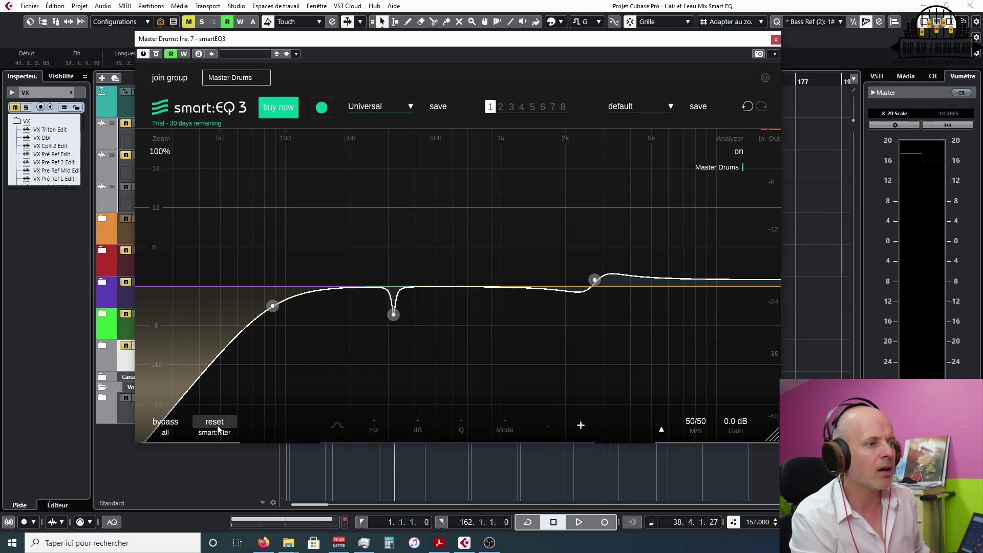
pyautogui.click(214, 432)
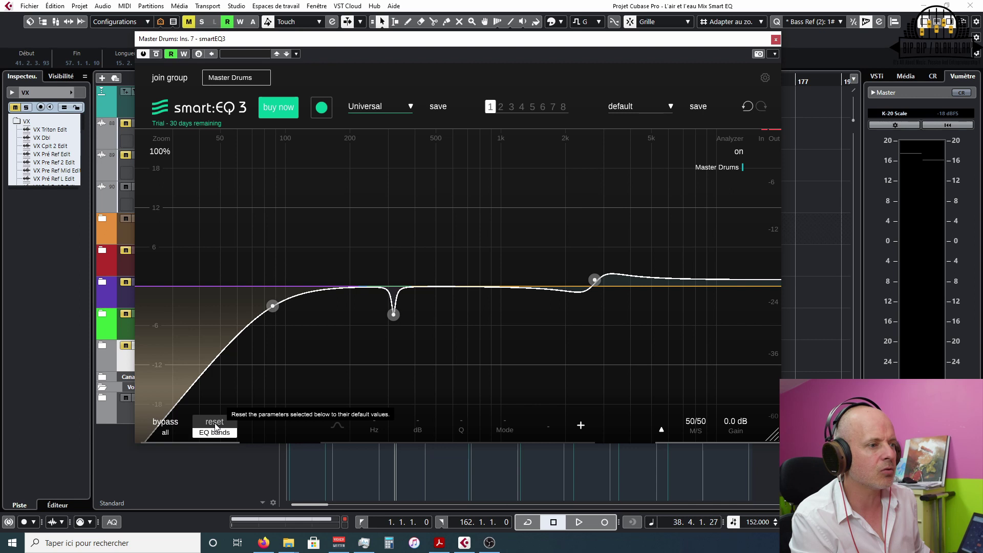
pyautogui.click(214, 422)
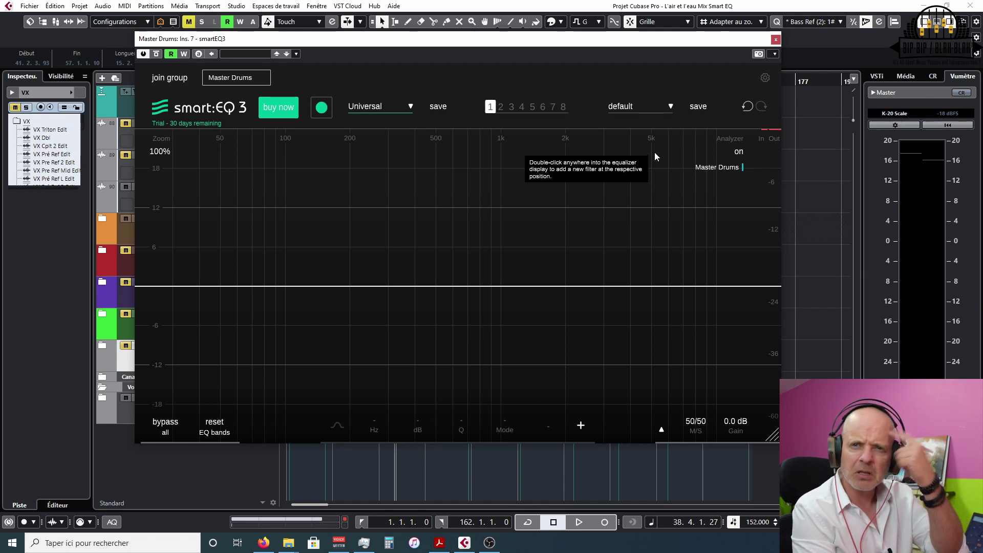
# - Load the Drums factory profile for the smart filter
pyautogui.click(412, 106)
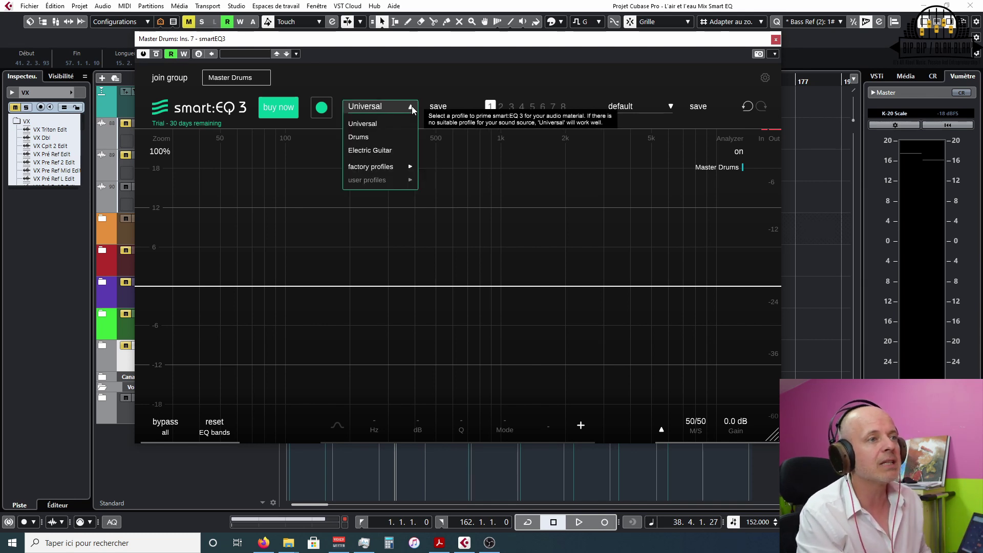
pyautogui.moveTo(398, 167)
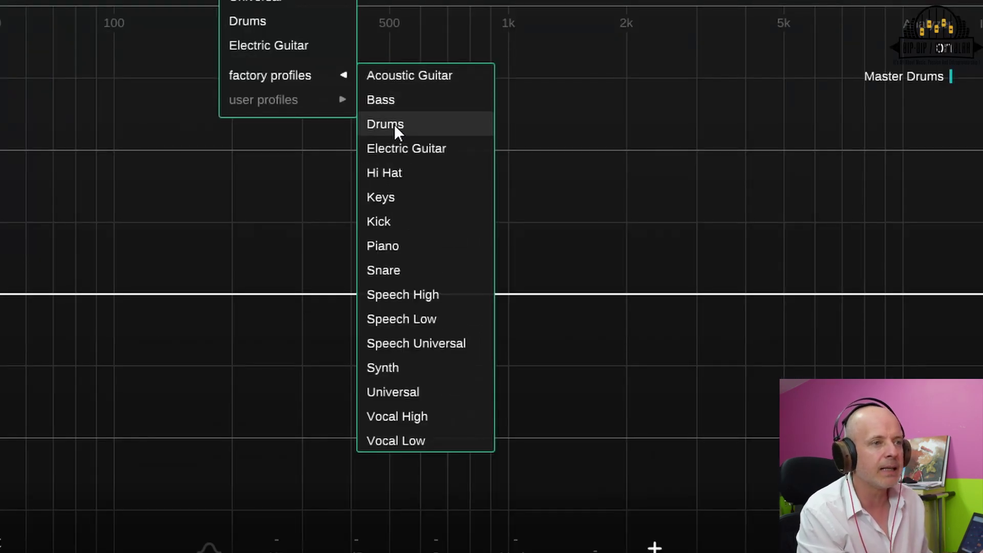
pyautogui.click(394, 124)
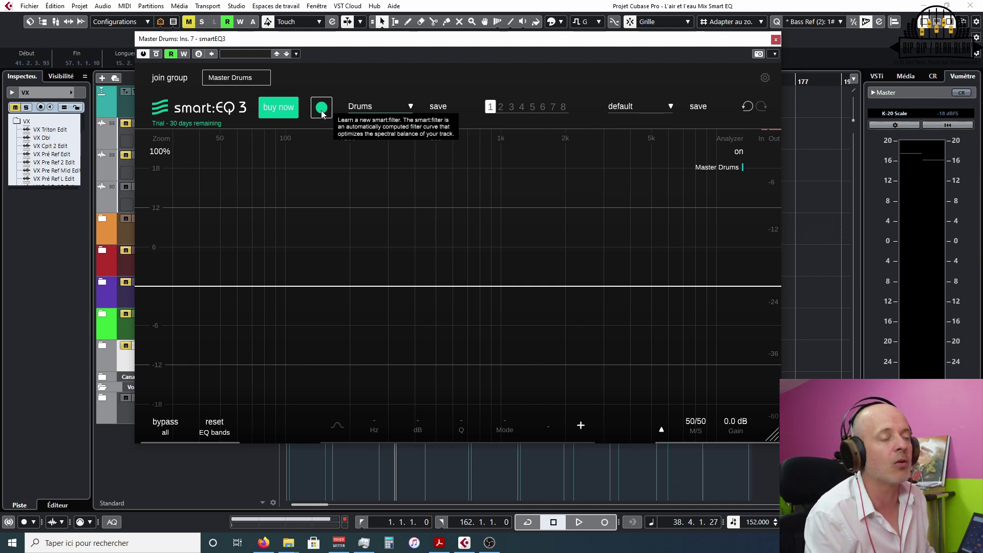
# - Learn a smart filter from the playing drums and set its weighting curve to 655 Hz with a strength of 60.5
pyautogui.press('space')
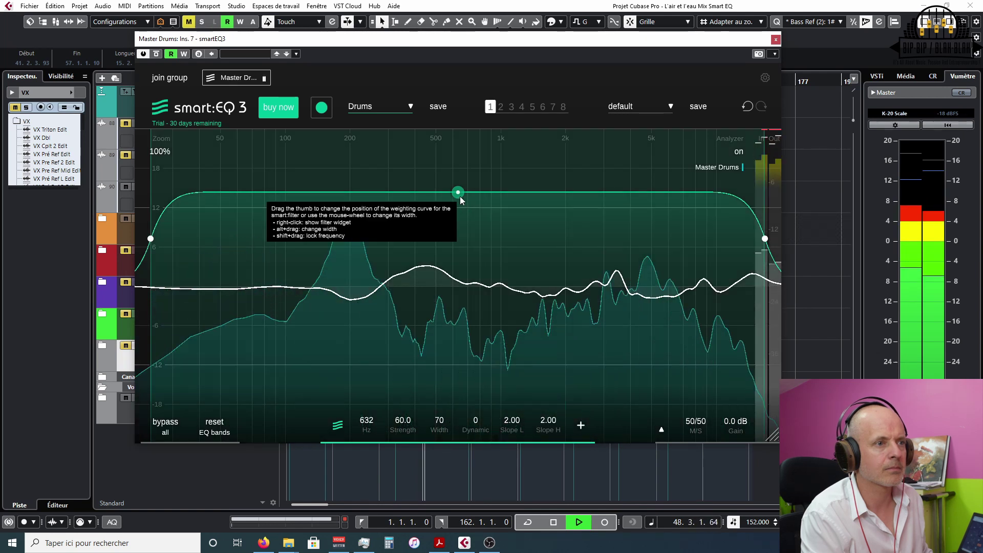
pyautogui.moveTo(460, 196)
pyautogui.mouseDown()
pyautogui.moveTo(457, 170)
pyautogui.moveTo(455, 393)
pyautogui.moveTo(462, 196)
pyautogui.mouseUp()
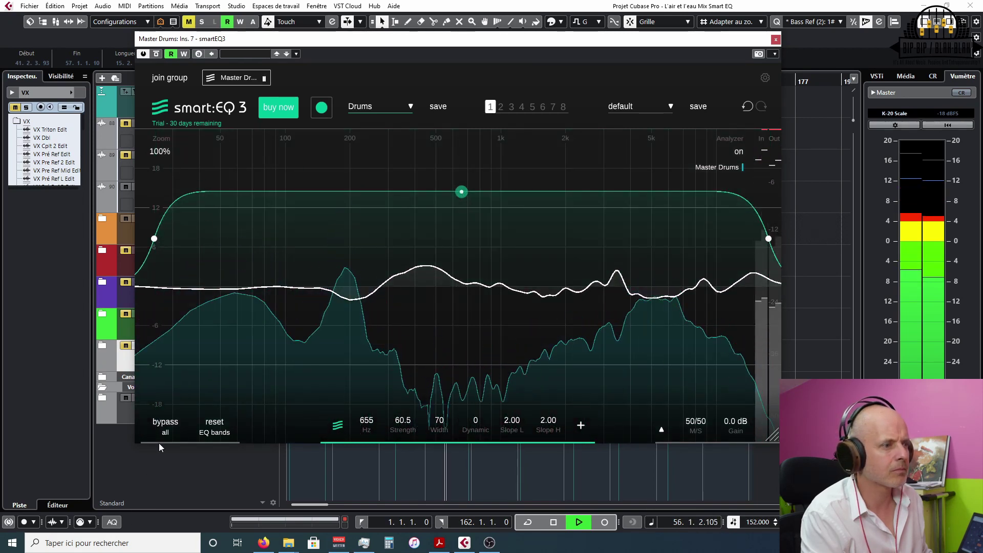
# - Bypass and re-enable all processing during playback to compare the smart filter's effect, and stop the transport
pyautogui.click(165, 423)
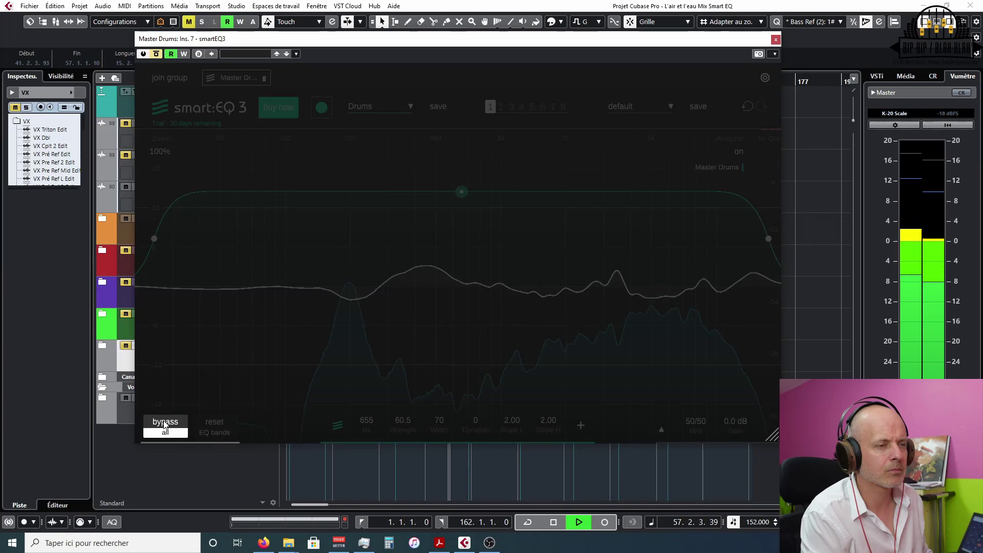
pyautogui.click(165, 424)
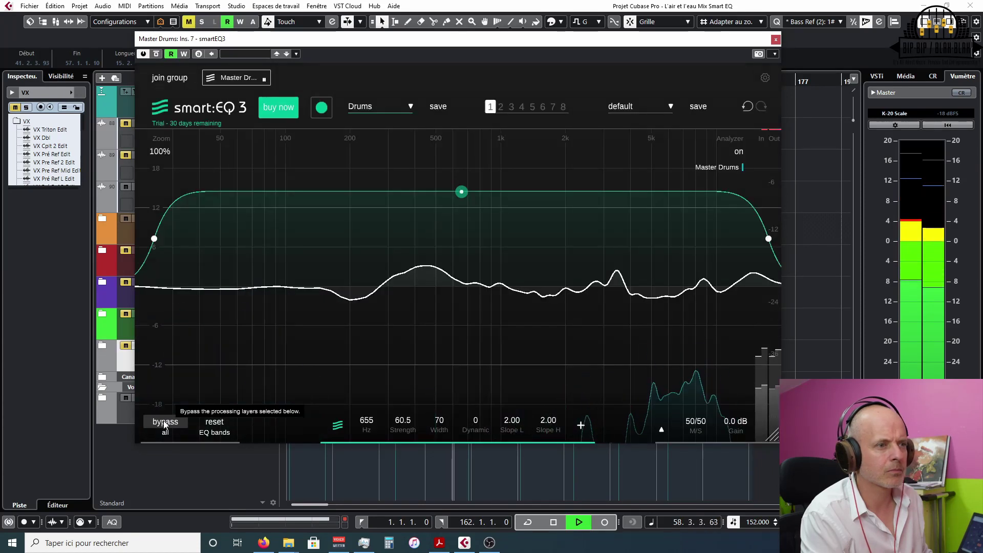
pyautogui.press('space')
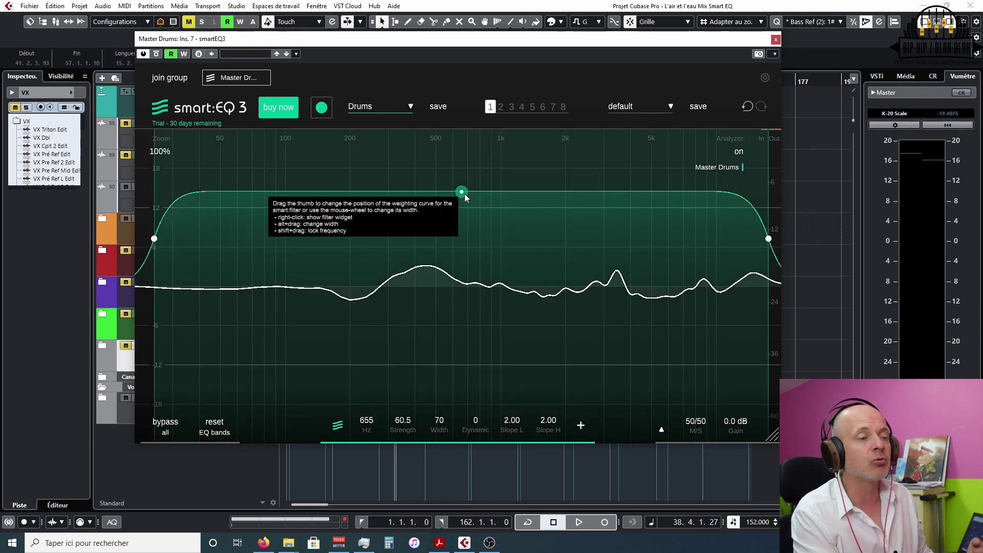
# - Raise the smart filter's strength to 100 and reduce it to 25 with the weighting curve centred at 806 Hz
pyautogui.moveTo(464, 198); pyautogui.dragTo(456, 120)
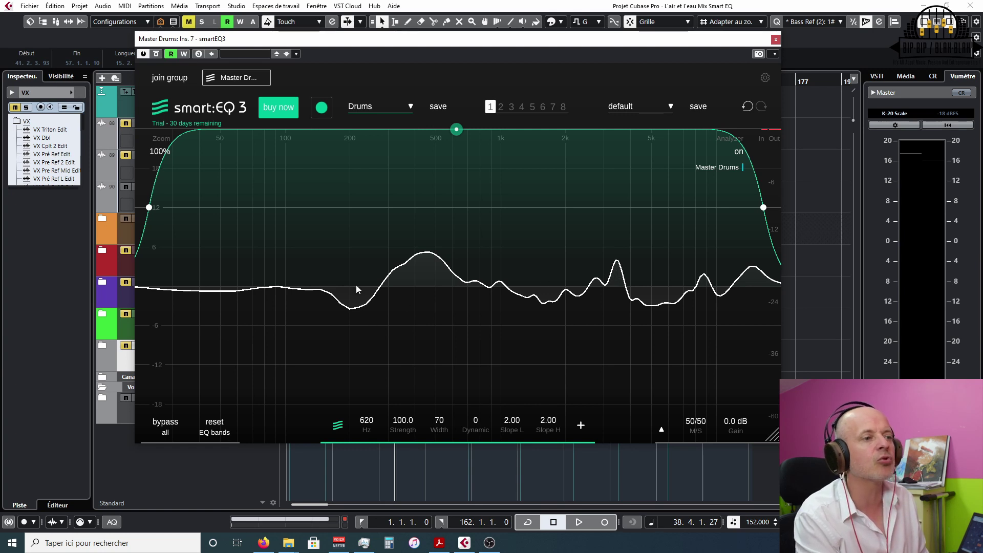
pyautogui.moveTo(456, 129); pyautogui.dragTo(481, 248)
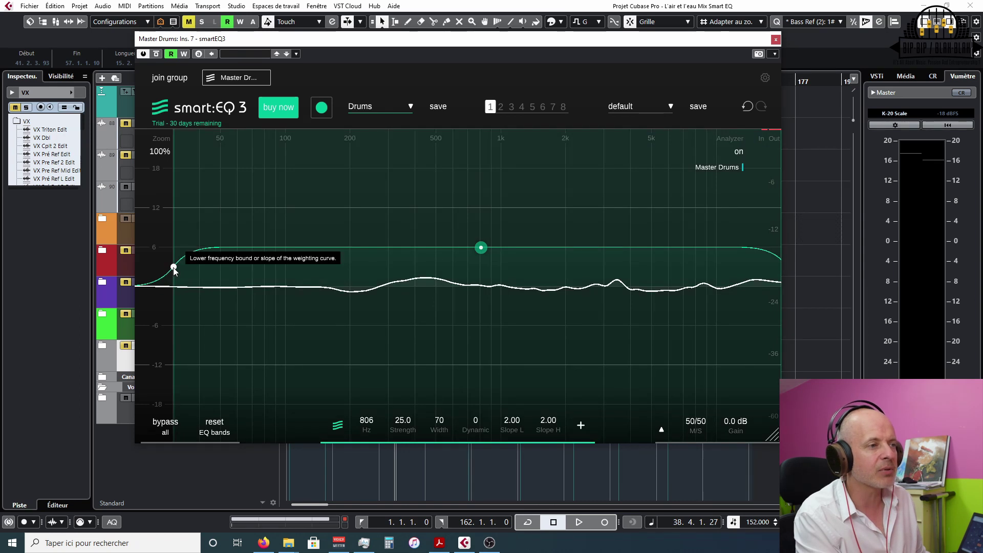
# - Try different frequency bounds for the weighting curve, moving the lower bound up and back to just above 100 Hz and bringing the upper bound down
pyautogui.moveTo(173, 267); pyautogui.dragTo(624, 299)
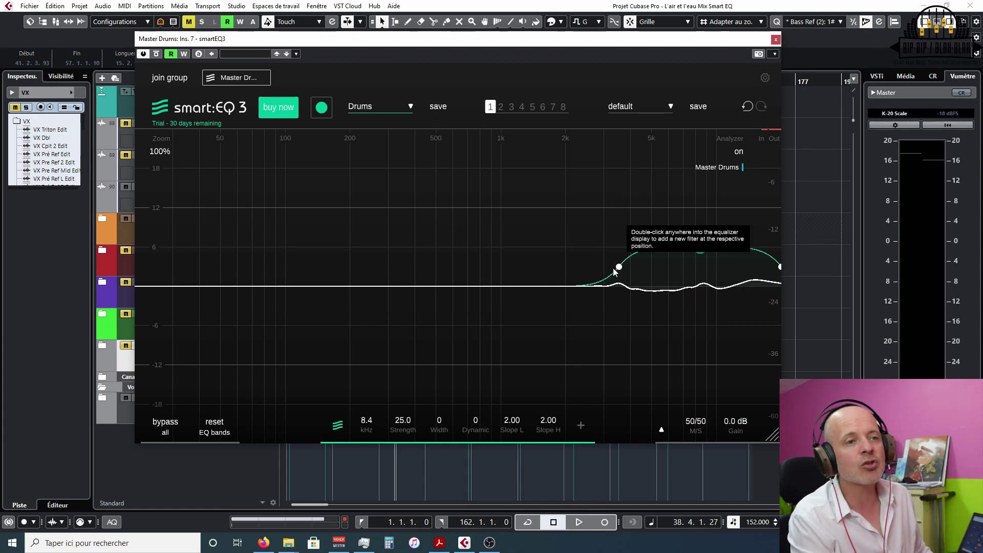
pyautogui.moveTo(621, 266); pyautogui.dragTo(302, 264)
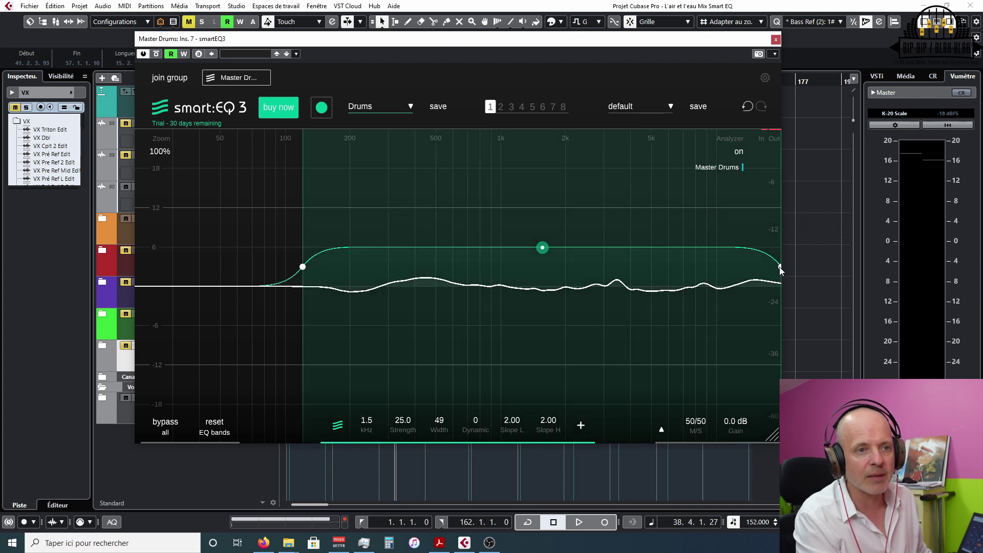
pyautogui.moveTo(780, 267); pyautogui.dragTo(696, 267)
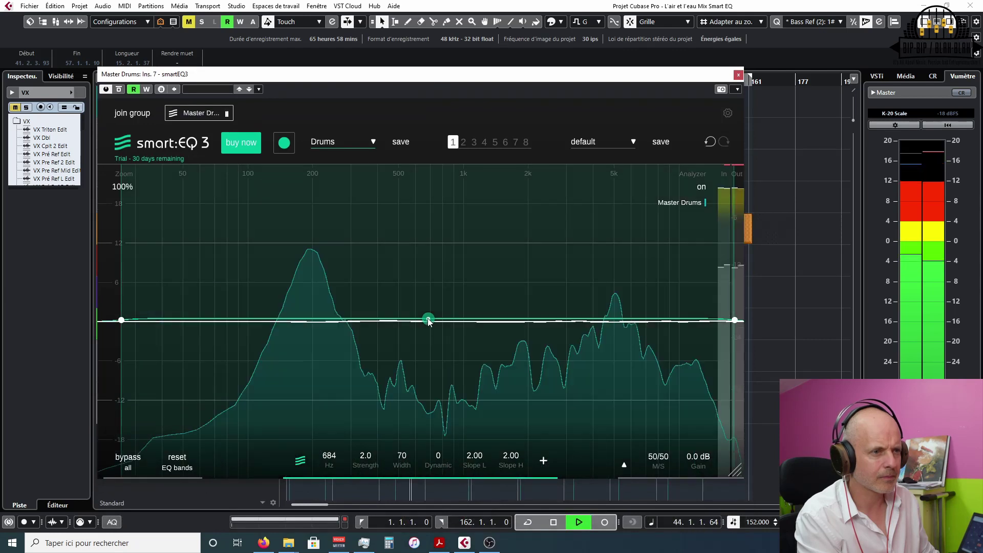
# - Set the smart filter to 620 Hz with a strength of 44, compare it with the plug-in bypassed, and stop playback
pyautogui.moveTo(428, 318); pyautogui.dragTo(419, 252)
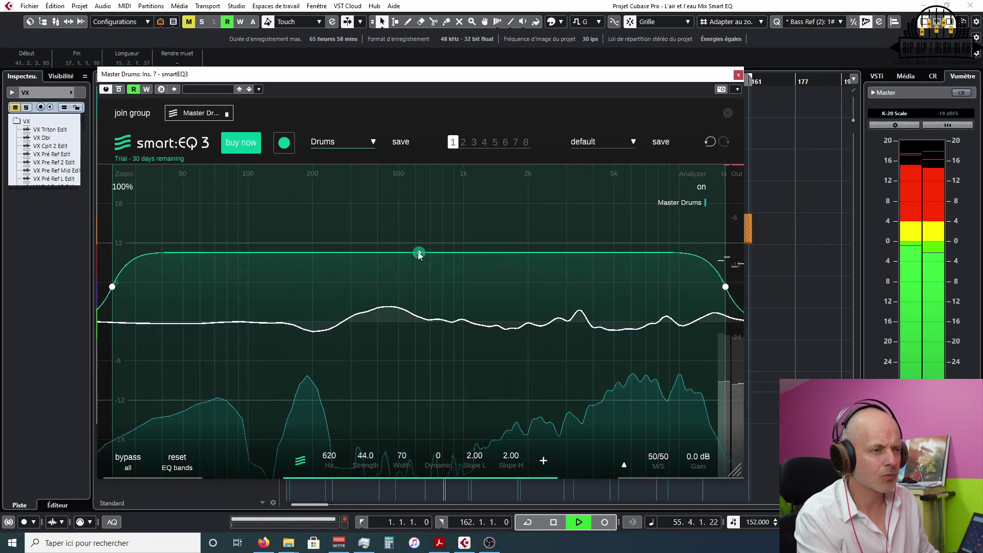
pyautogui.click(118, 90)
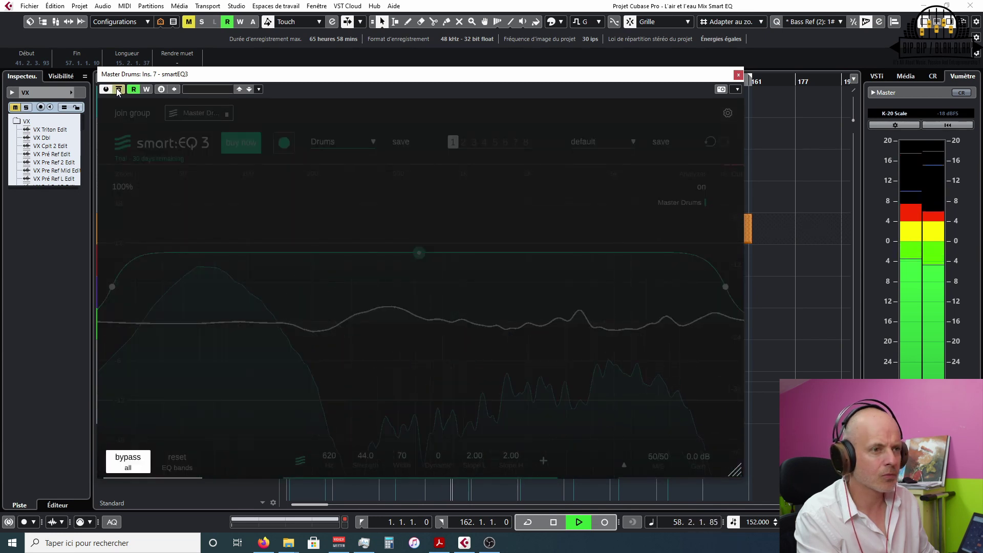
pyautogui.click(119, 89)
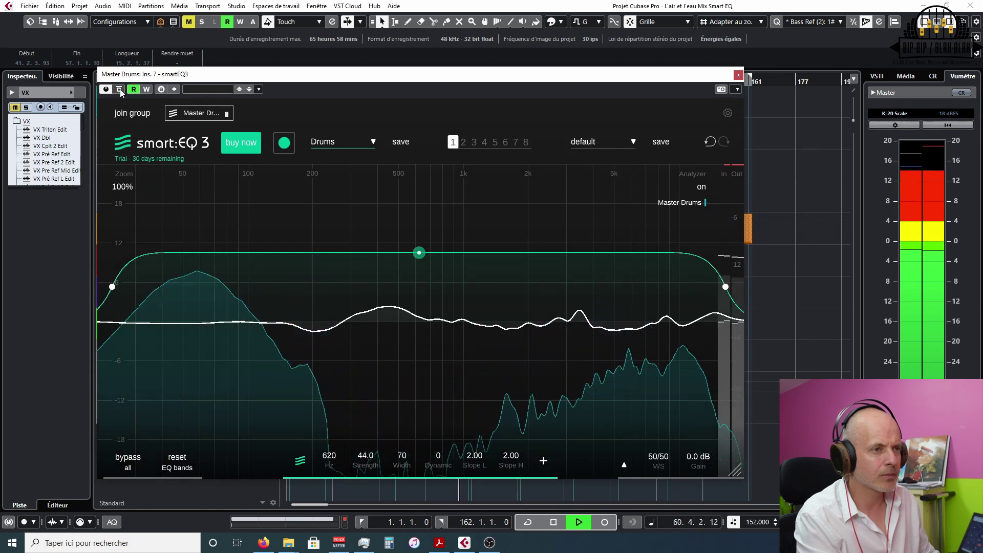
pyautogui.click(119, 90)
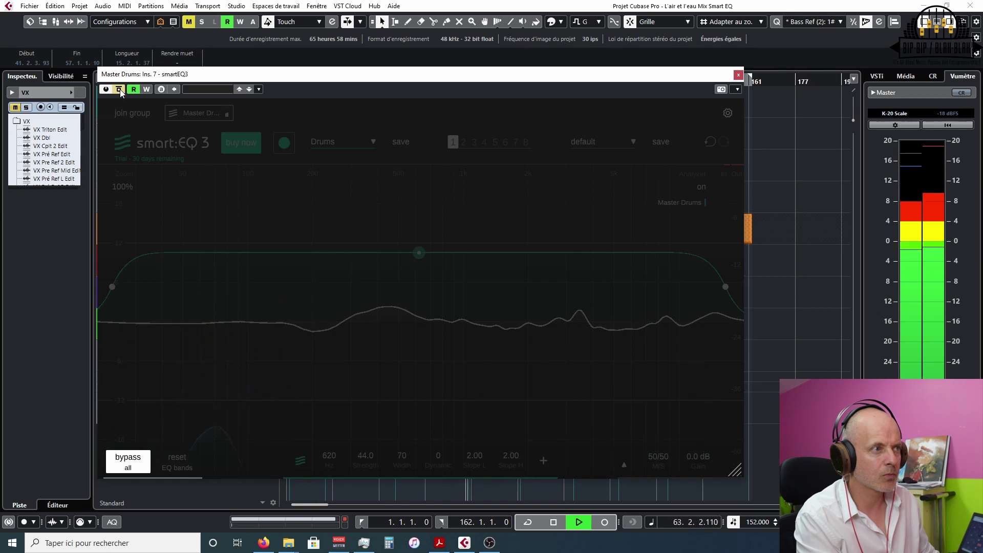
pyautogui.click(118, 89)
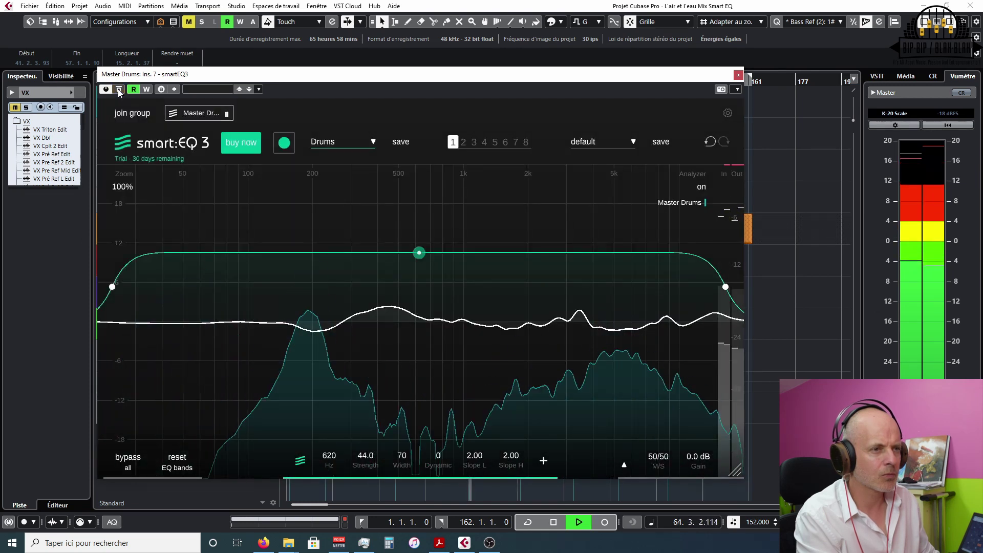
pyautogui.press('space')
# - Narrow the weighting curve from both ends during playback to a width of 45 centred at 1.0 kHz, and stop the transport
pyautogui.press('space')
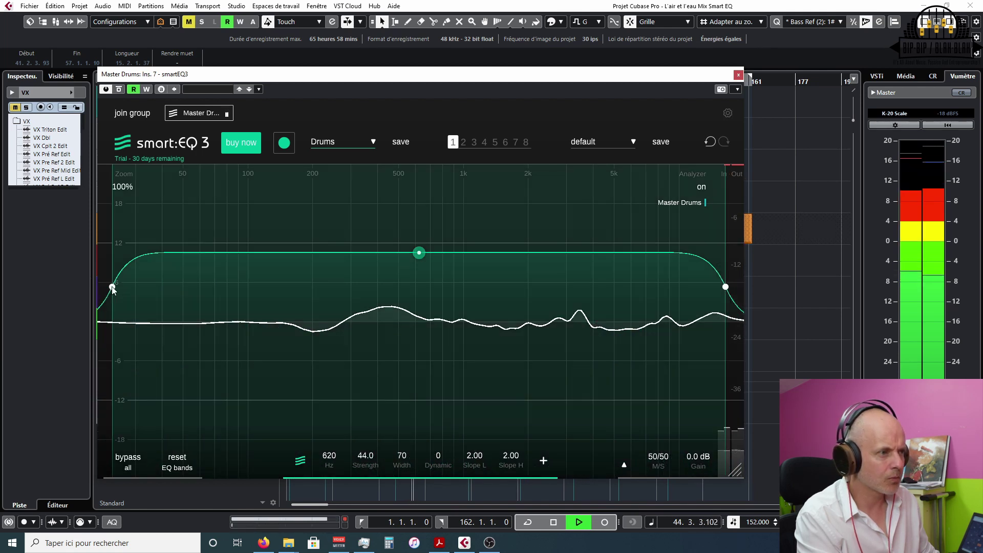
pyautogui.moveTo(113, 288); pyautogui.dragTo(240, 300)
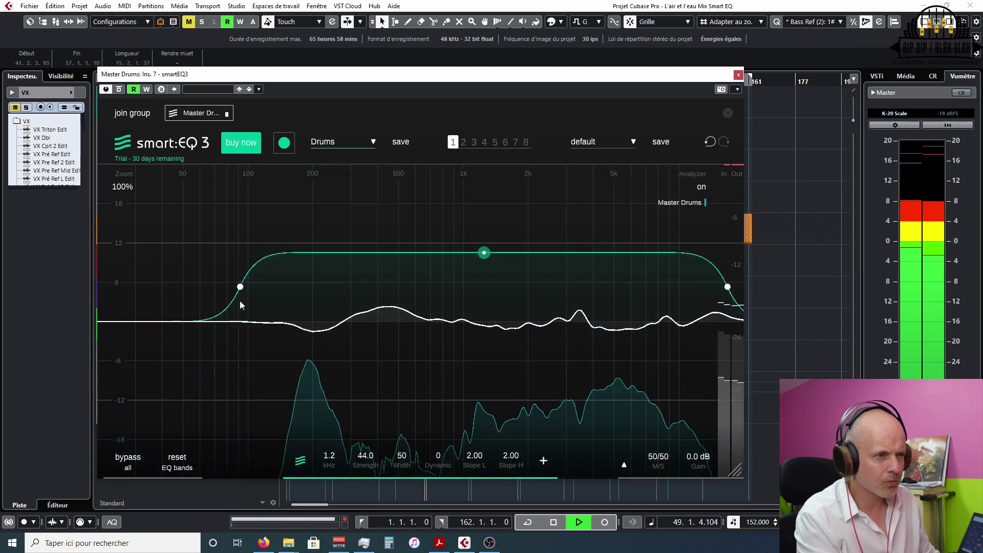
pyautogui.moveTo(727, 287); pyautogui.dragTo(690, 288)
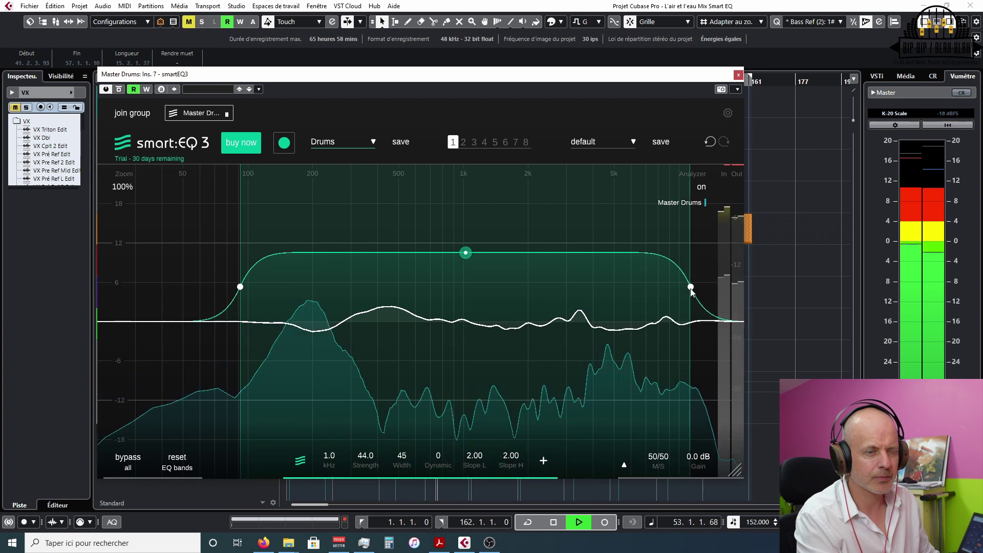
pyautogui.press('space')
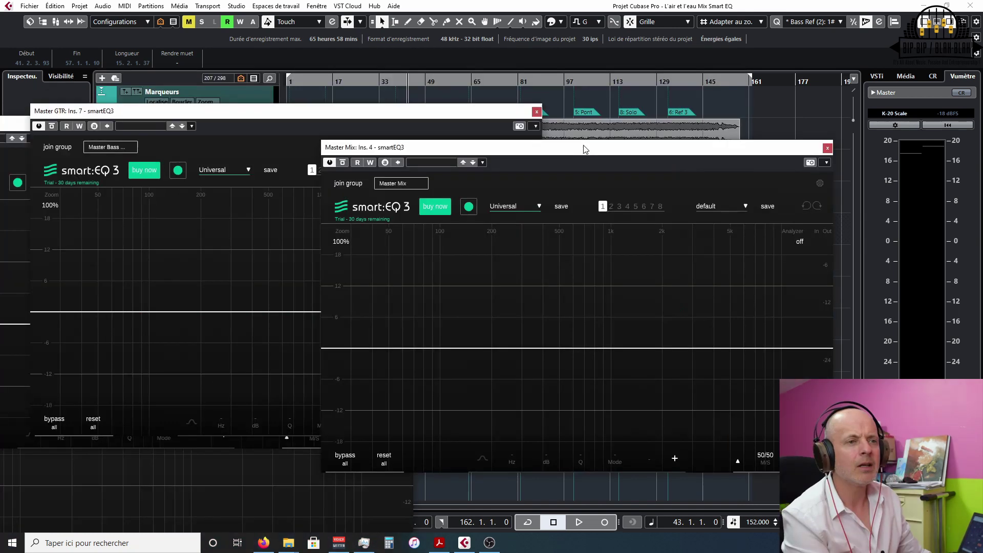
# - Arrange the Master Mix, Master GTR, Master Bass and Master Drums smartEQ3 windows so that every instance's group control is visible
pyautogui.moveTo(581, 152); pyautogui.dragTo(668, 81)
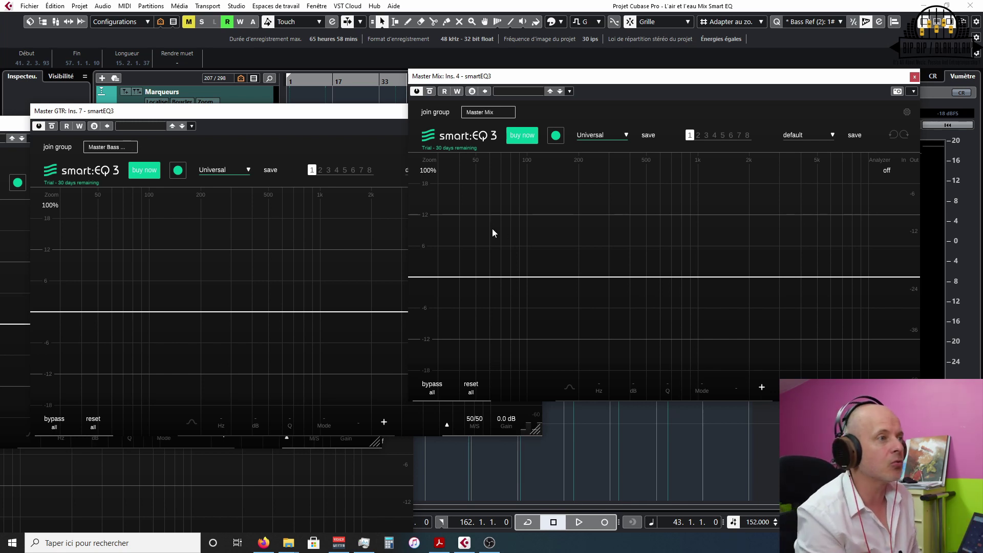
pyautogui.moveTo(217, 120); pyautogui.dragTo(287, 95)
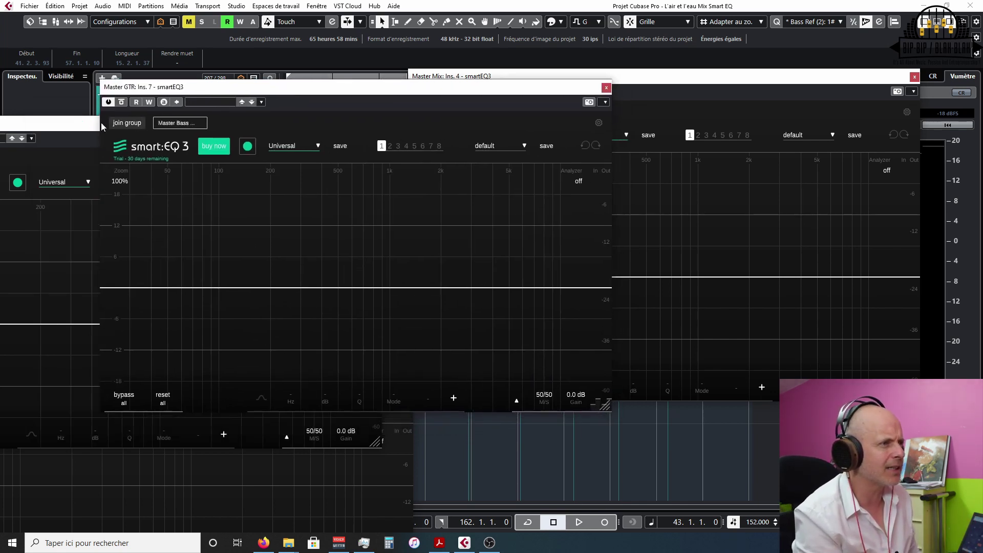
pyautogui.moveTo(84, 126); pyautogui.dragTo(284, 145)
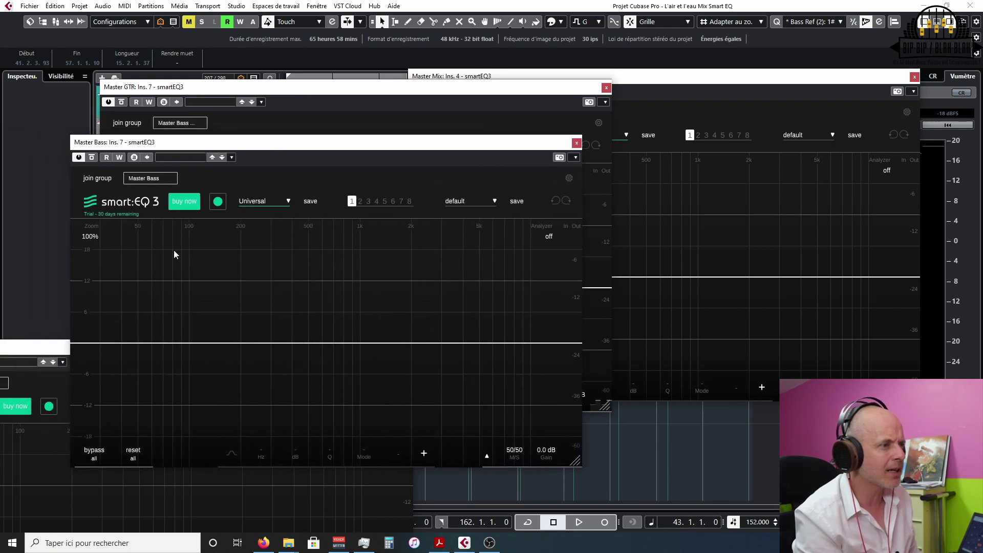
pyautogui.moveTo(14, 352); pyautogui.dragTo(160, 185)
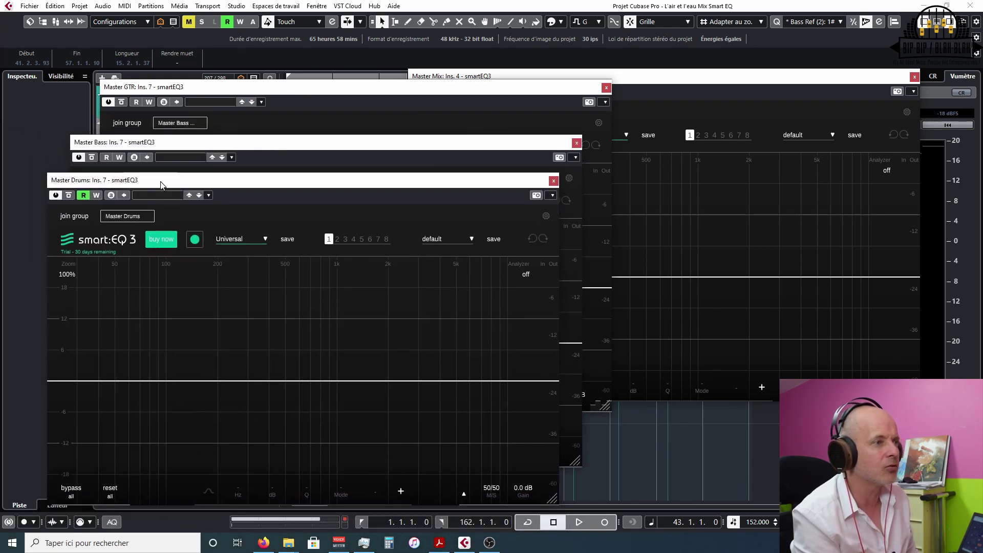
pyautogui.moveTo(669, 75); pyautogui.dragTo(625, 100)
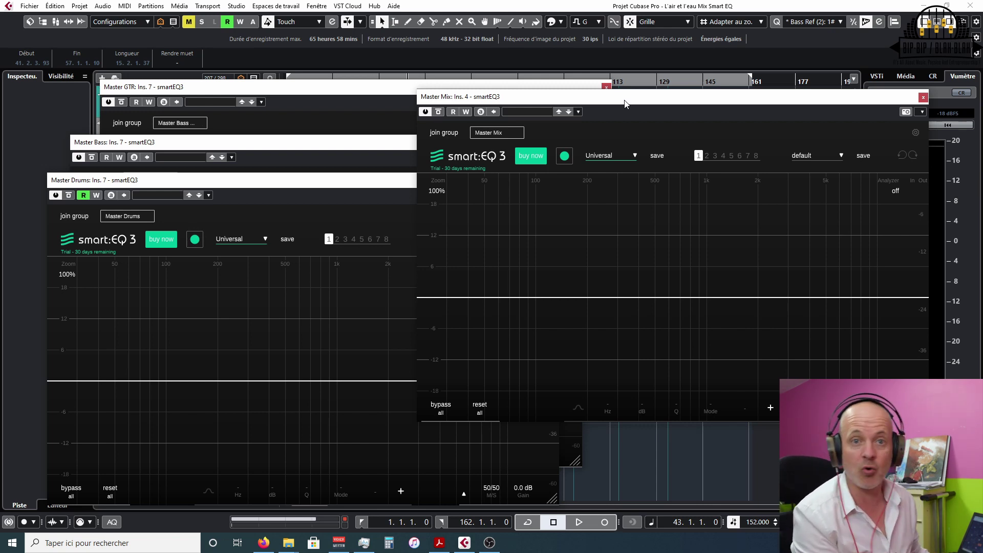
# - Create a group from the Master Mix instance and move Master Mix to layer L1
pyautogui.click(446, 132)
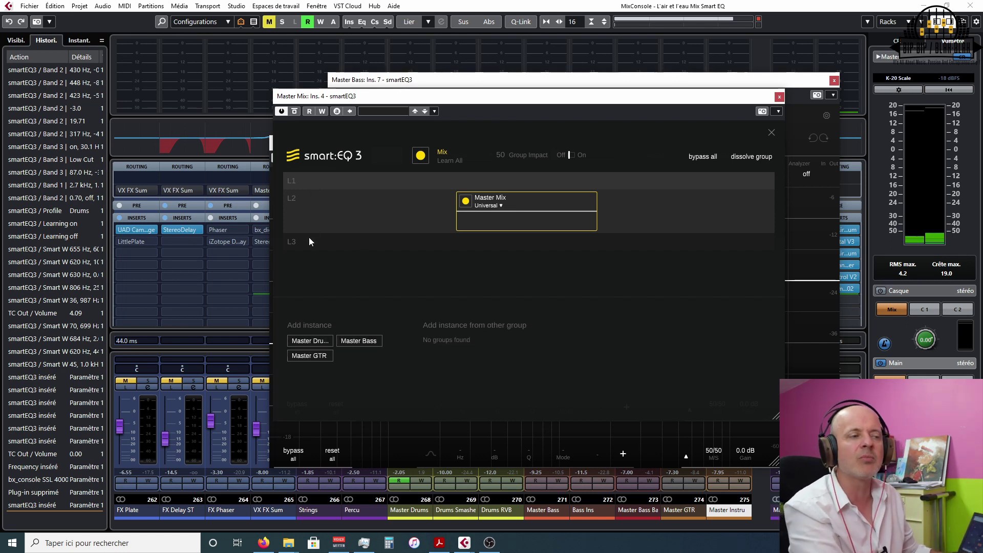
pyautogui.moveTo(308, 241)
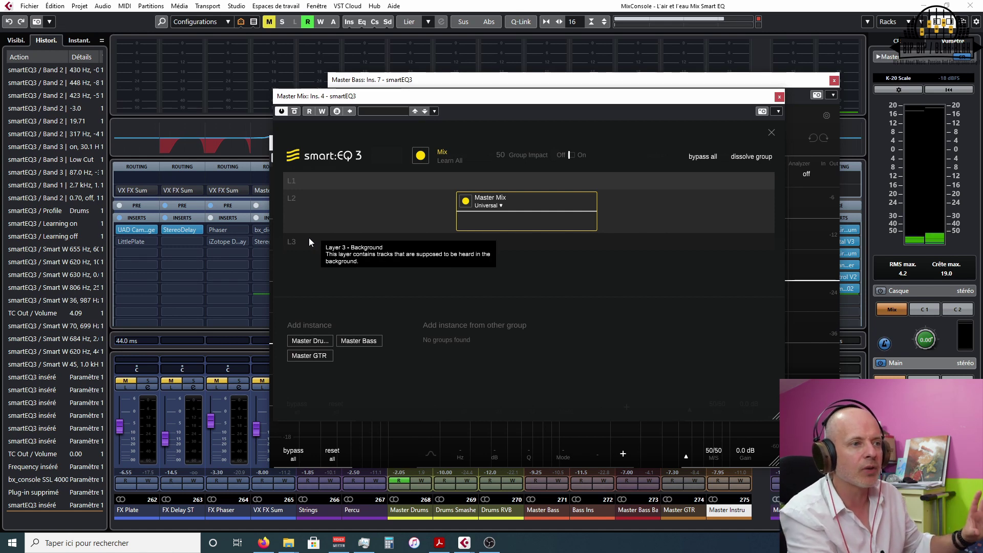
pyautogui.moveTo(312, 184)
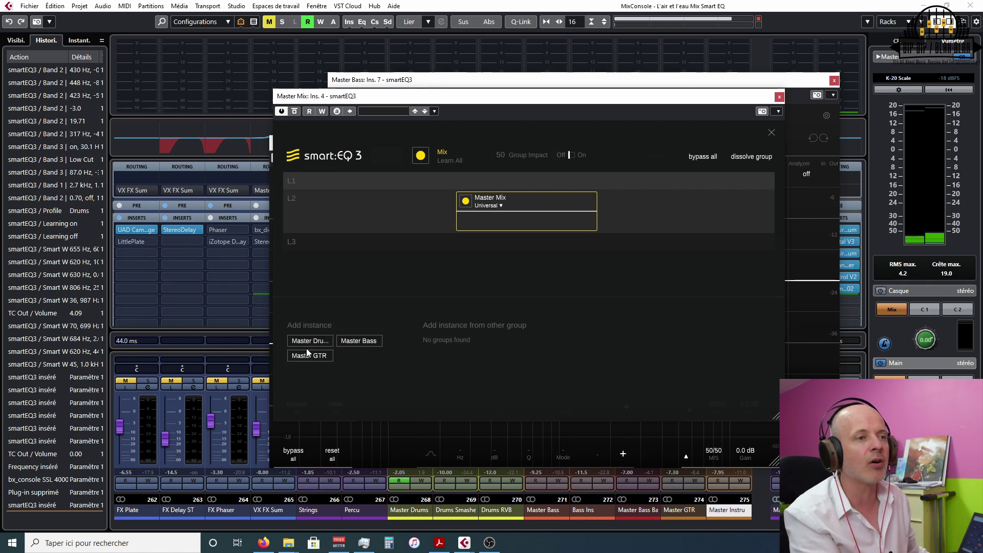
pyautogui.click(501, 204)
pyautogui.moveTo(570, 204); pyautogui.dragTo(569, 186)
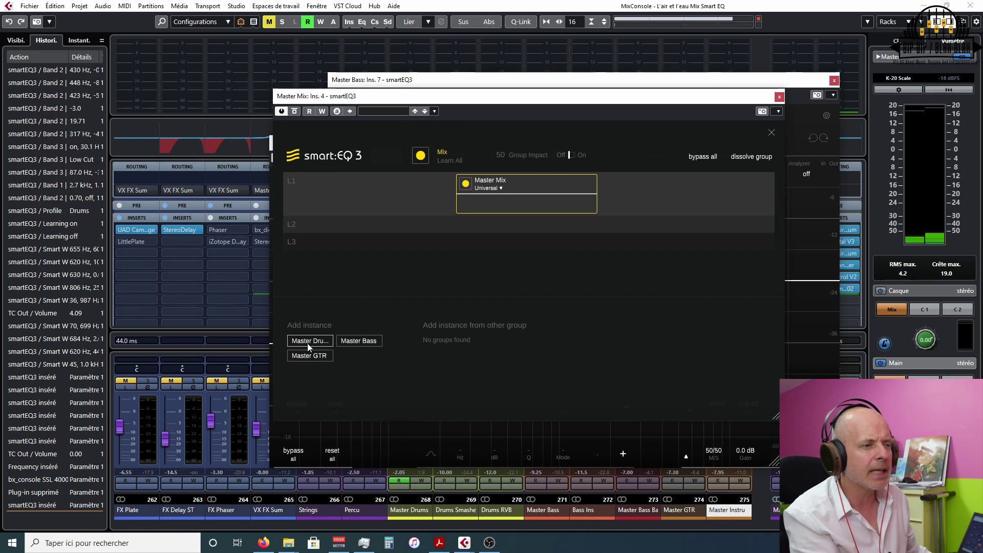
# - Add Master Drums and Master Bass to layer L2 of the group and Master GTR to layer L3
pyautogui.moveTo(308, 340); pyautogui.dragTo(514, 231)
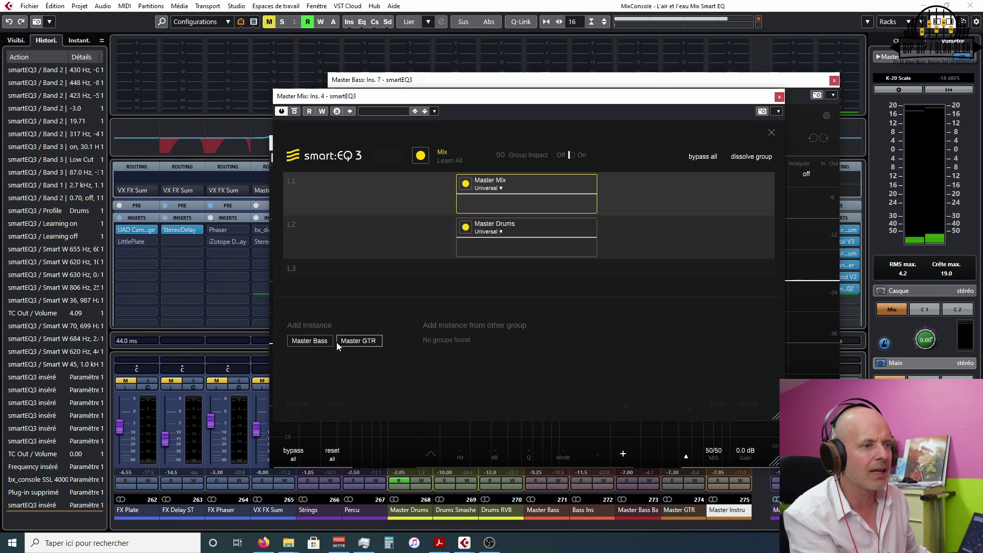
pyautogui.moveTo(349, 341); pyautogui.dragTo(434, 266)
pyautogui.moveTo(308, 342); pyautogui.dragTo(375, 233)
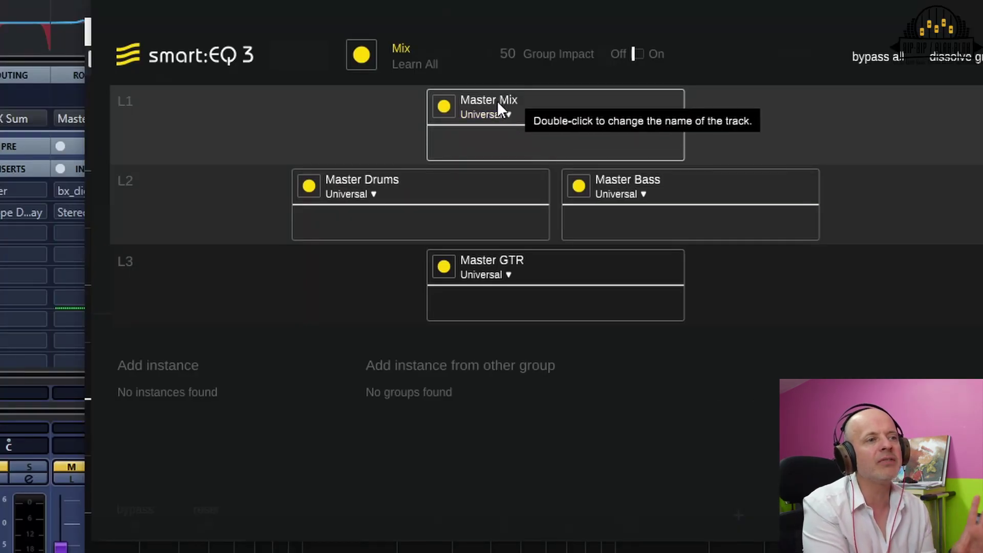
# - Assign the factory profiles Drums to Master Drums, Bass to Master Bass and Electric Guitar to Master GTR
pyautogui.click(372, 191)
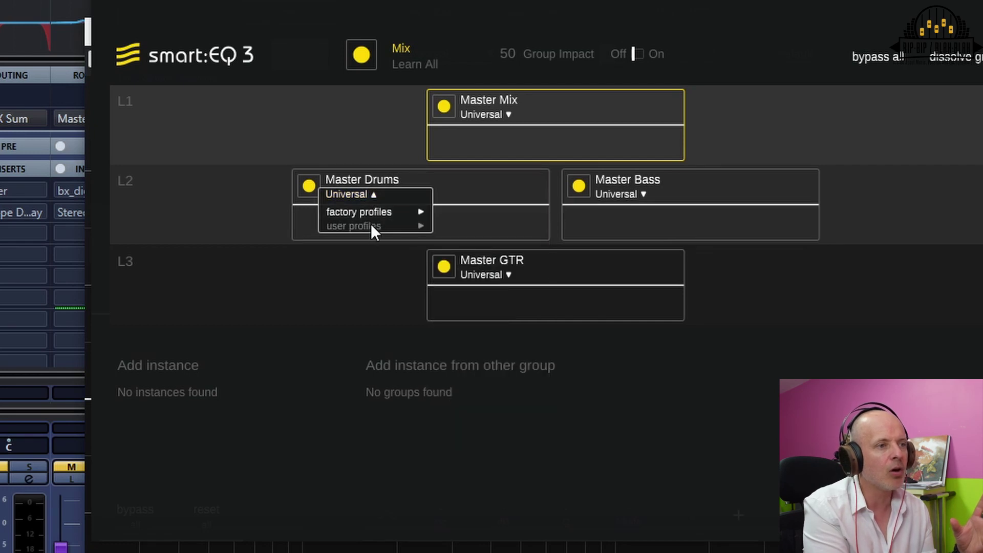
pyautogui.moveTo(371, 210)
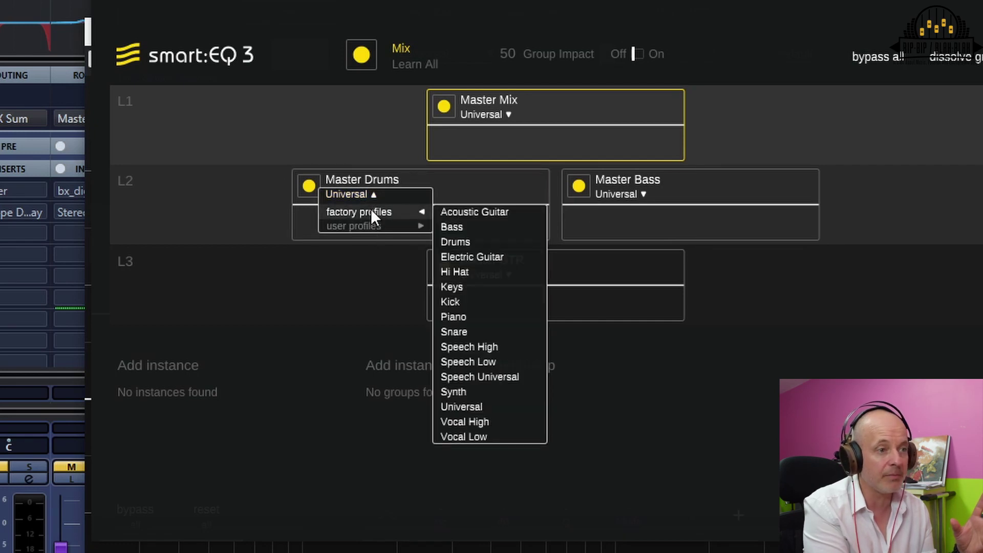
pyautogui.click(453, 240)
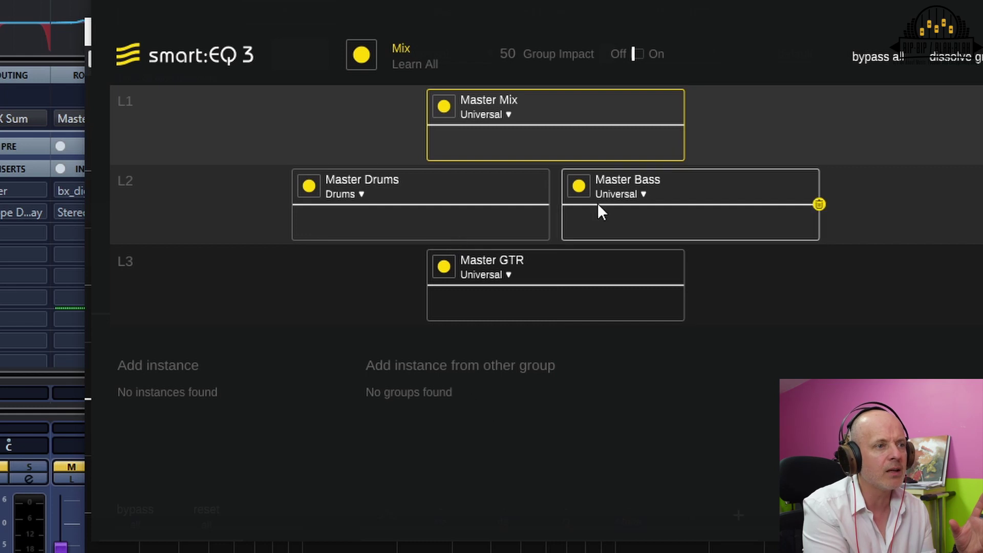
pyautogui.click(644, 194)
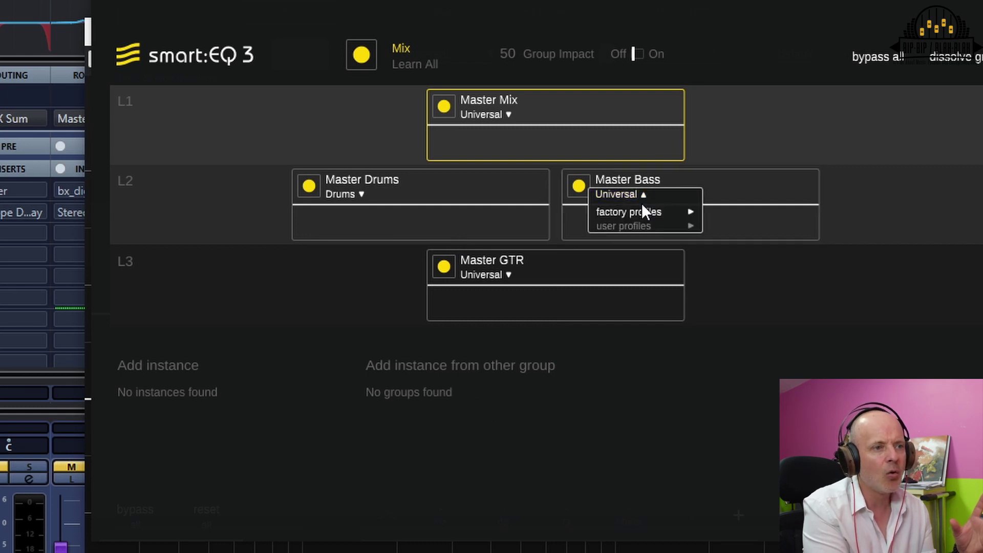
pyautogui.moveTo(640, 213)
pyautogui.click(719, 227)
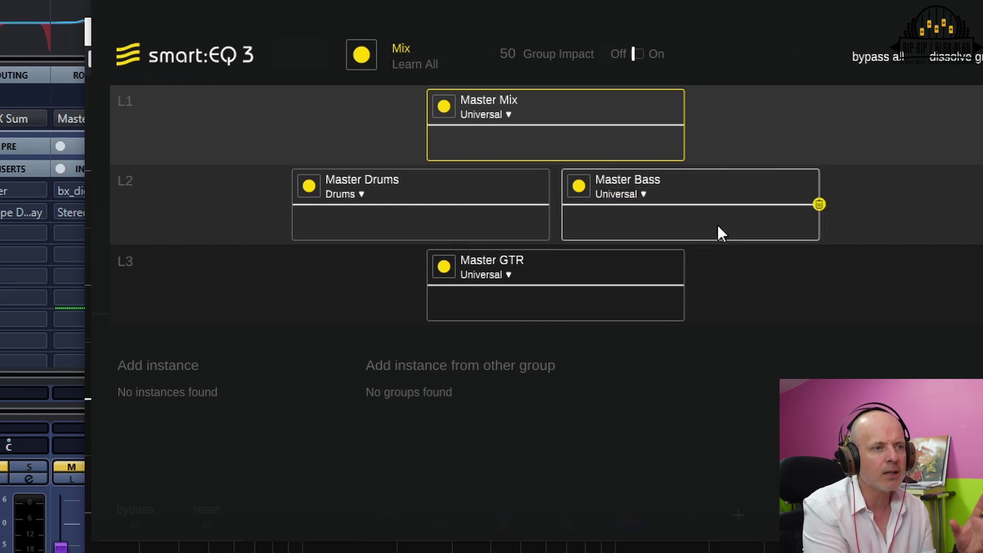
pyautogui.click(508, 275)
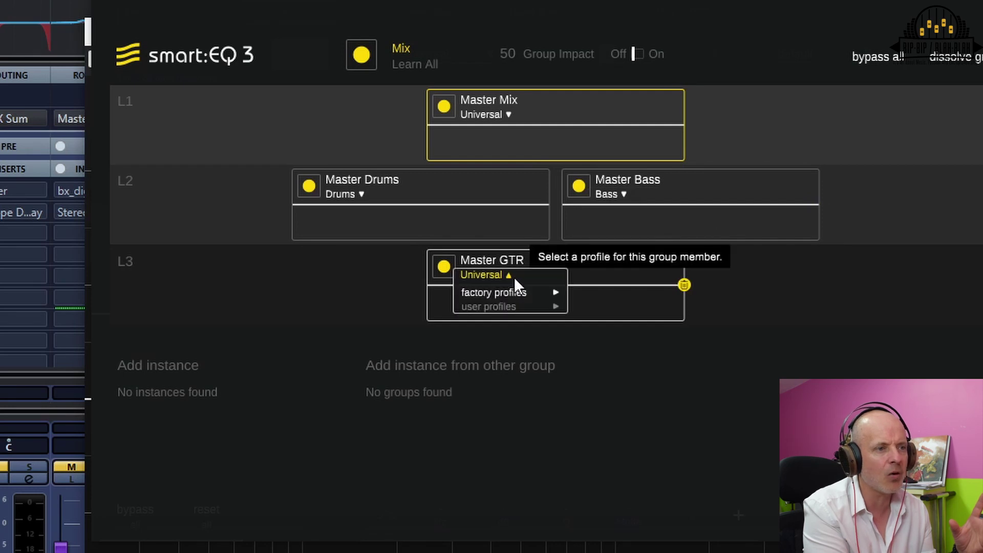
pyautogui.moveTo(522, 292)
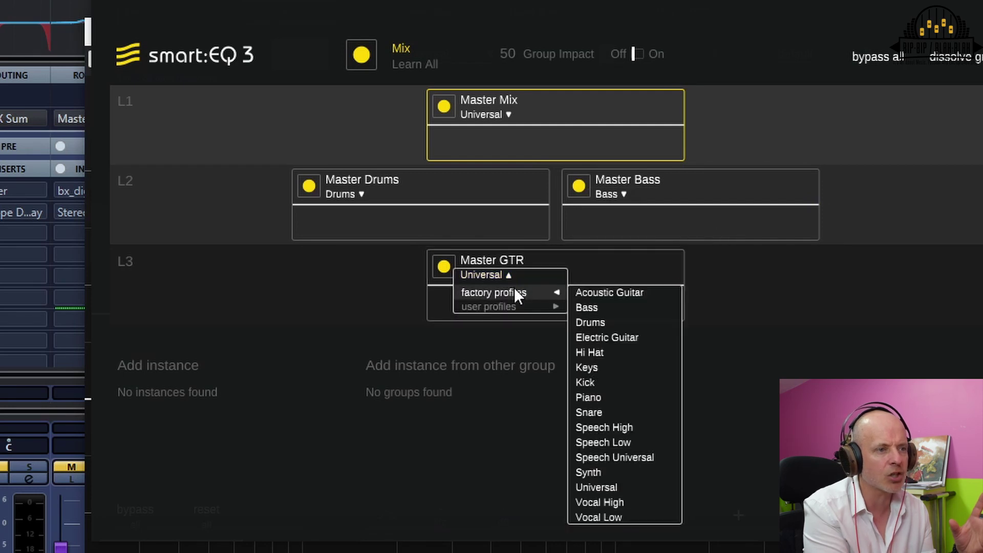
pyautogui.click(590, 338)
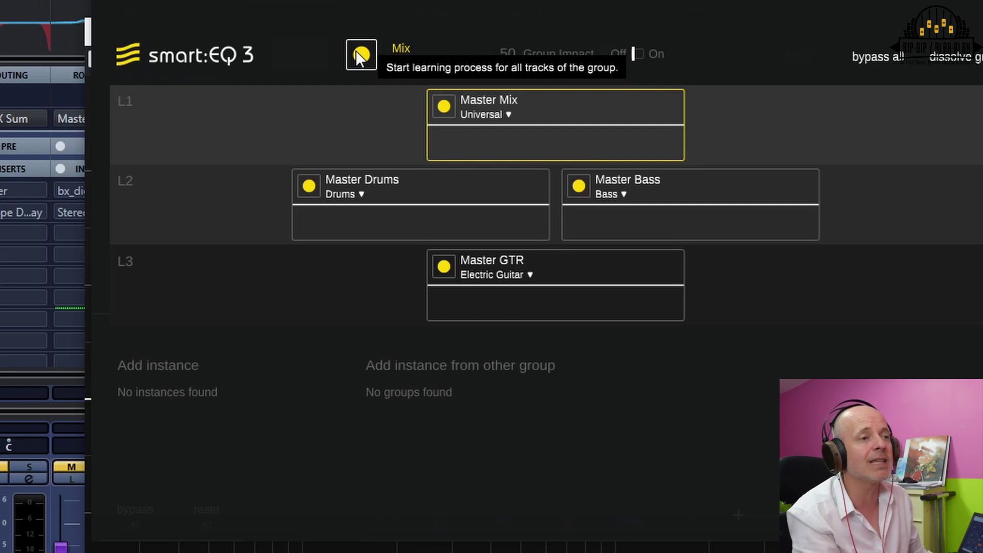
# - Learn the smart filters of all group tracks during playback and compare the mix with Group Impact off and on
pyautogui.press('space')
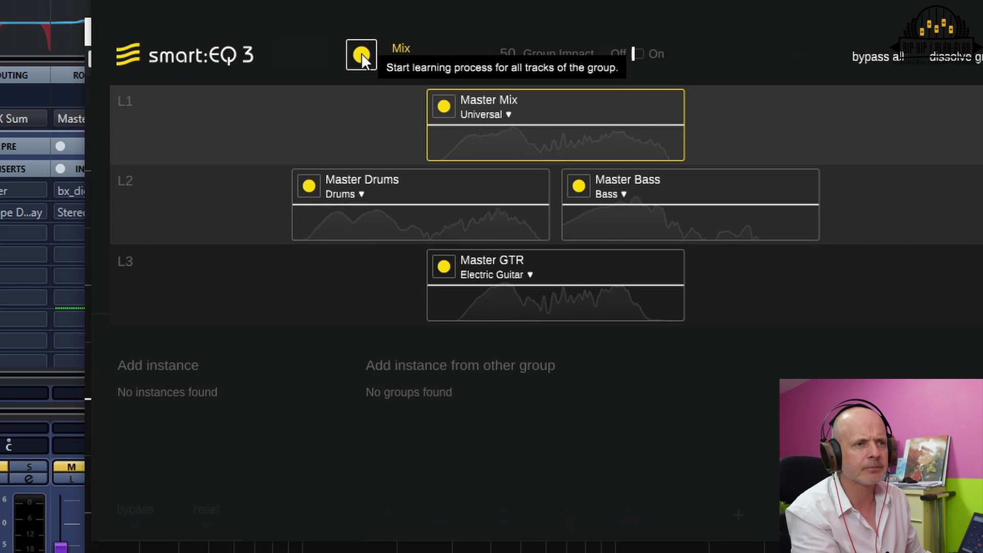
pyautogui.click(362, 54)
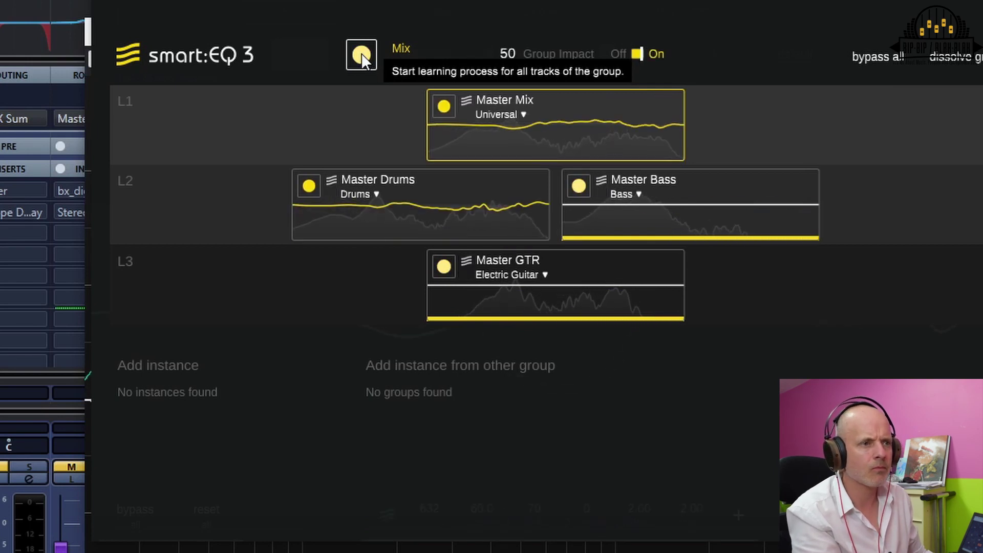
pyautogui.moveTo(461, 13); pyautogui.dragTo(235, 2)
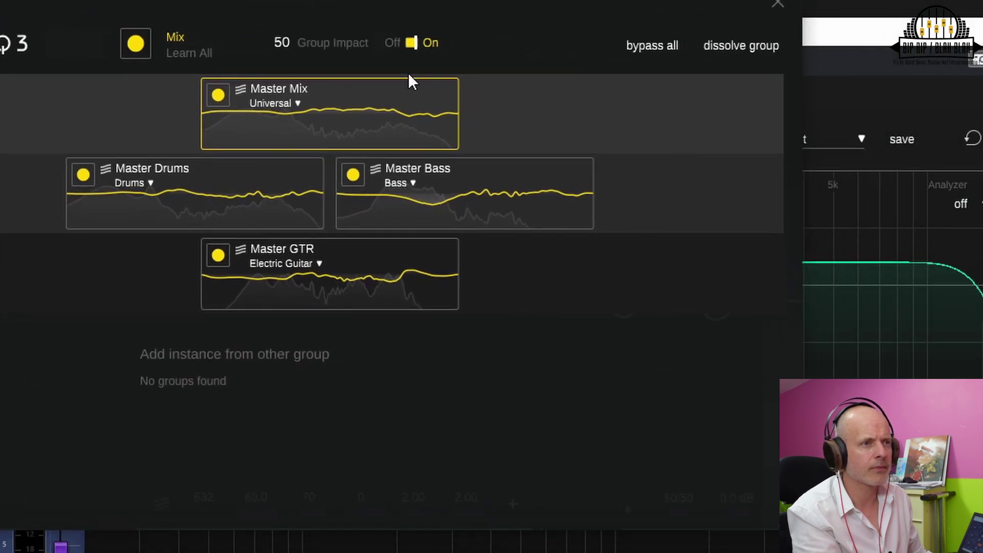
pyautogui.click(411, 43)
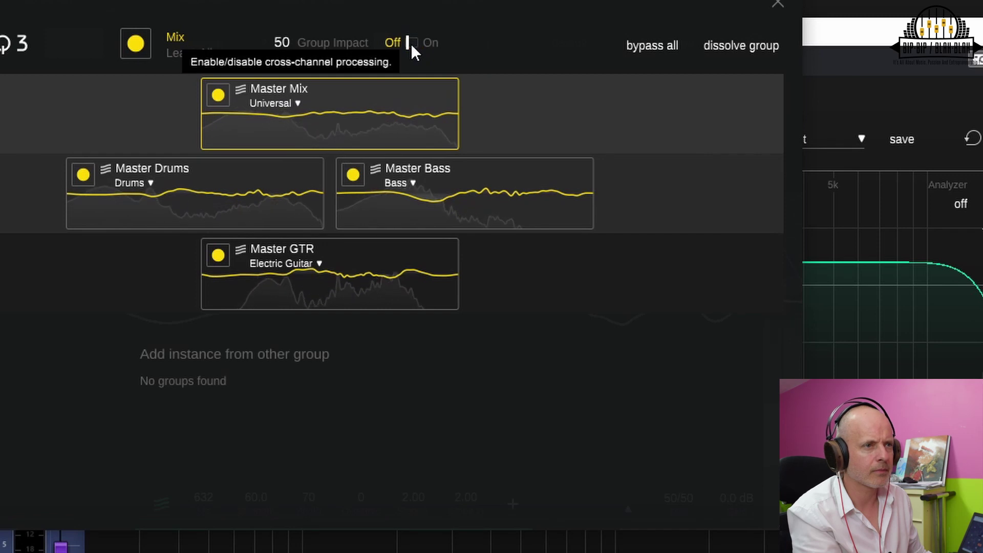
pyautogui.click(411, 43)
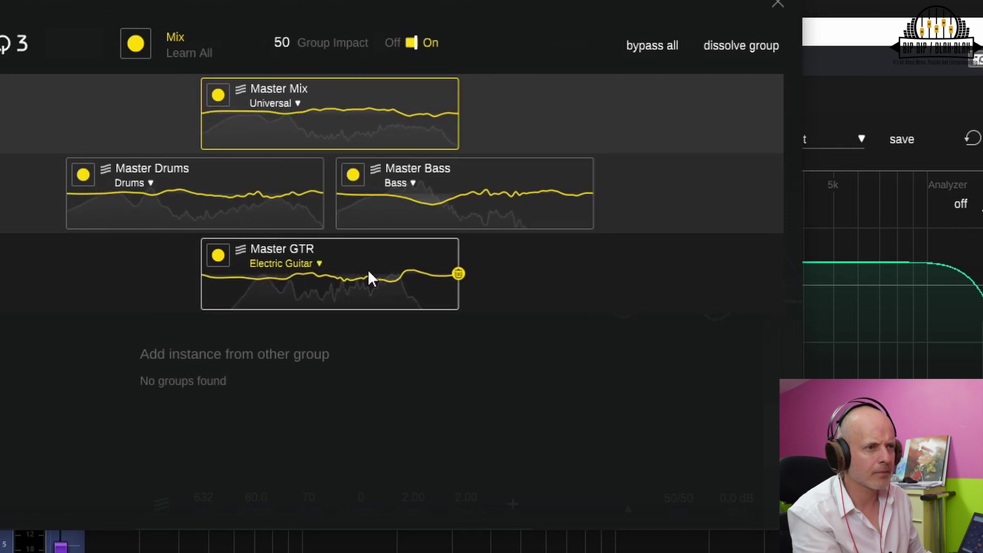
# - Try Master GTR in layer L1 of the group hierarchy, and move it to layer L2 beside Master Bass
pyautogui.moveTo(386, 263); pyautogui.dragTo(534, 100)
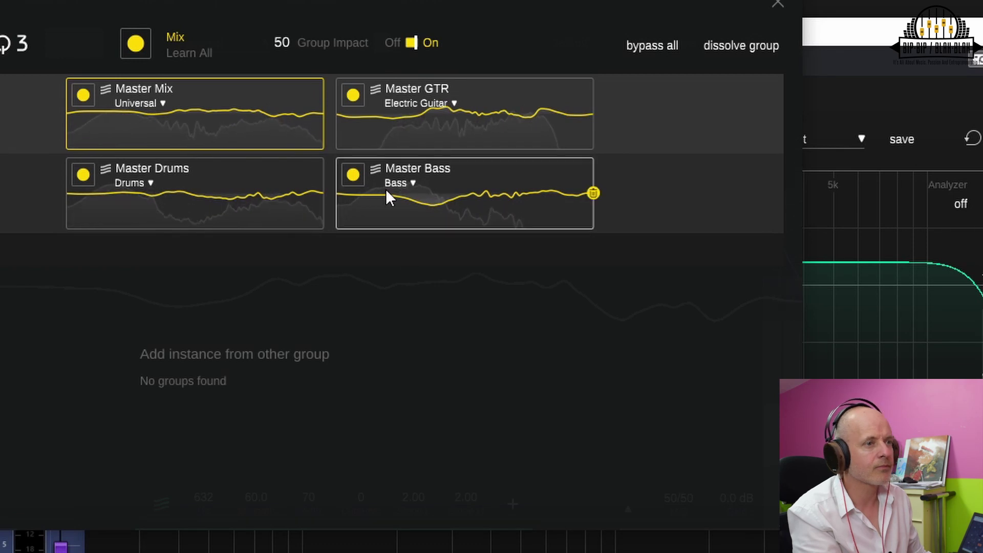
pyautogui.moveTo(402, 136); pyautogui.dragTo(174, 211)
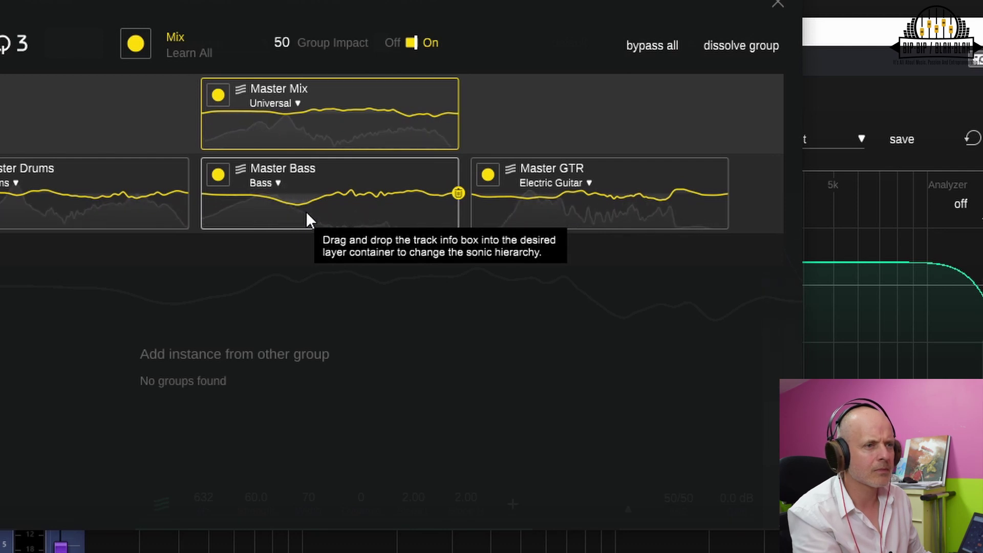
# - Move Master Bass to layer L3 and compare the playing mix by toggling Group Impact and bypassing all instances
pyautogui.moveTo(311, 217); pyautogui.dragTo(308, 272)
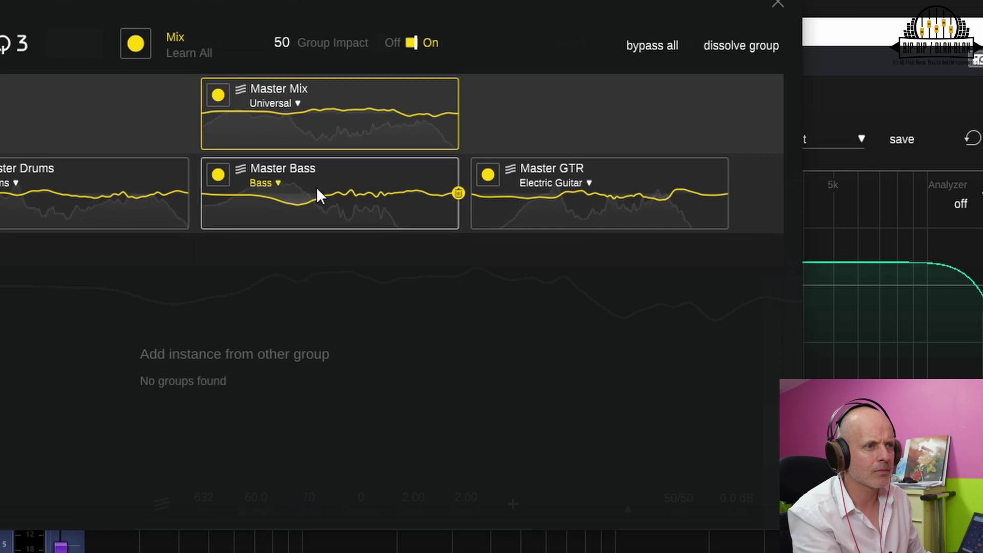
pyautogui.moveTo(365, 217); pyautogui.dragTo(371, 262)
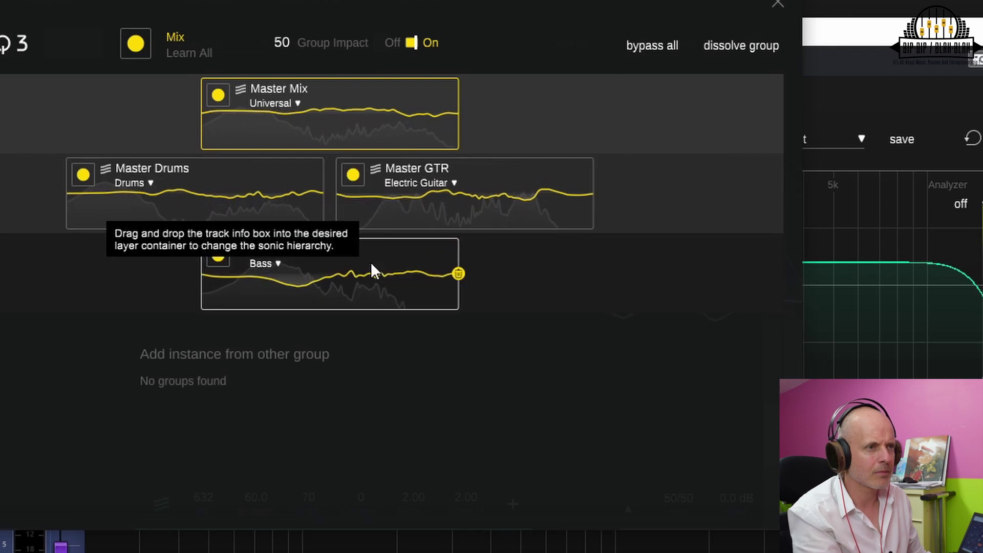
pyautogui.click(411, 44)
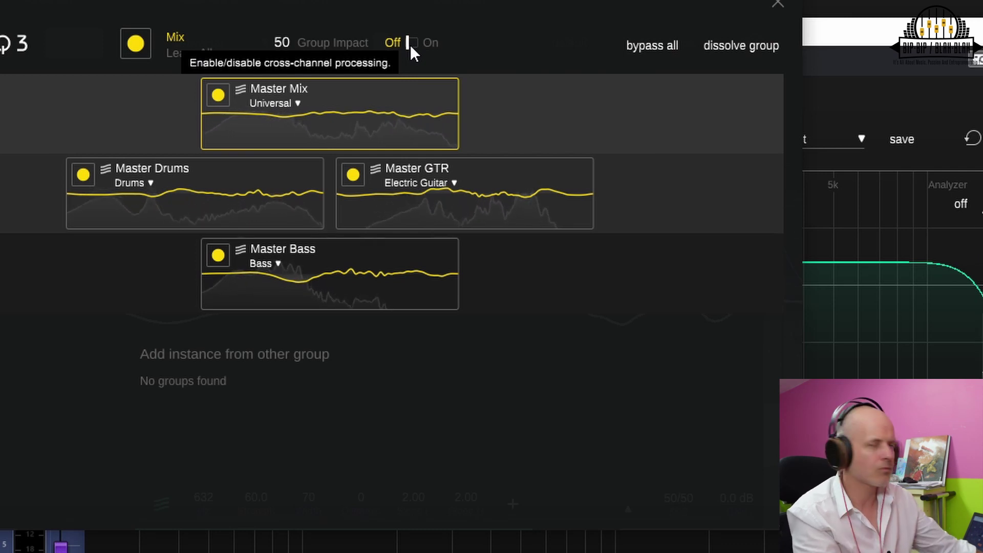
pyautogui.click(411, 43)
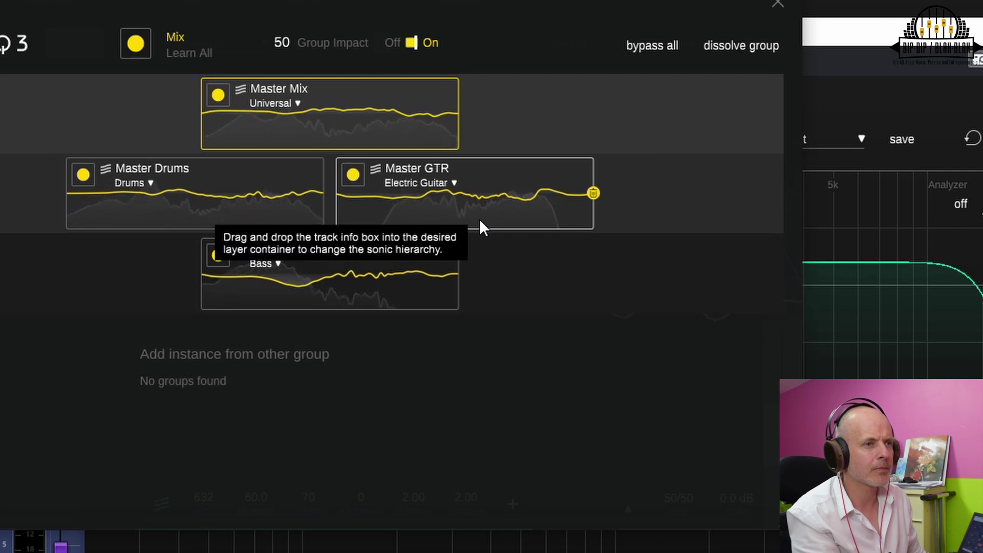
pyautogui.click(652, 46)
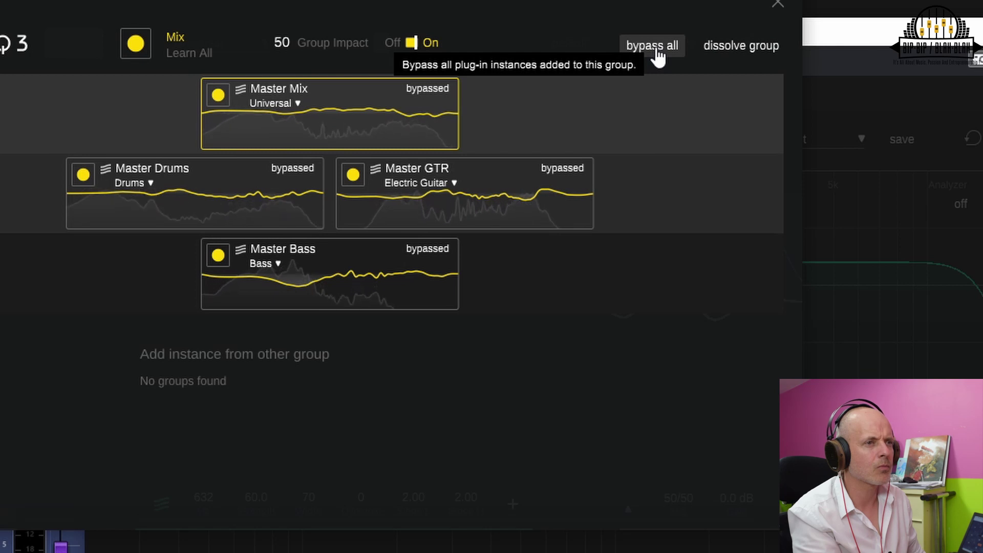
pyautogui.click(656, 51)
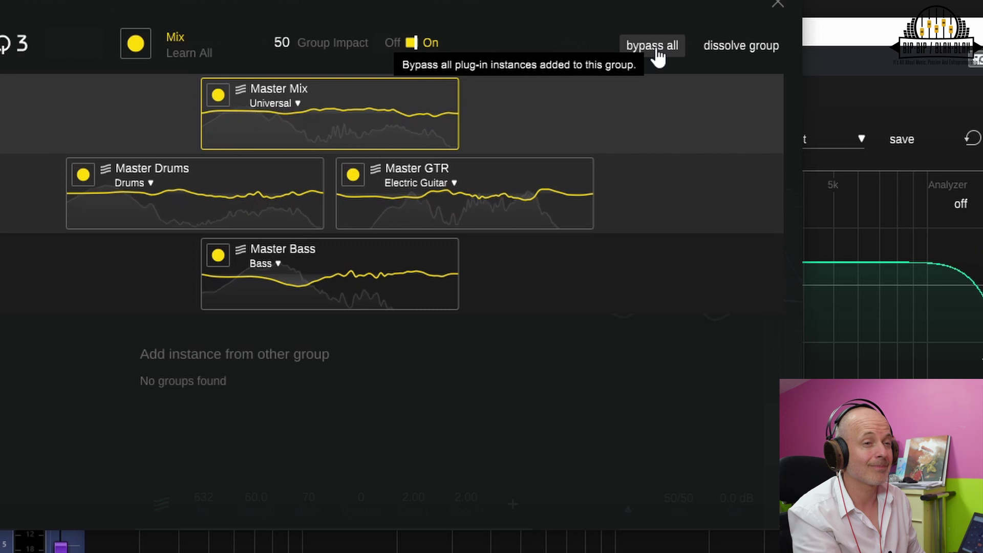
# - Try Master GTR in layer L1 beside Master Mix and compare the mix with Group Impact off and on
pyautogui.moveTo(391, 213); pyautogui.dragTo(526, 127)
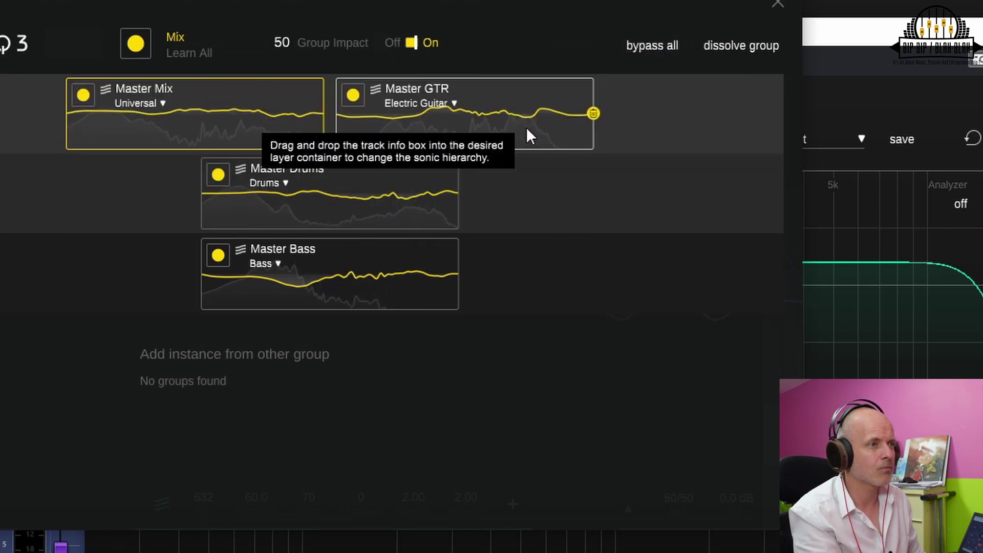
pyautogui.click(412, 41)
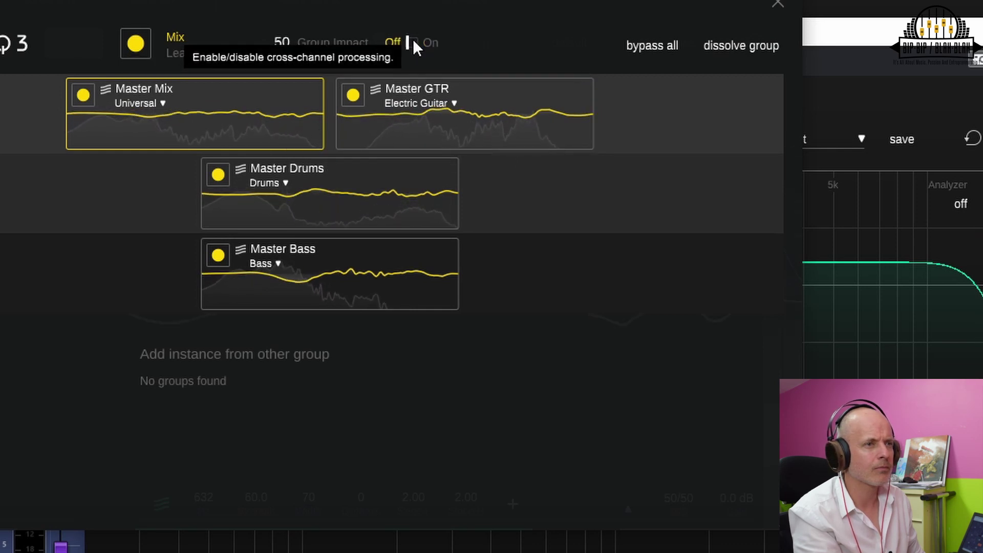
pyautogui.click(413, 41)
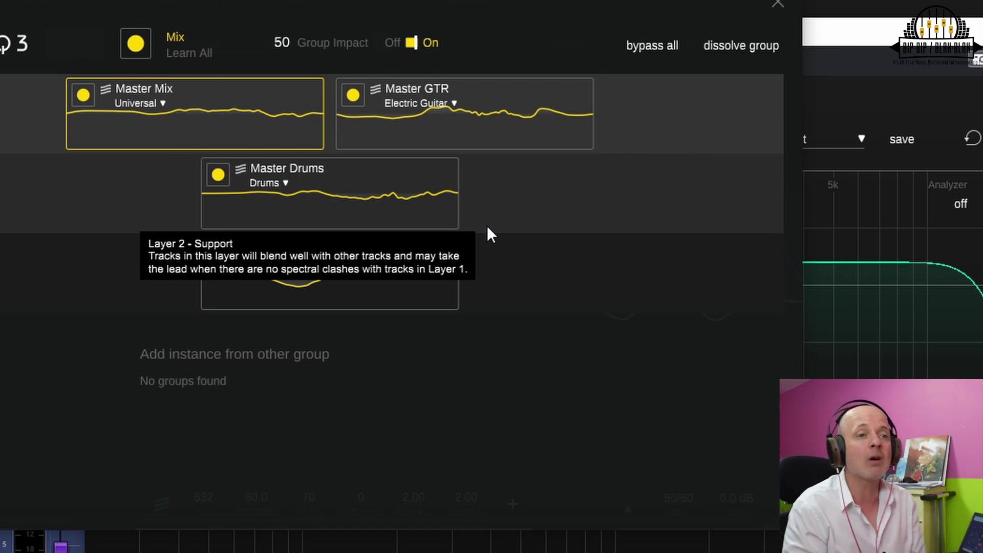
# - Rearrange the smart:EQ 3 windows so the Master GTR, Master Drums and Master Bass curves can be seen around the group view
pyautogui.moveTo(737, 2); pyautogui.dragTo(528, 0)
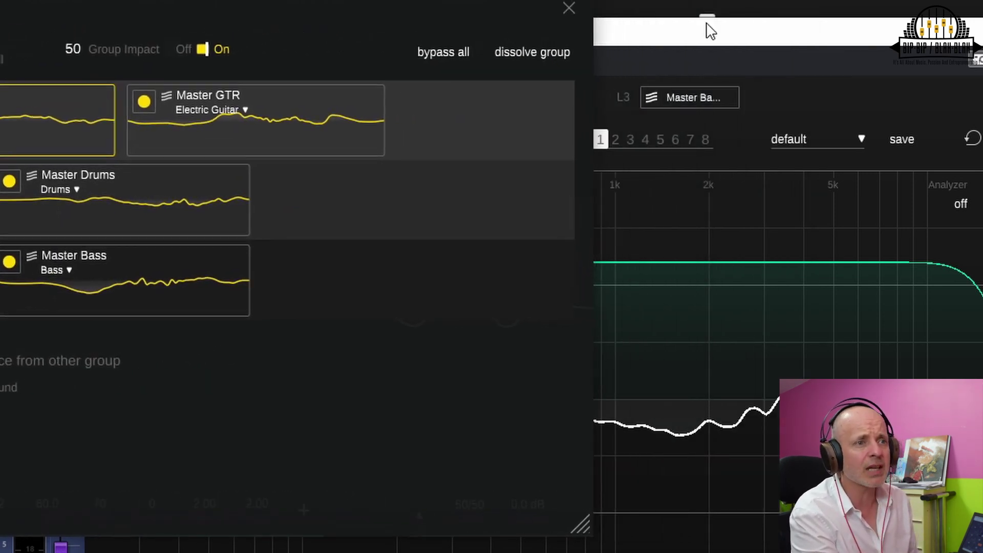
pyautogui.moveTo(723, 39); pyautogui.dragTo(649, 18)
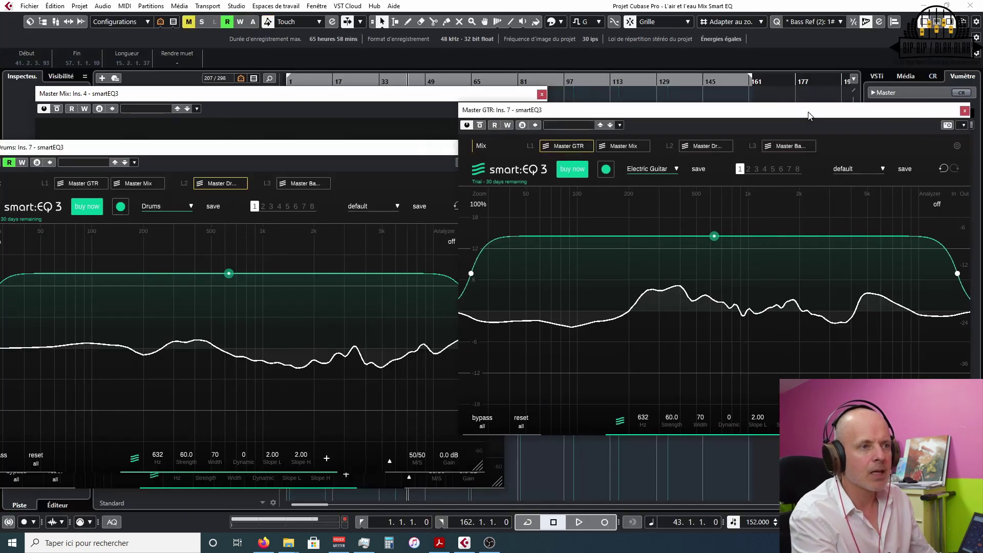
pyautogui.moveTo(809, 115); pyautogui.dragTo(811, 115)
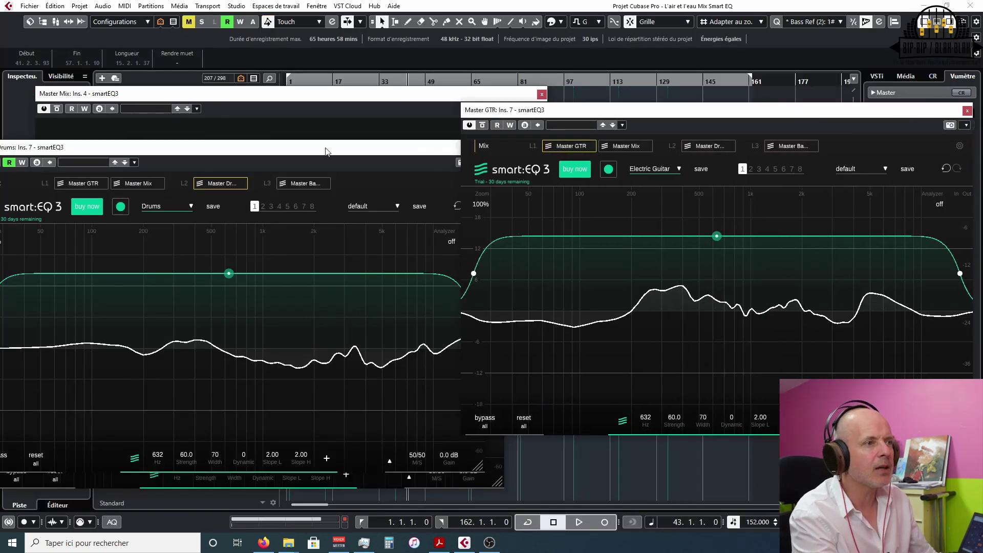
pyautogui.moveTo(325, 152); pyautogui.dragTo(595, 147)
pyautogui.click(204, 149)
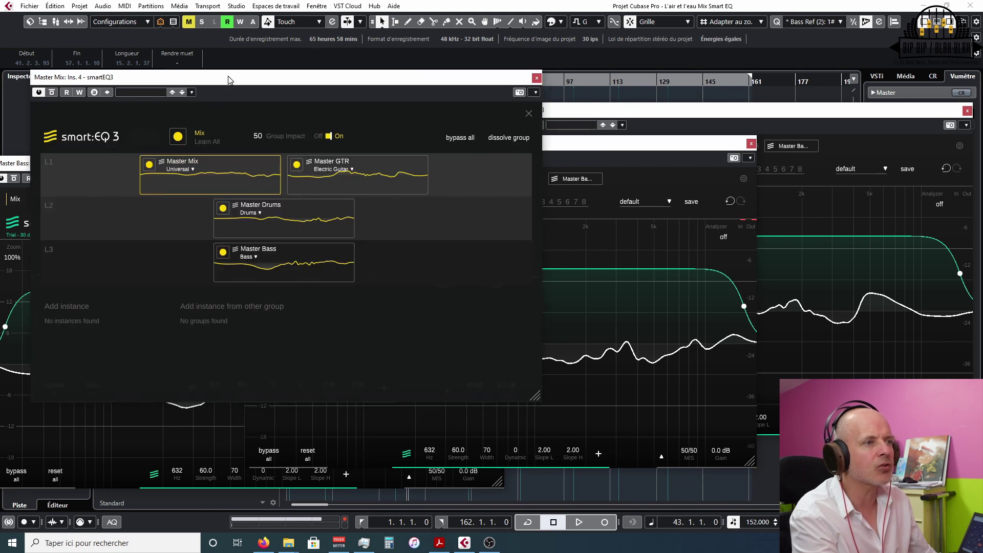
# - Move Master GTR to layer L2, and try Master Bass in L2 before returning it to L3 while watching the EQ curves
pyautogui.moveTo(388, 190); pyautogui.dragTo(385, 216)
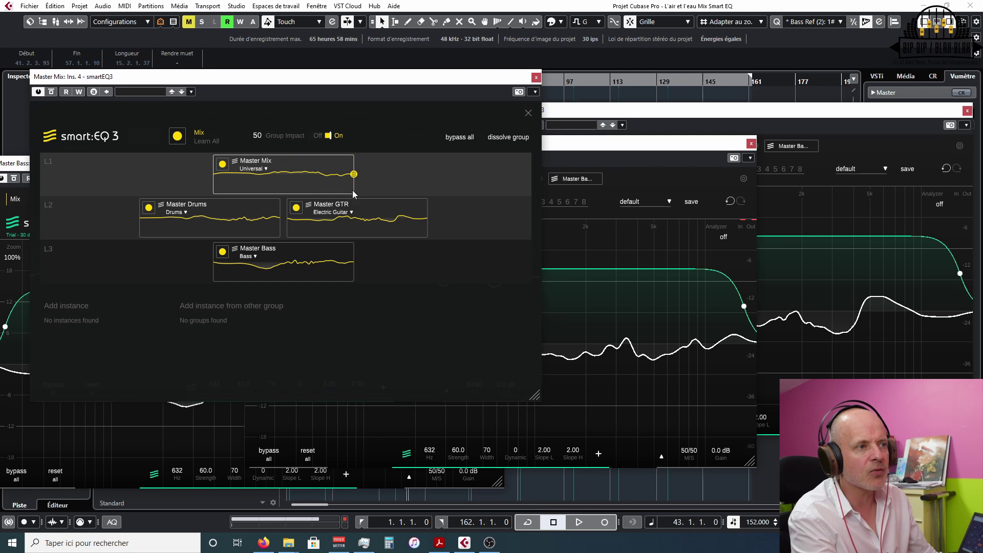
pyautogui.moveTo(200, 83); pyautogui.dragTo(413, 84)
pyautogui.moveTo(507, 277); pyautogui.dragTo(678, 233)
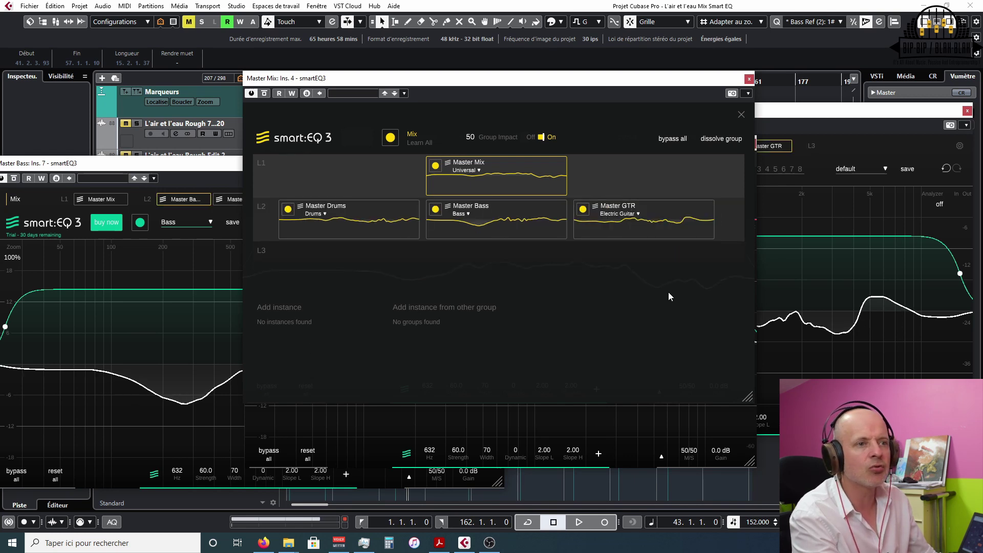
pyautogui.moveTo(648, 224); pyautogui.dragTo(521, 278)
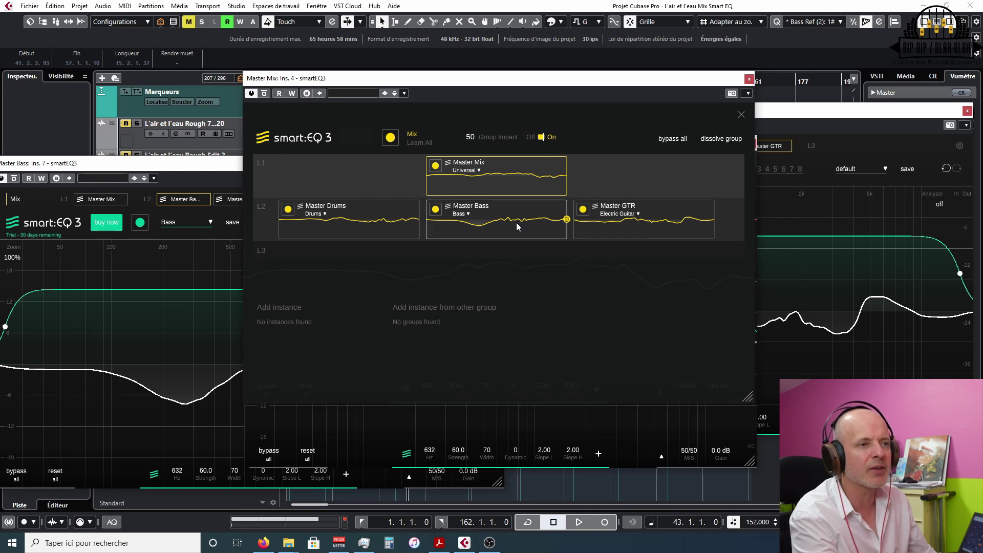
pyautogui.moveTo(517, 224); pyautogui.dragTo(509, 253)
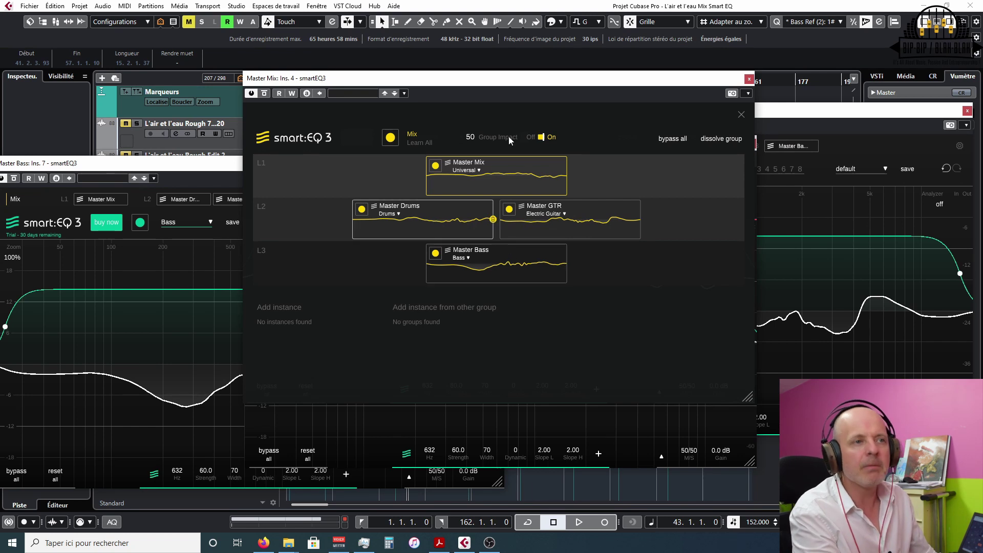
# - Start playback and lower the Master GTR smart filter to a strength of 24.5 at 623 Hz
pyautogui.moveTo(557, 85); pyautogui.dragTo(510, 114)
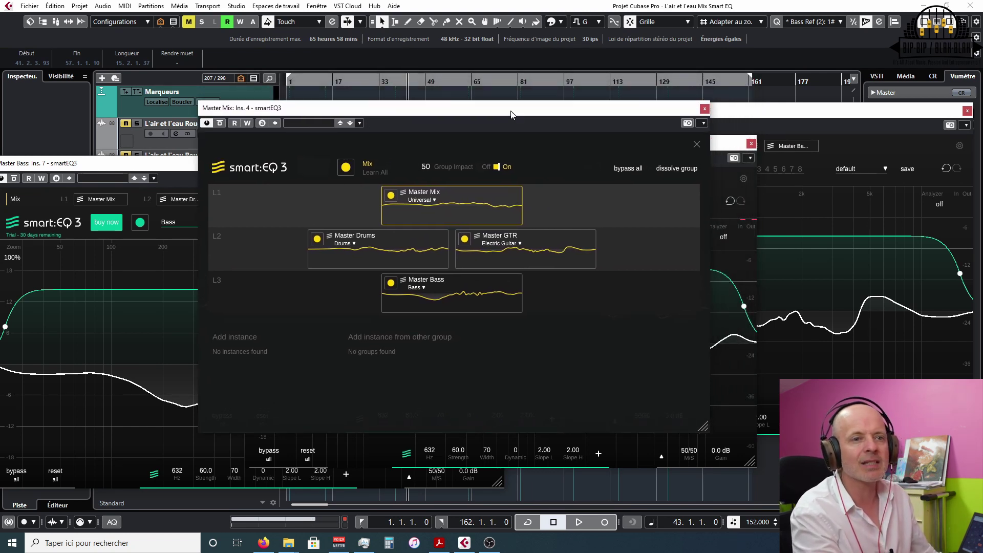
pyautogui.click(764, 197)
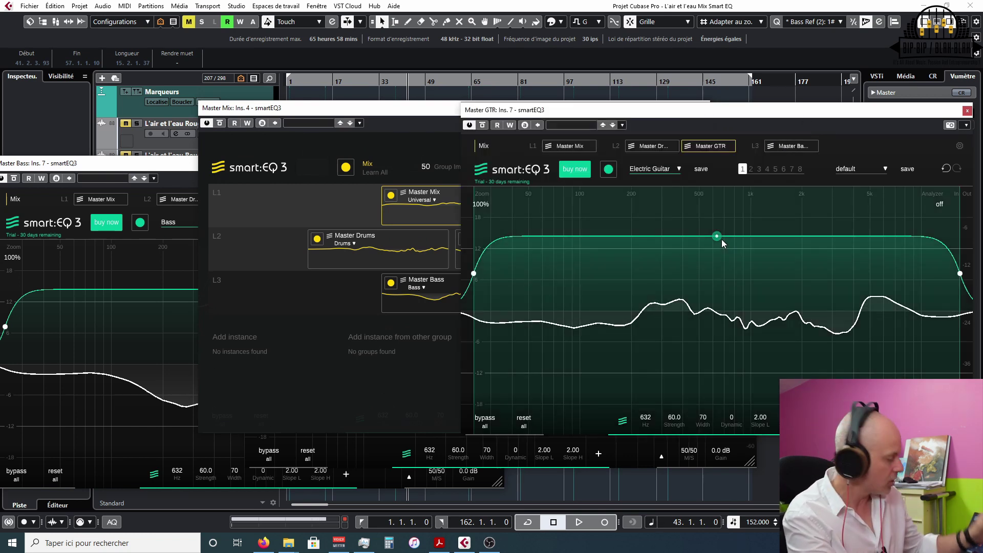
pyautogui.press('space')
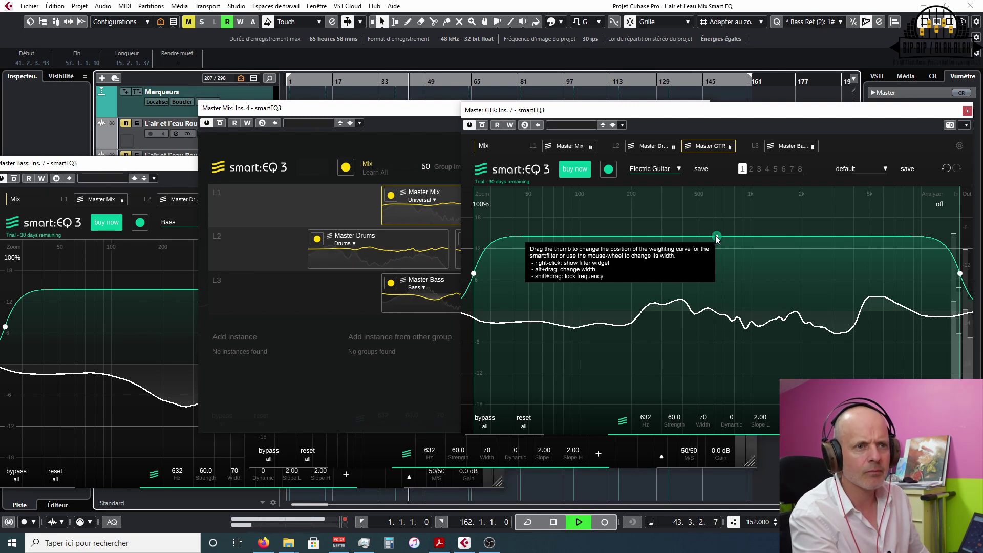
pyautogui.moveTo(716, 235); pyautogui.dragTo(715, 281)
# - Bring up the Master Bass equalizer and lower its smart filter to a strength of 33.5 at 606 Hz
pyautogui.moveTo(395, 108); pyautogui.dragTo(375, 102)
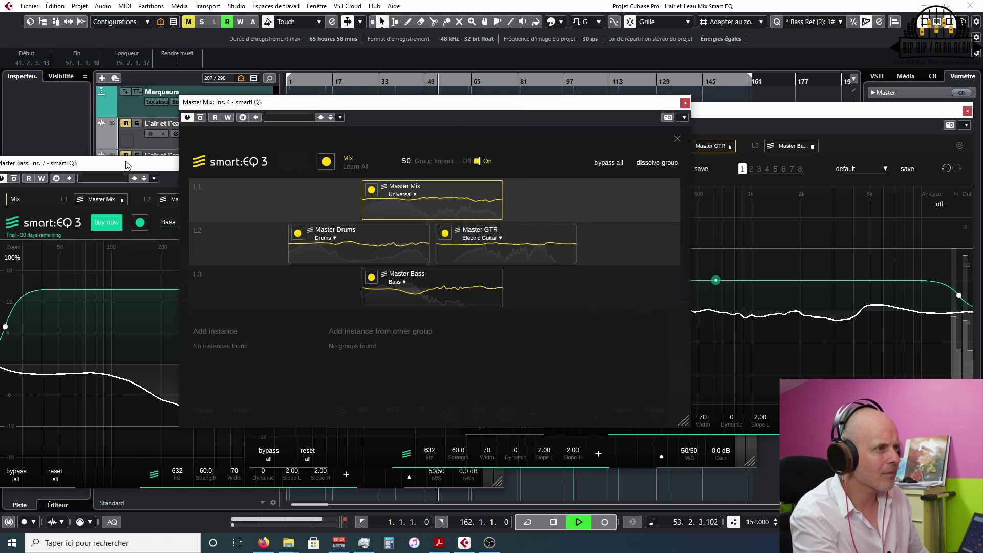
pyautogui.click(430, 277)
pyautogui.moveTo(300, 295); pyautogui.dragTo(299, 324)
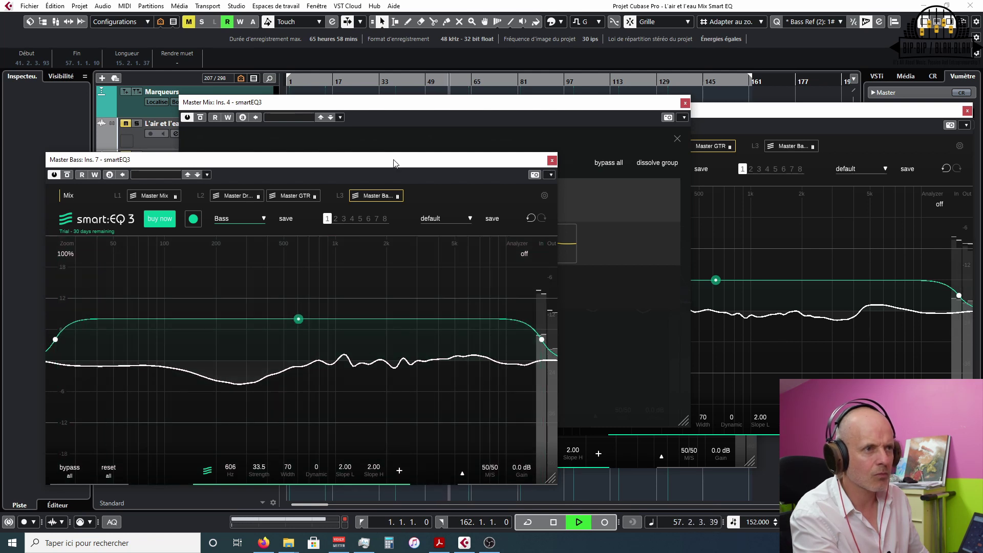
# - Bring the group view forward, restart playback and compare the reduced filter strengths with Group Impact off and on
pyautogui.moveTo(398, 107); pyautogui.dragTo(512, 126)
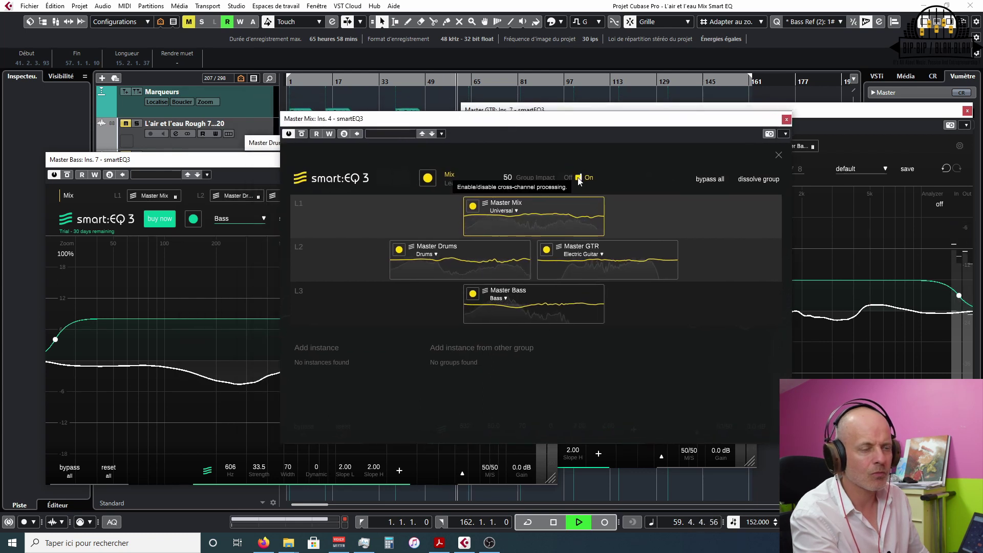
pyautogui.press('space')
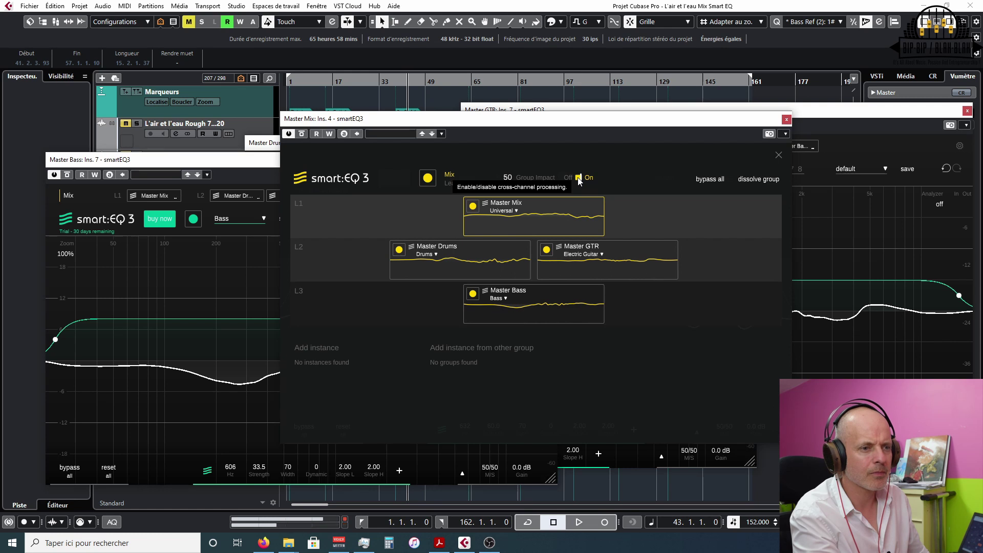
pyautogui.press('space')
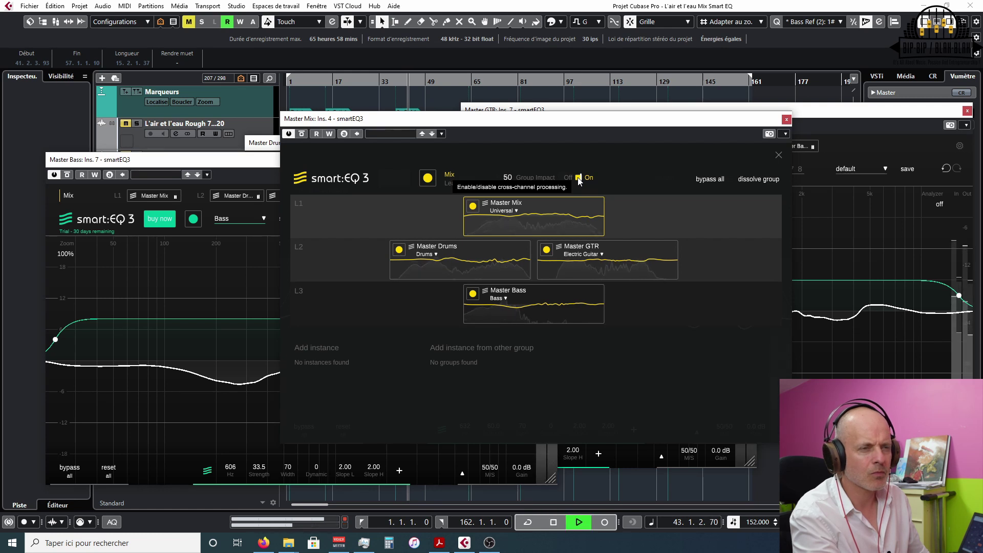
pyautogui.click(578, 178)
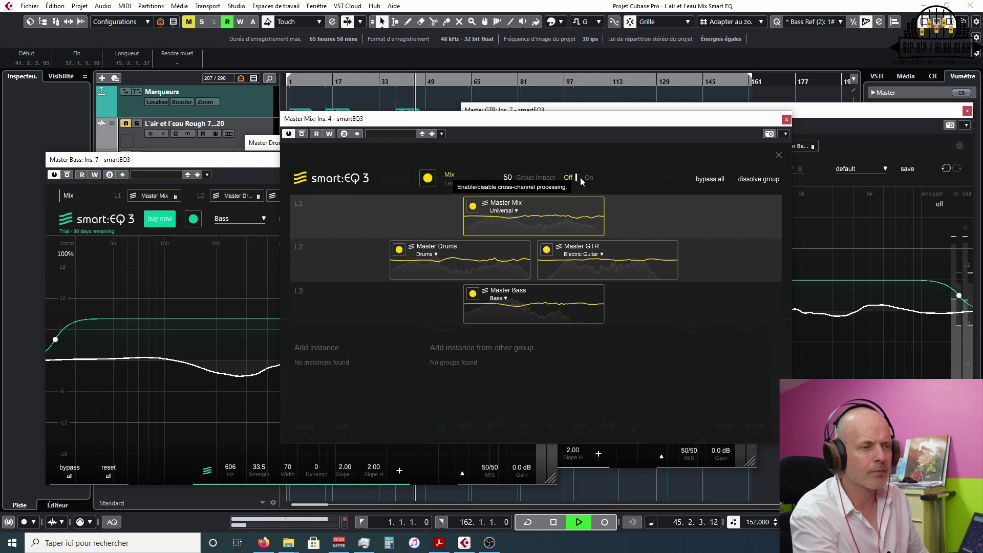
pyautogui.click(578, 177)
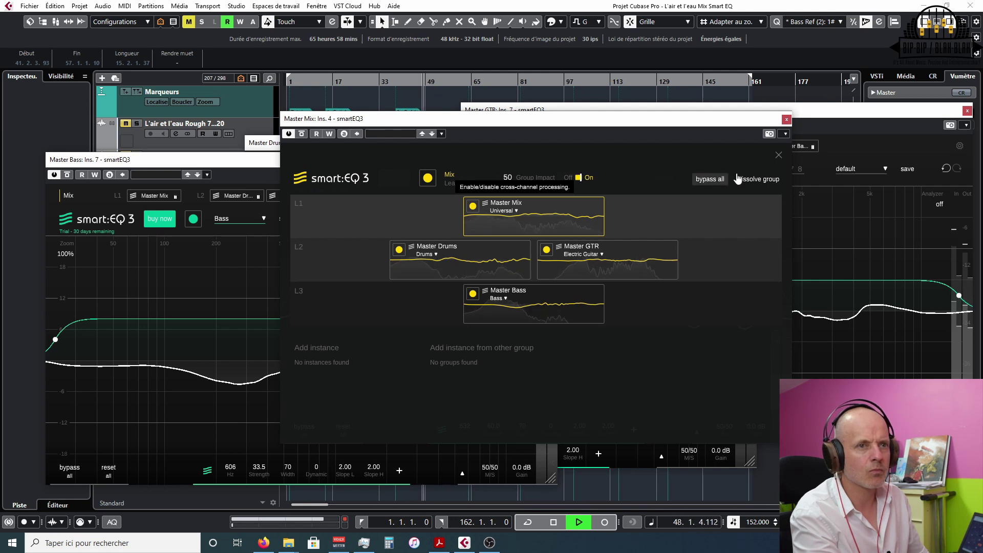
# - Move Master GTR to layer L3 beside Master Bass, compare the mix with Group Impact off and on, and stop playback
pyautogui.moveTo(828, 113); pyautogui.dragTo(801, 118)
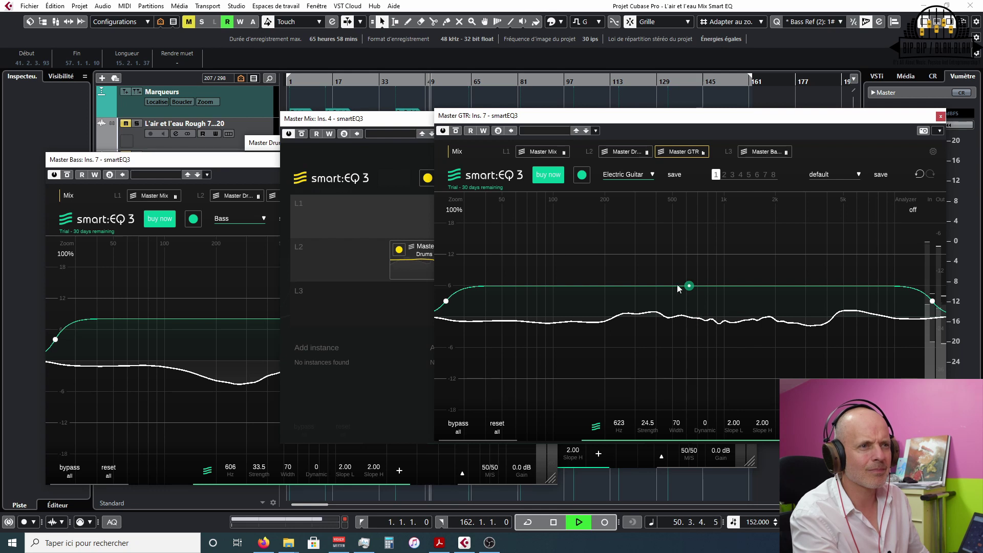
pyautogui.click(422, 128)
pyautogui.moveTo(610, 266); pyautogui.dragTo(626, 301)
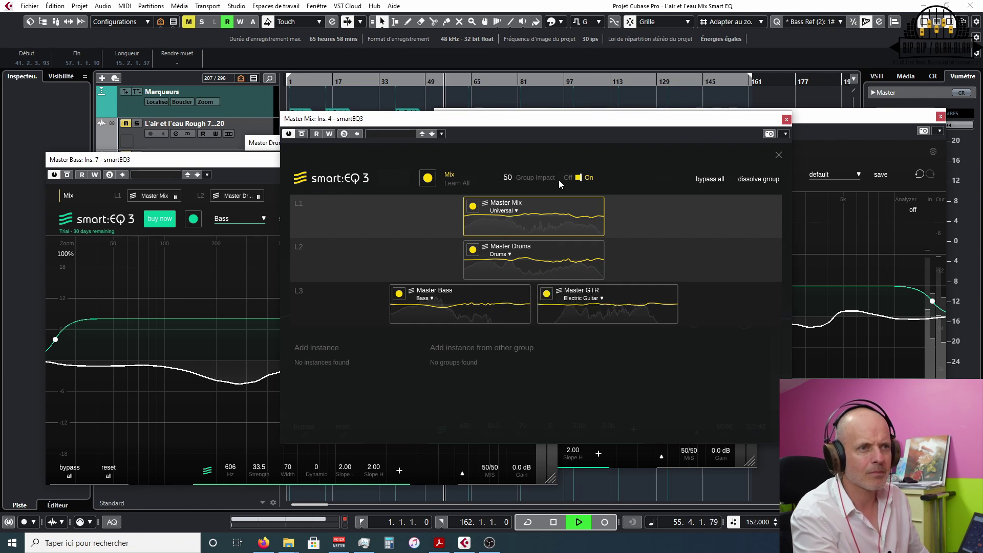
pyautogui.click(578, 179)
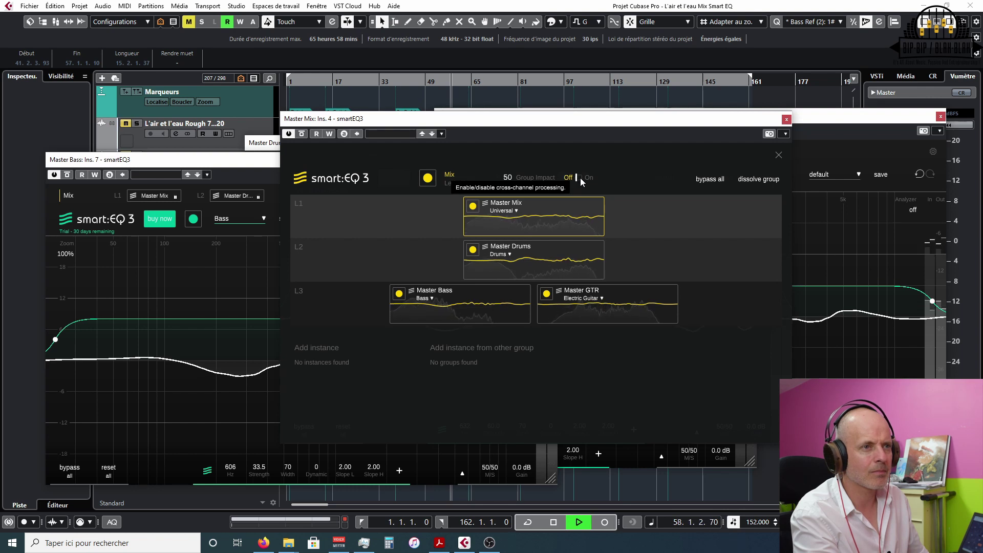
pyautogui.click(578, 177)
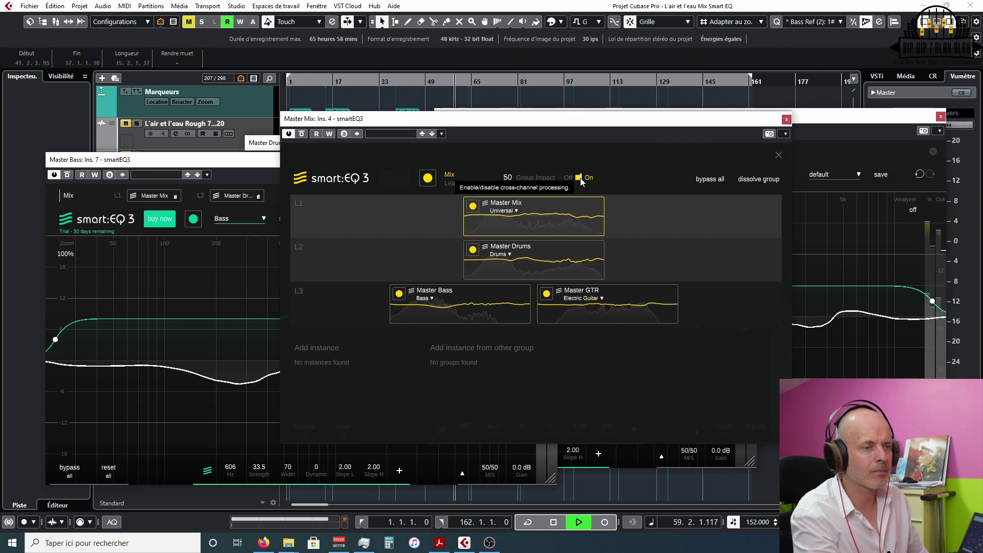
pyautogui.press('space')
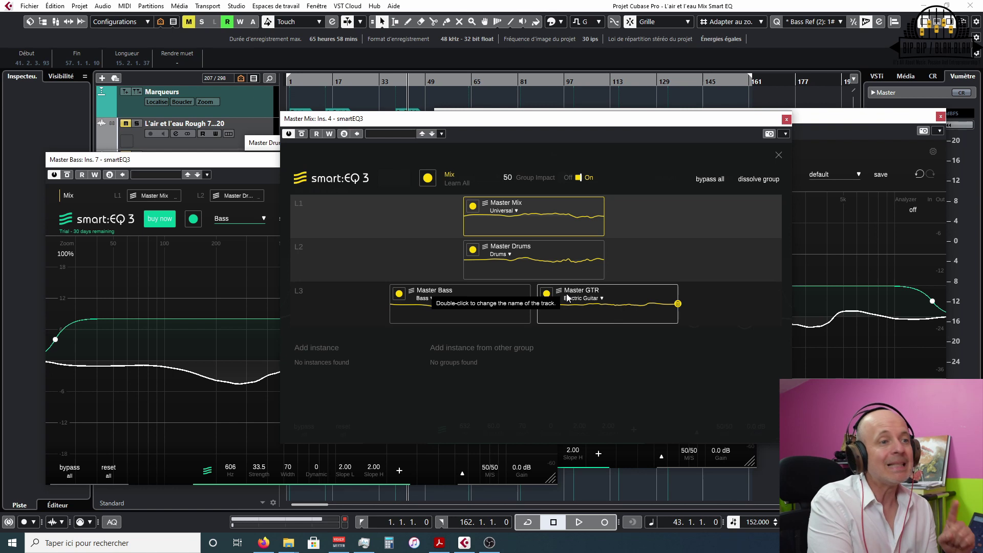
# - Bring the Master GTR equalizer in front of the group view and examine its smart filter's Dynamic parameter
pyautogui.click(818, 119)
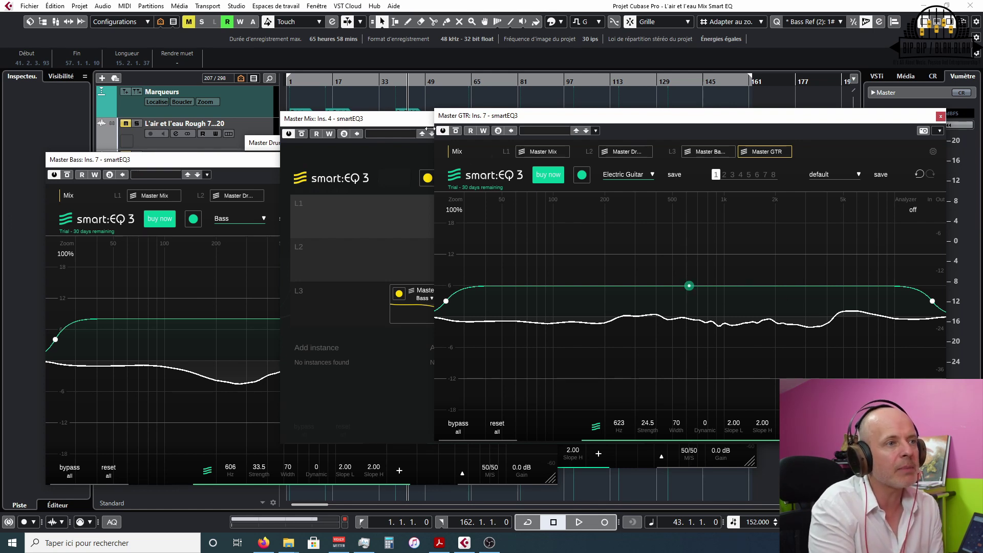
pyautogui.click(426, 134)
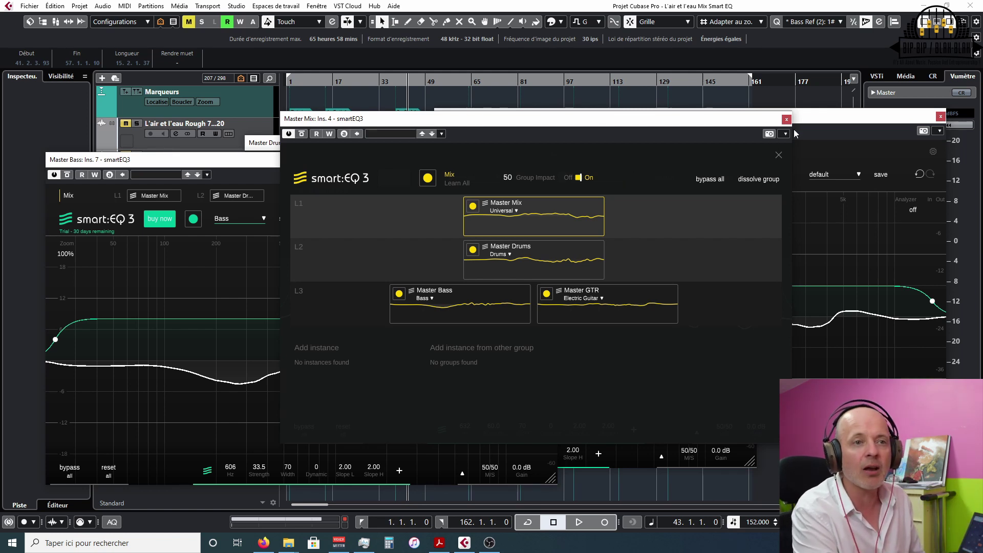
pyautogui.moveTo(824, 123); pyautogui.dragTo(723, 114)
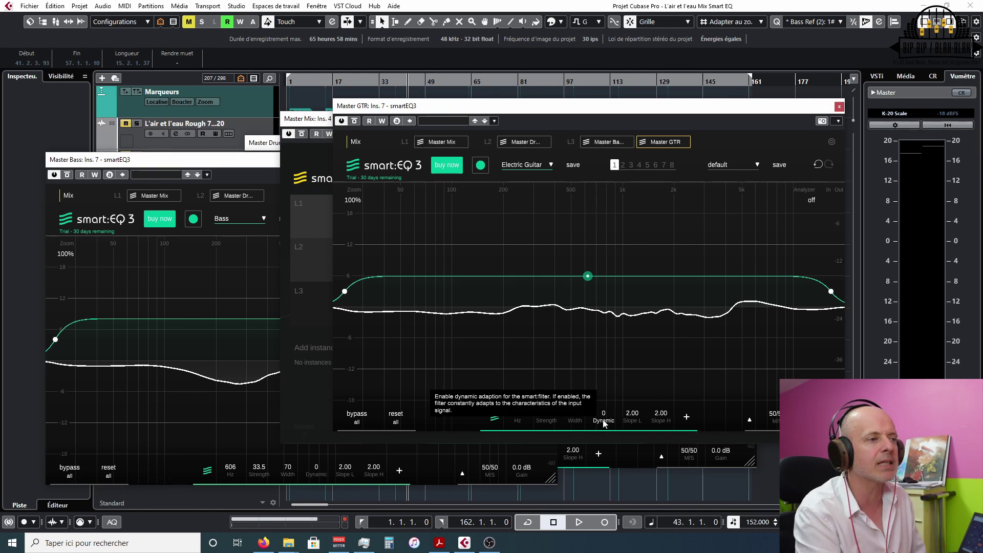
# - Play the mix and raise the smart filter's Dynamic to 82 for Master GTR and 79 for Master Drums
pyautogui.press('space')
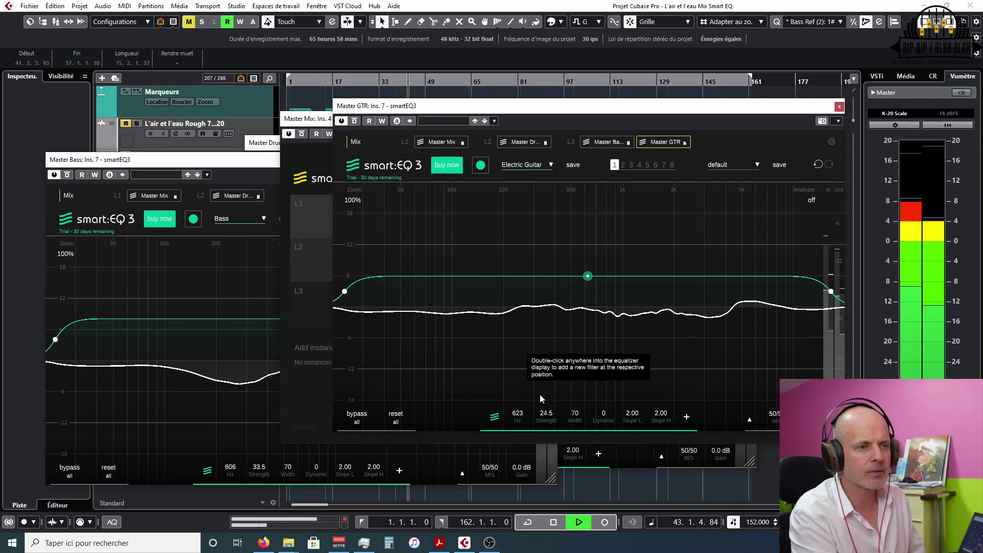
pyautogui.moveTo(604, 416); pyautogui.dragTo(595, 315)
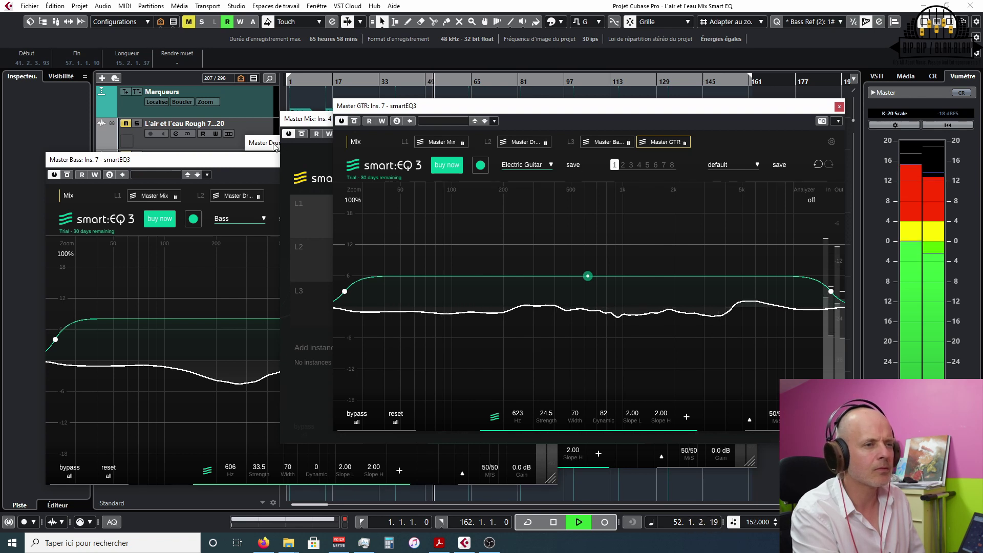
pyautogui.click(328, 145)
pyautogui.press('space')
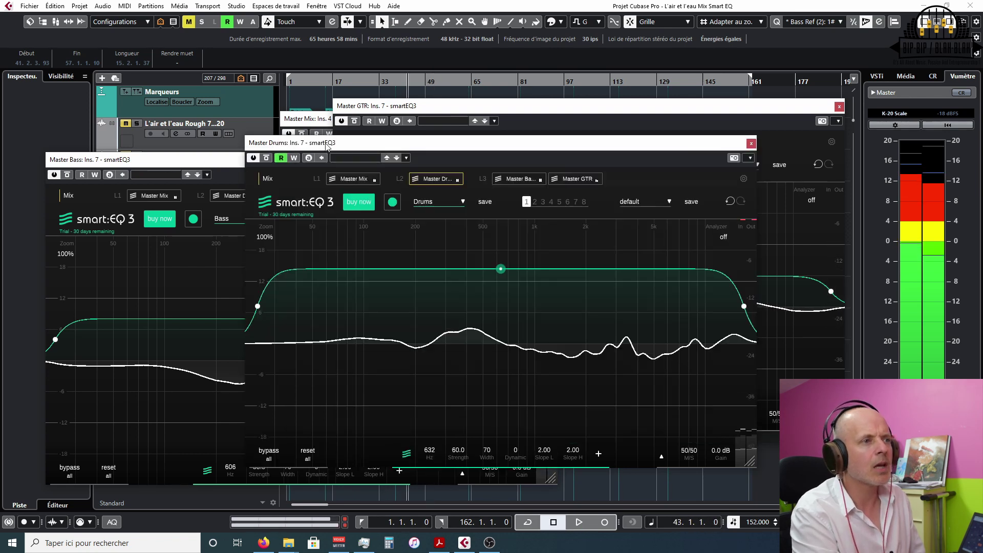
pyautogui.moveTo(328, 145); pyautogui.dragTo(222, 138)
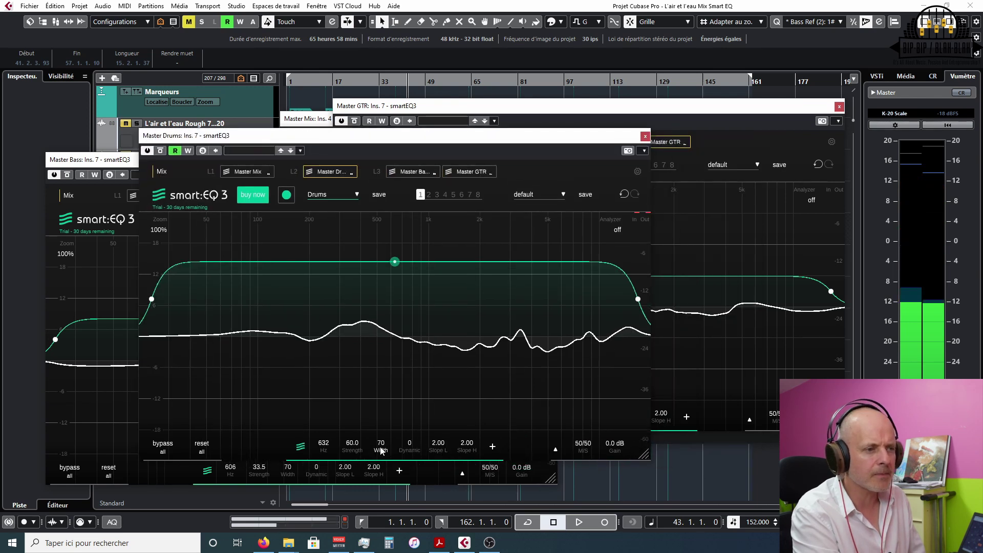
pyautogui.press('space')
pyautogui.moveTo(410, 447); pyautogui.dragTo(407, 343)
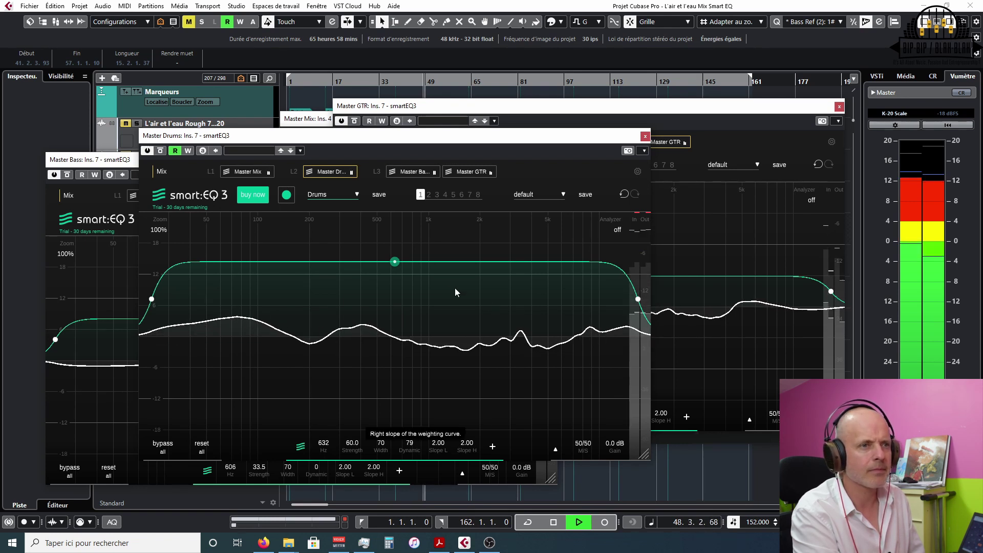
# - Bring the group view forward, compare the dynamic filters with Group Impact off and on, and stop playback
pyautogui.click(738, 116)
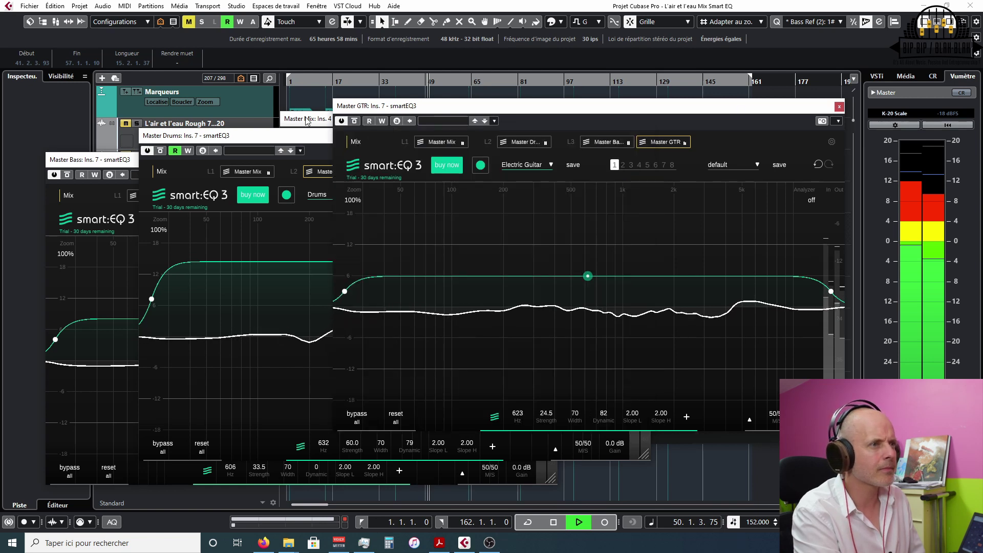
pyautogui.click(307, 119)
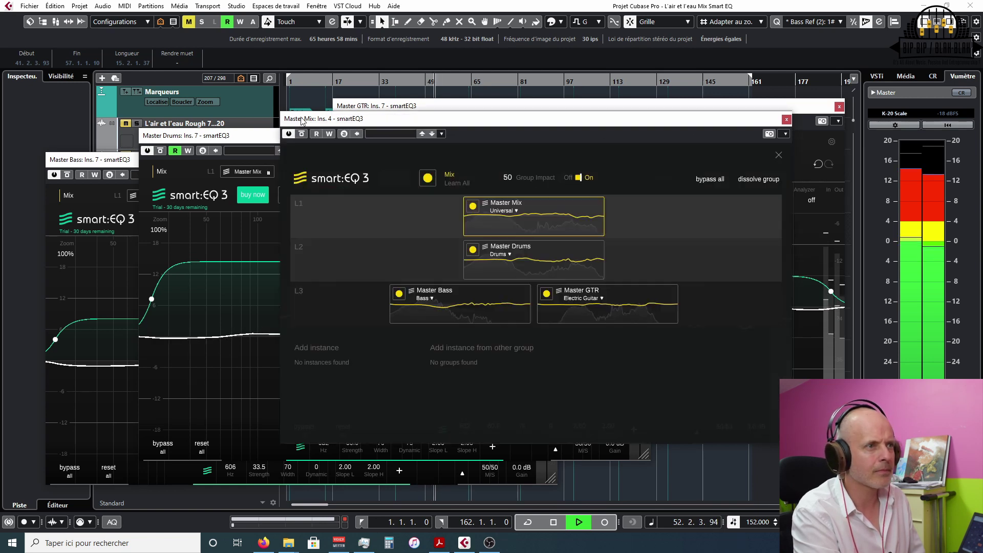
pyautogui.click(579, 178)
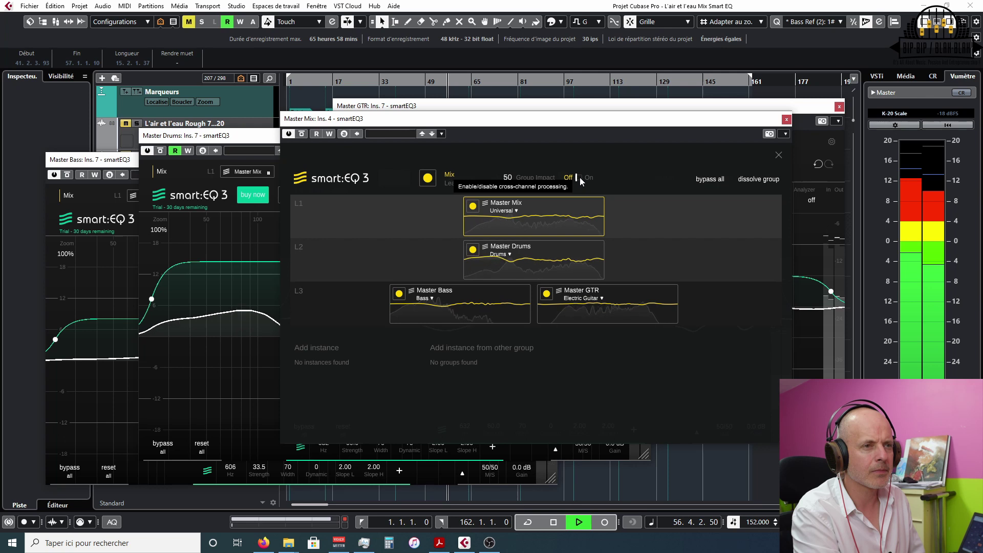
pyautogui.click(579, 179)
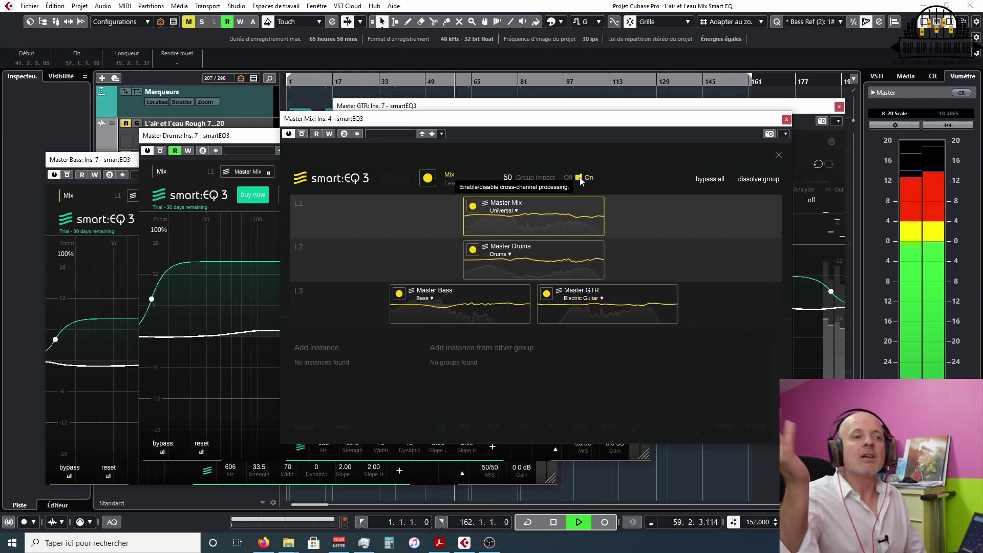
pyautogui.press('space')
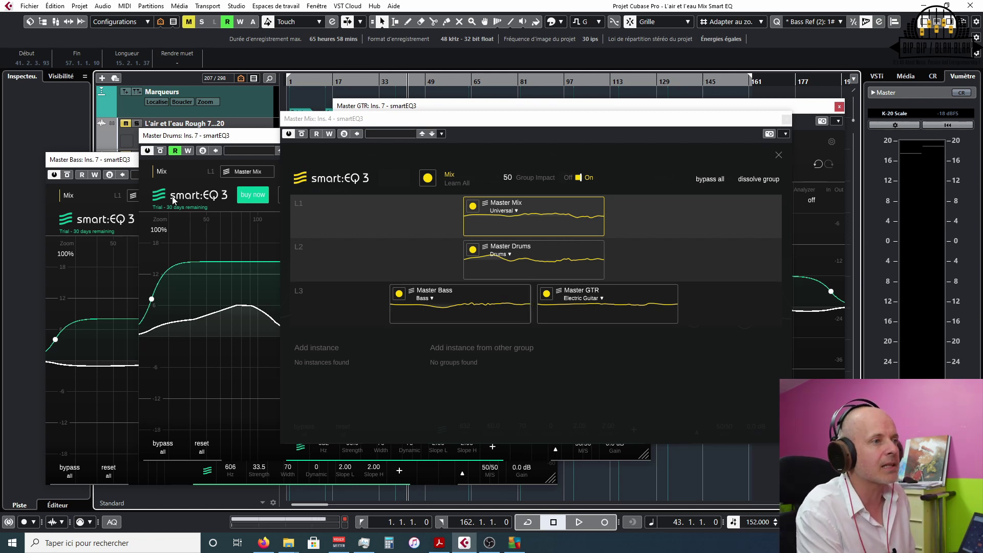
# - Examine the curves of the Master Drums, Master Bass and Master GTR equalizers, and return to the group view
pyautogui.click(205, 136)
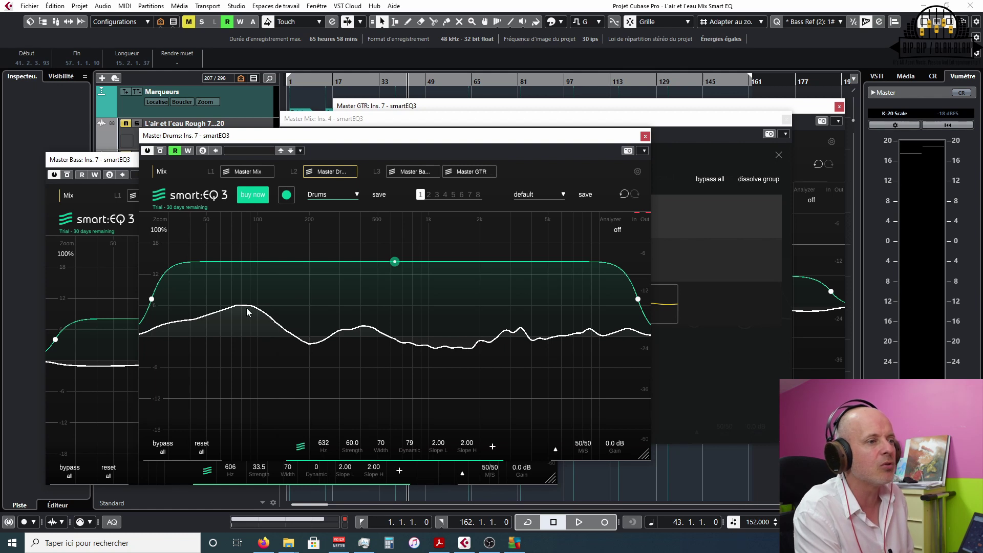
pyautogui.click(121, 162)
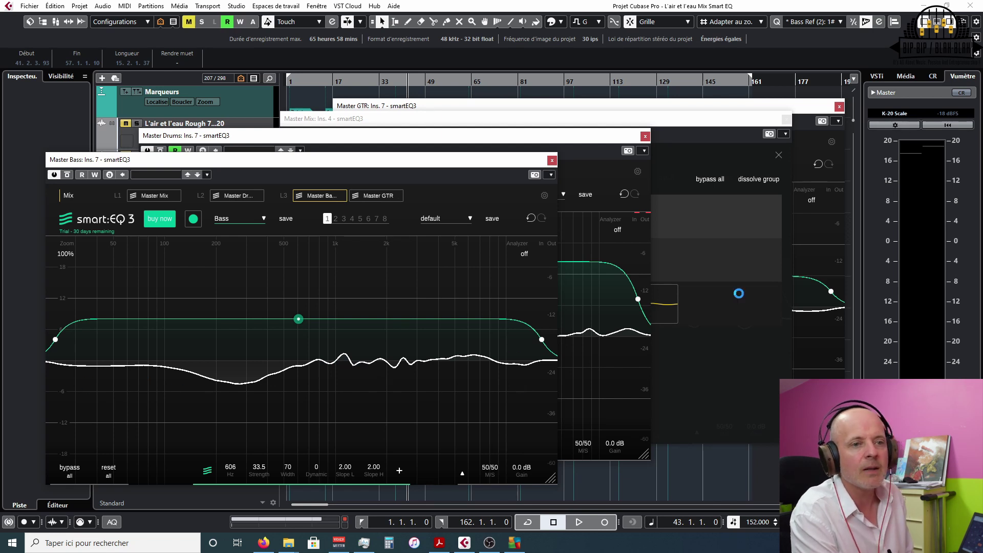
pyautogui.click(819, 114)
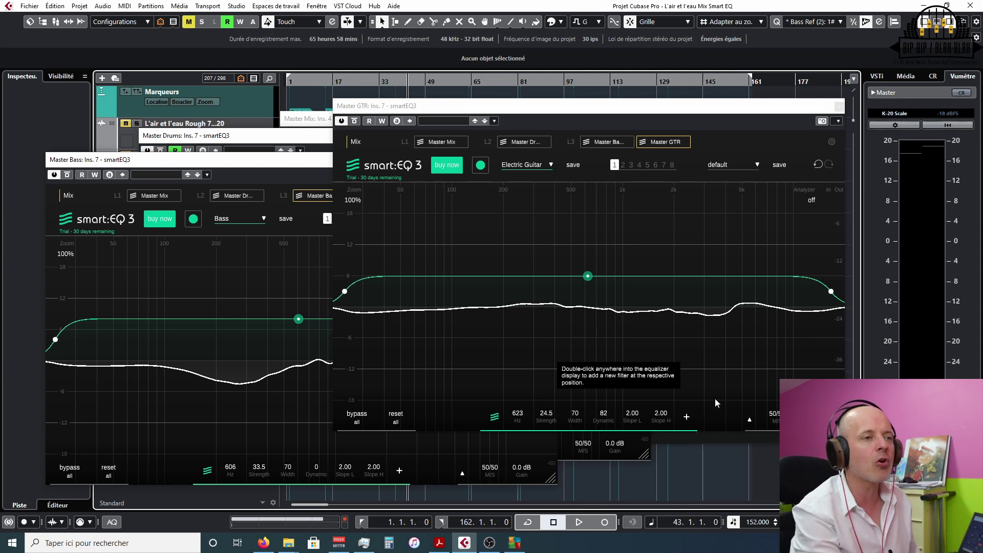
pyautogui.click(304, 120)
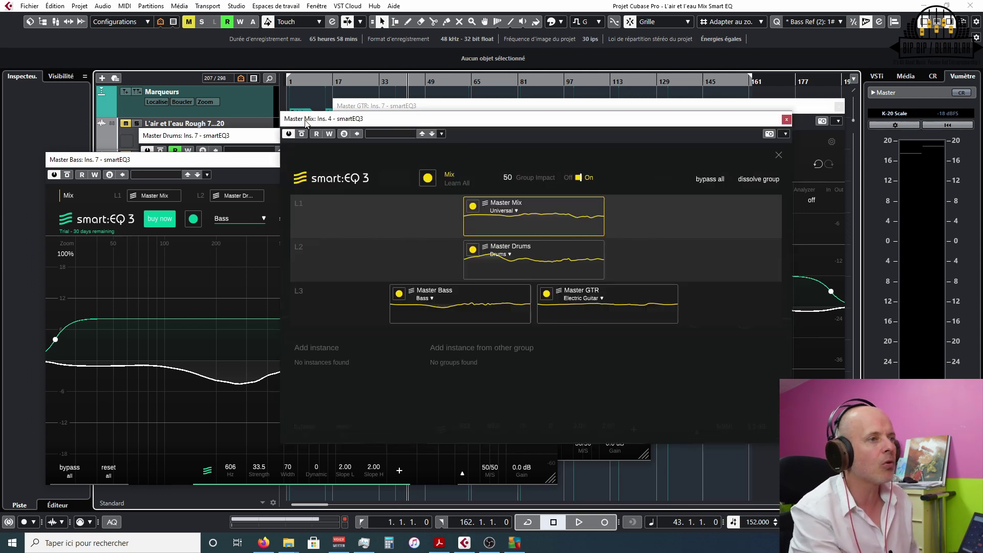
# - Move the Master Bass equalizer over the other windows and try a manual stereo filter at 2.1 kHz with 3.3 dB gain
pyautogui.click(219, 167)
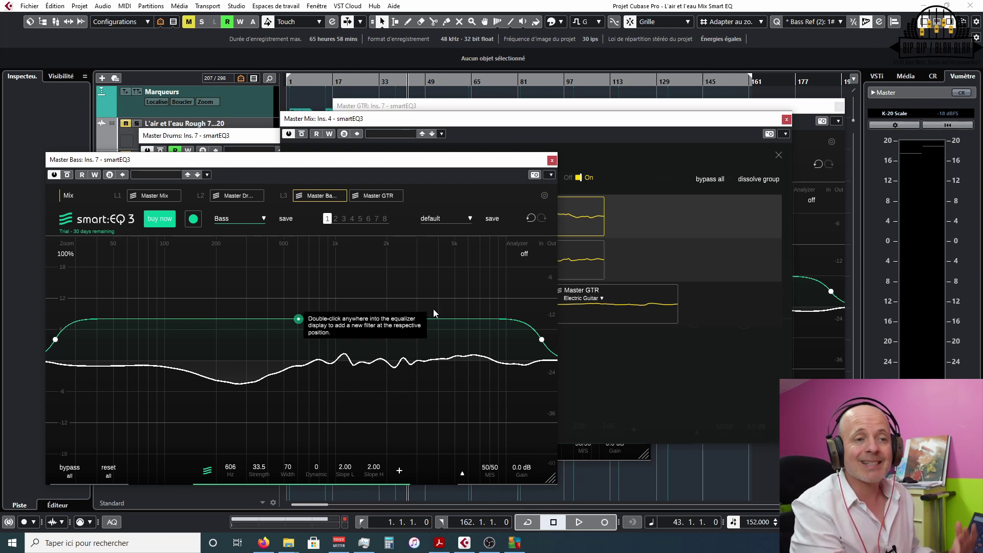
pyautogui.moveTo(372, 161); pyautogui.dragTo(482, 123)
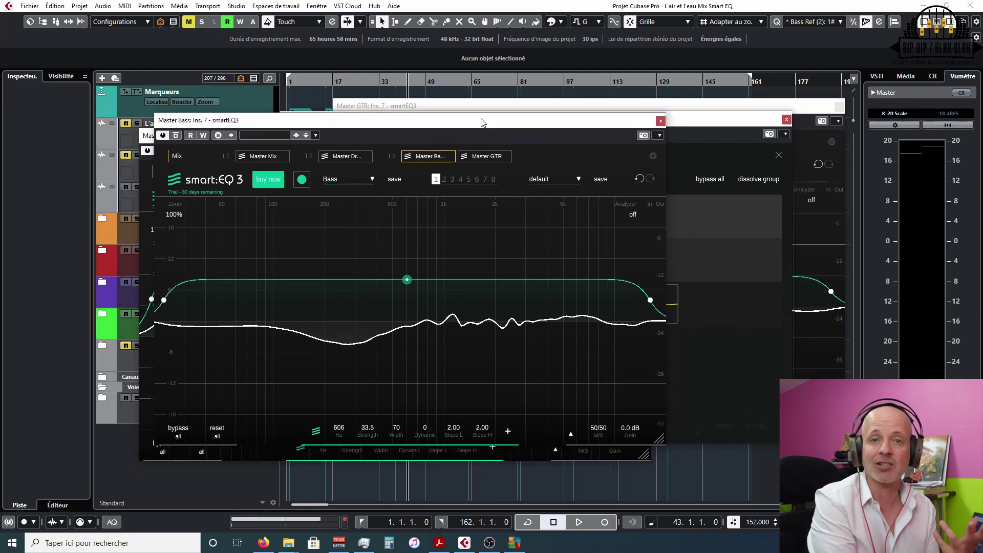
pyautogui.moveTo(481, 118); pyautogui.dragTo(481, 117)
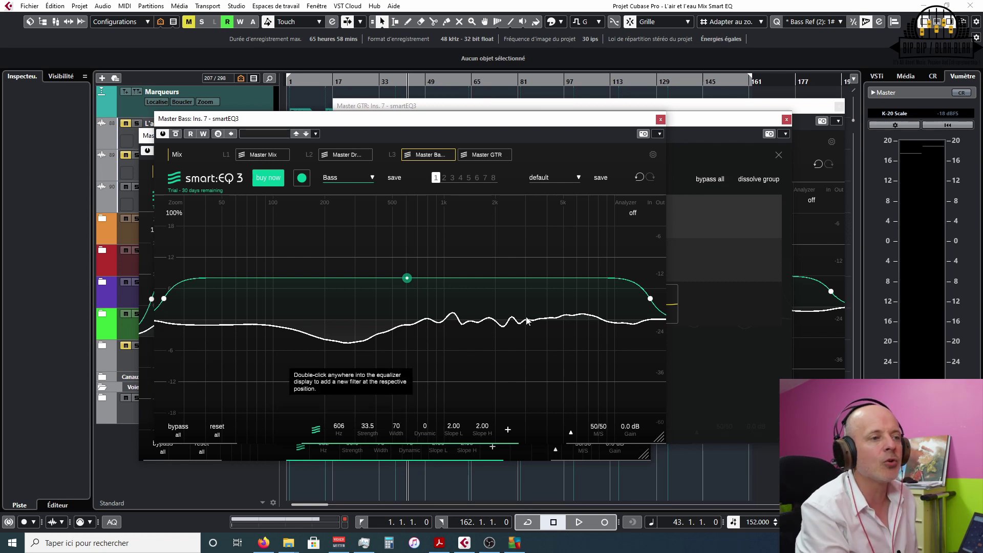
pyautogui.doubleClick(500, 317)
pyautogui.moveTo(500, 317); pyautogui.dragTo(501, 306)
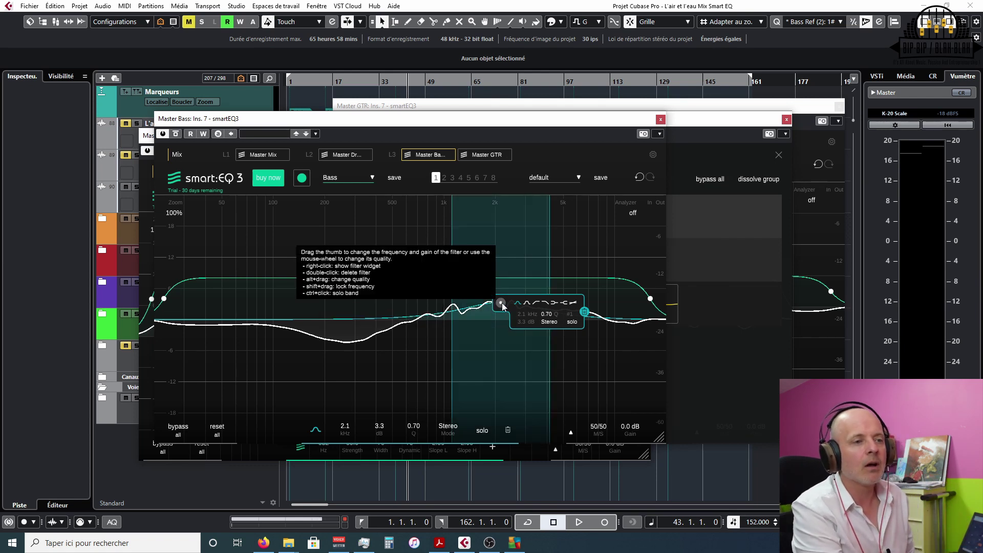
pyautogui.click(585, 312)
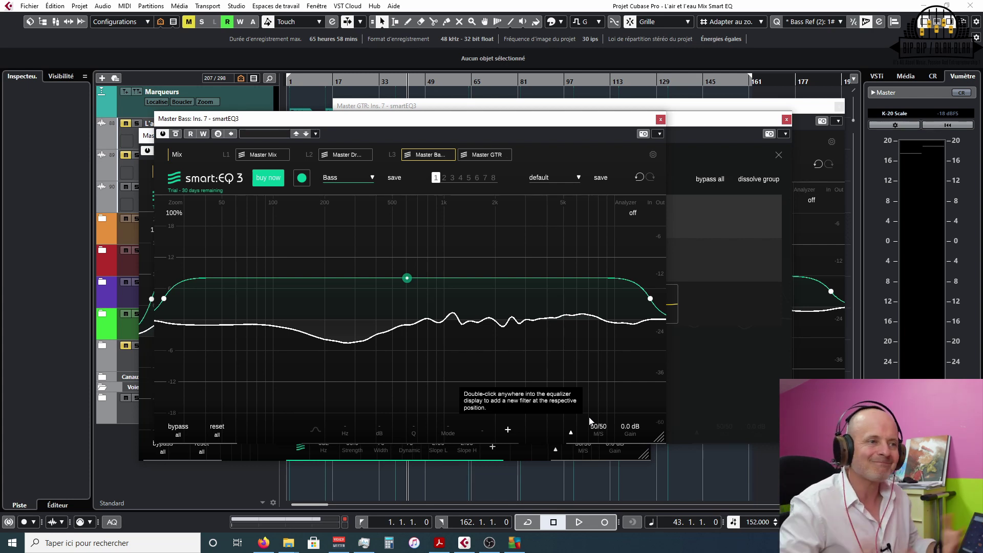
# - Review the Mix group view and the Master Mix and Master GTR equalizers, spread out the overlapping Master Bass window, and reopen the group view
pyautogui.click(681, 121)
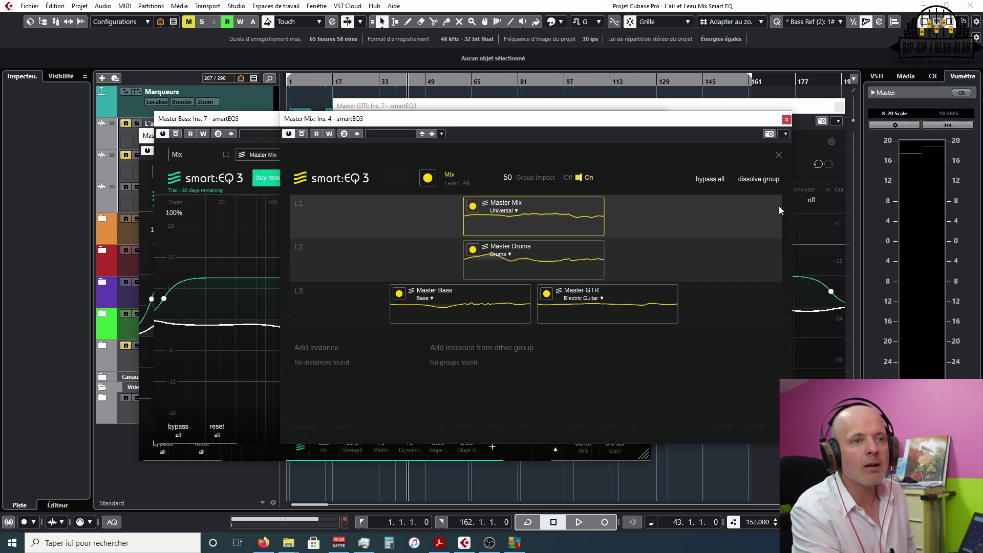
pyautogui.click(778, 155)
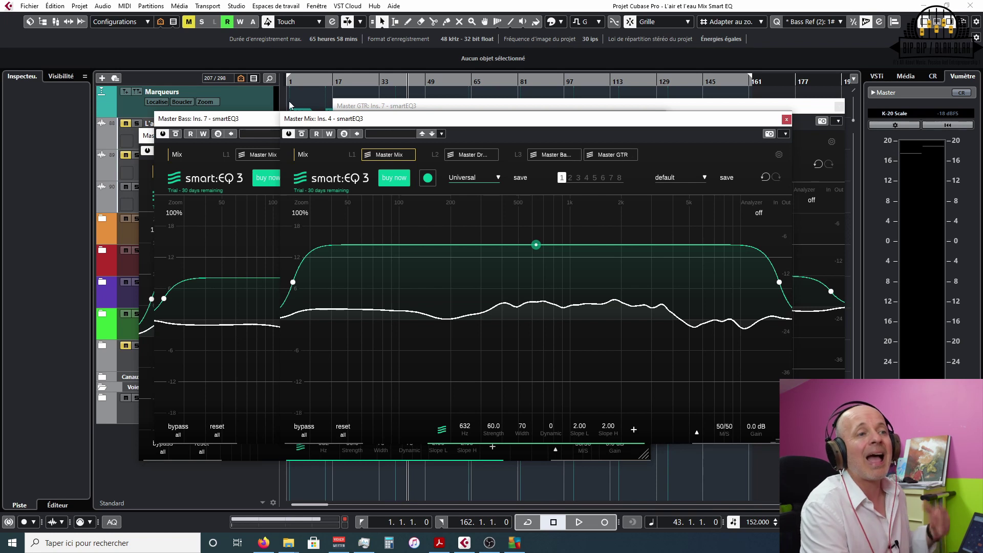
pyautogui.click(429, 106)
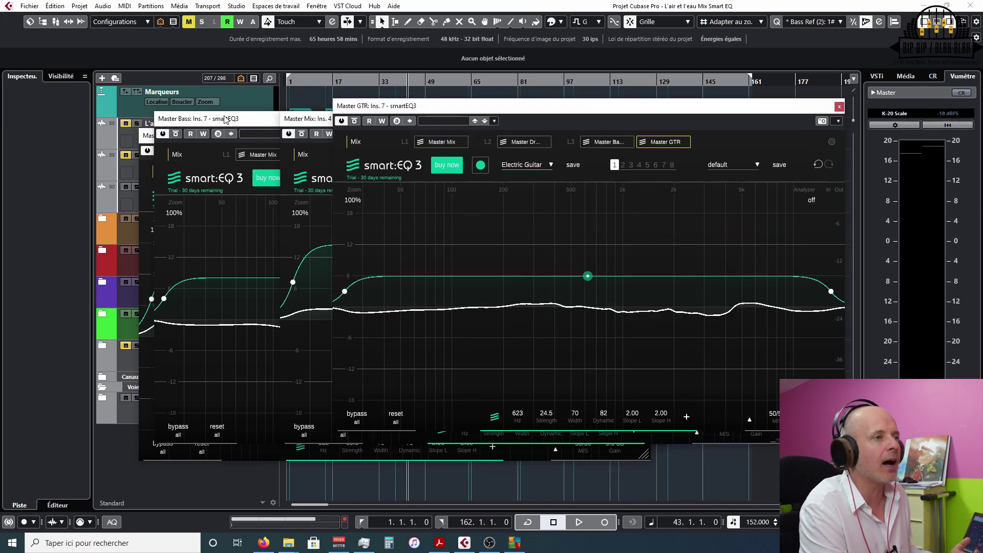
pyautogui.moveTo(225, 118); pyautogui.dragTo(296, 186)
pyautogui.click(309, 121)
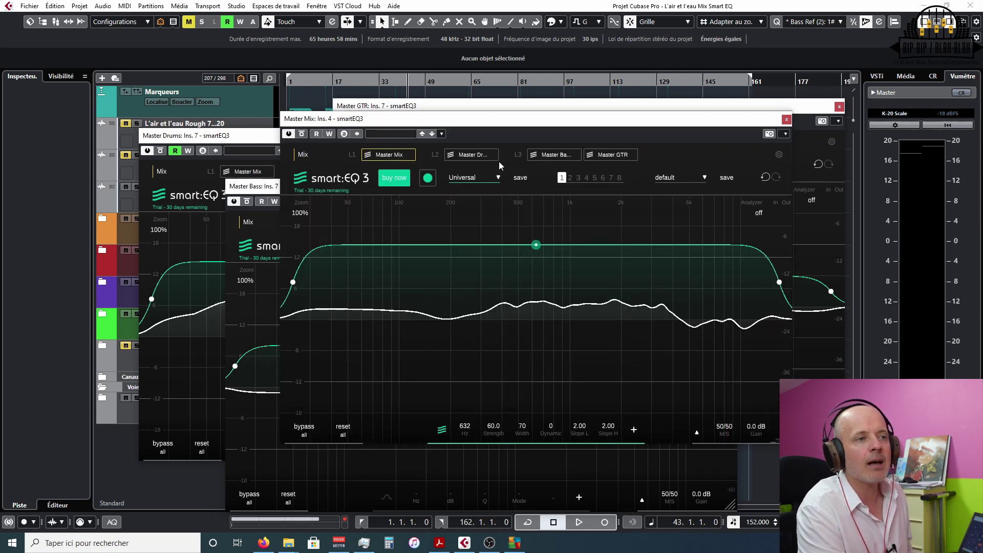
pyautogui.click(304, 155)
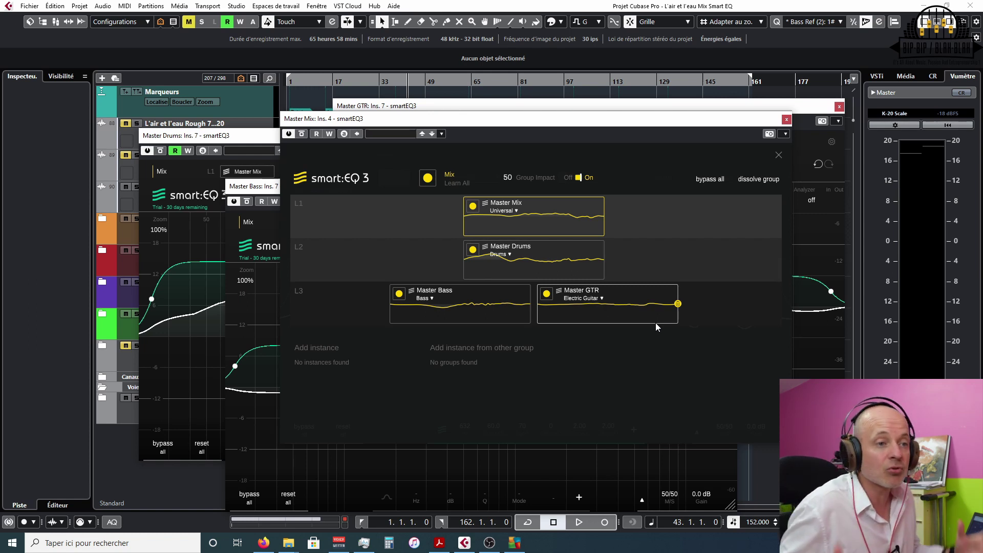
# - Switch to Firefox and look through the EQ, compression, reverb and delay courses and the bundle on the Apprendre Comprendre Entendre page
pyautogui.moveTo(264, 544)
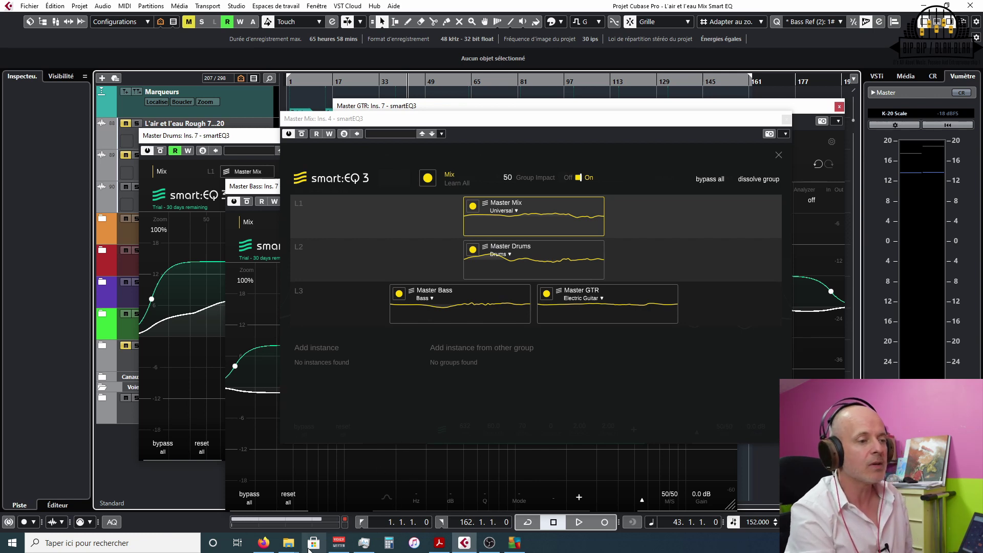
pyautogui.click(263, 542)
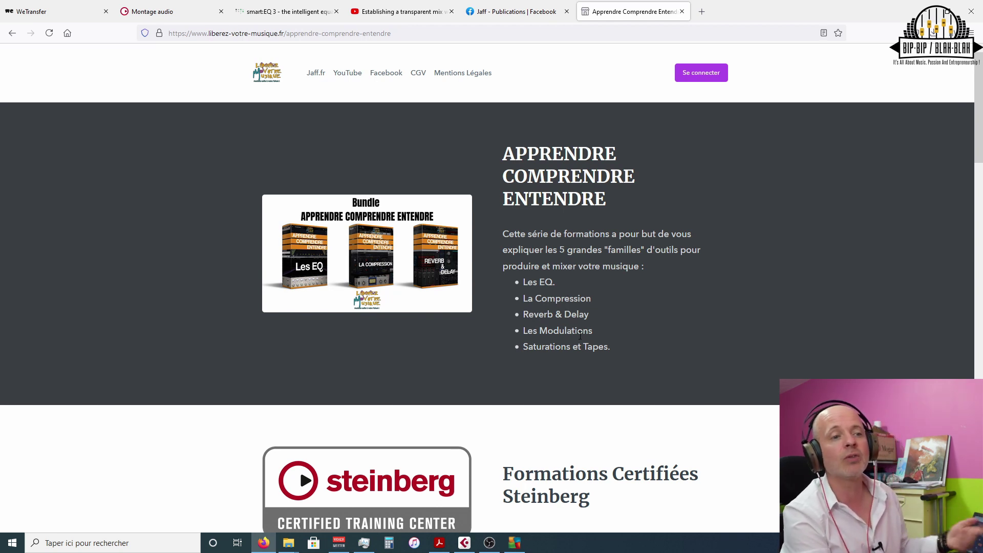
pyautogui.scroll(-10, 582, 353)
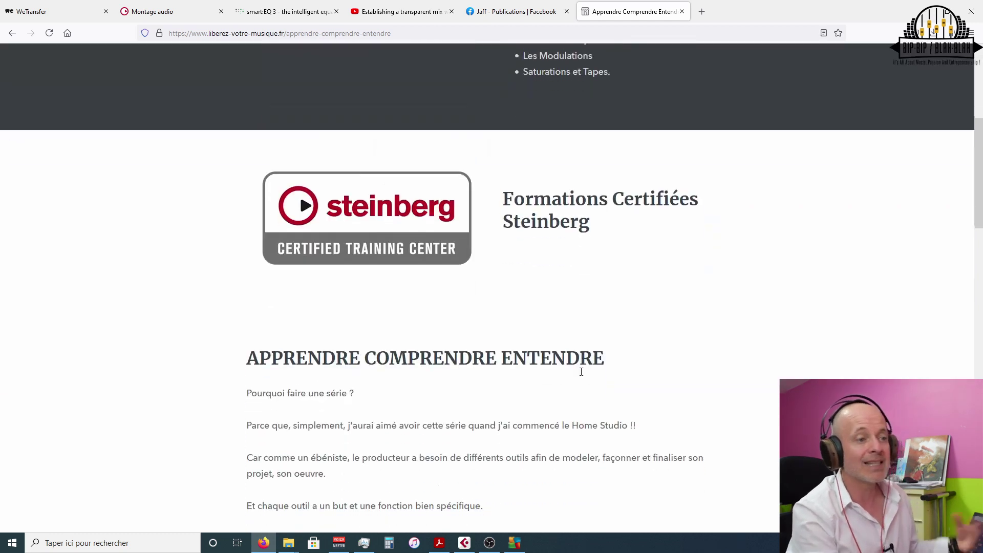
pyautogui.scroll(-10, 582, 376)
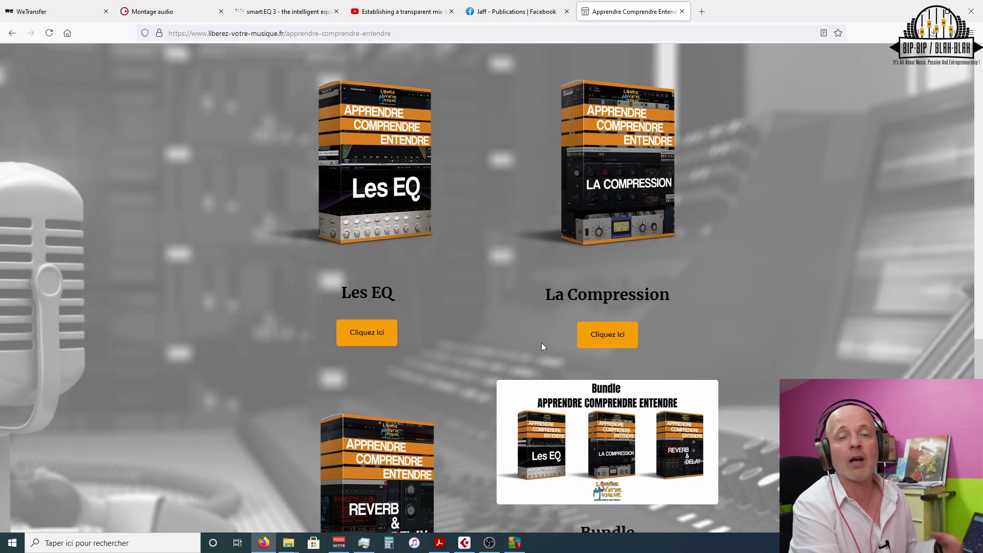
pyautogui.scroll(-2, 604, 434)
pyautogui.scroll(-3, 621, 442)
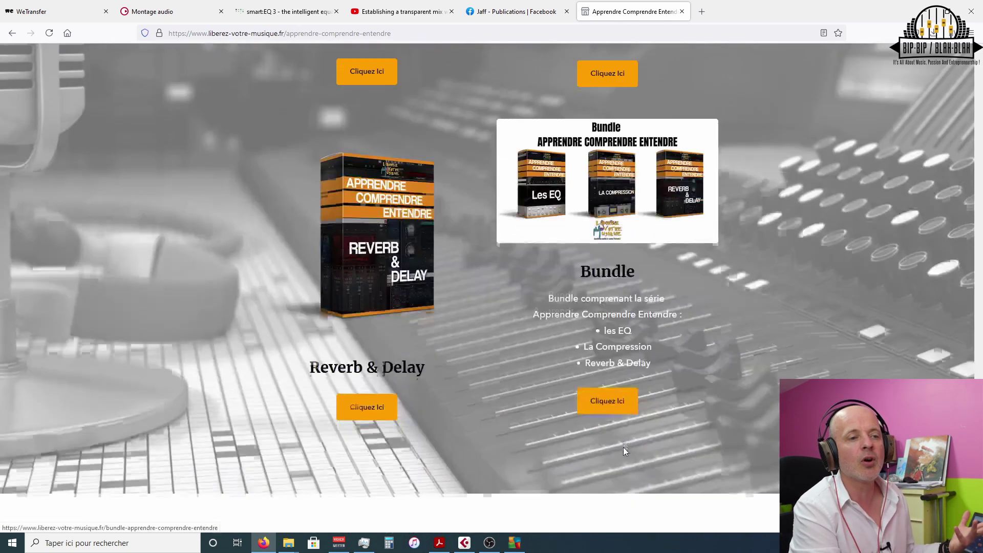
pyautogui.scroll(4, 551, 393)
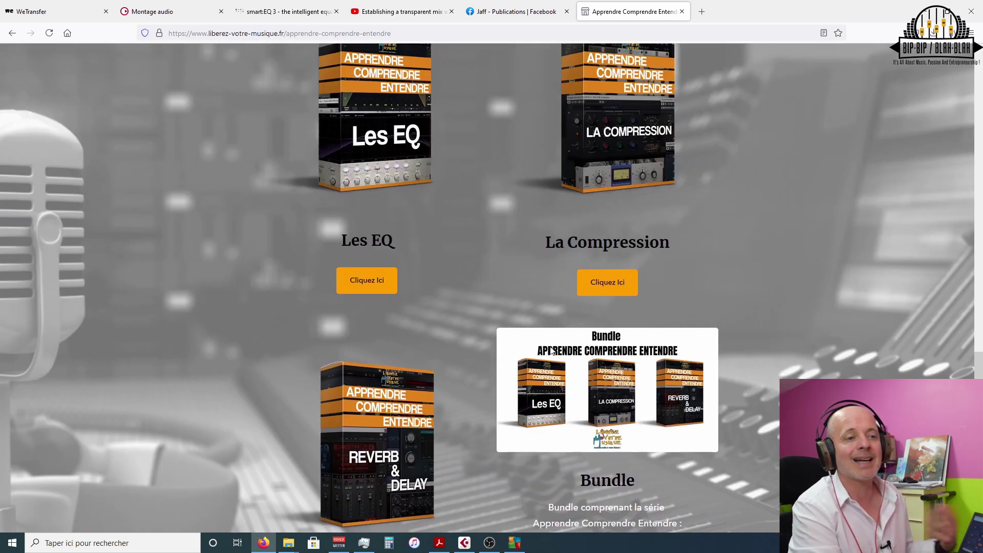